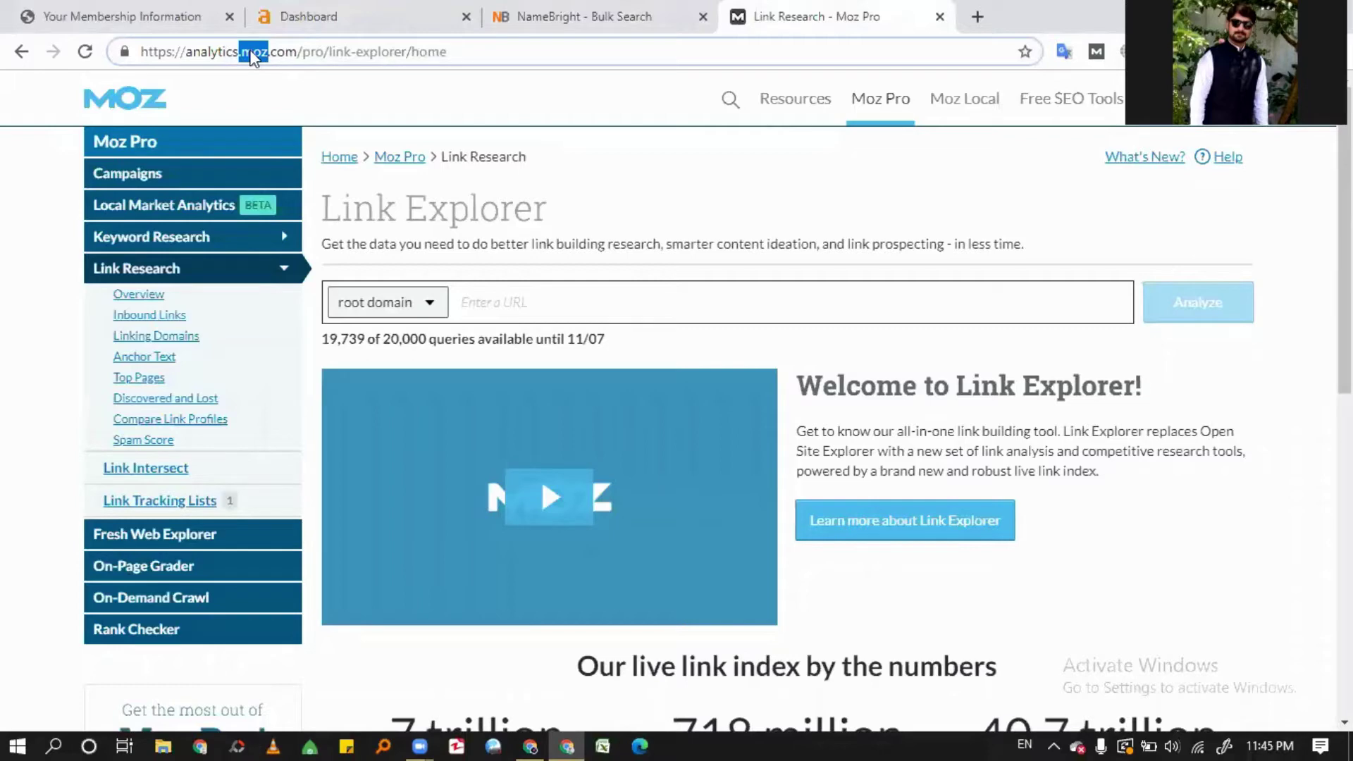
# - Open the Spam Score page in Moz's Link Research section
pyautogui.moveTo(242, 53); pyautogui.dragTo(261, 53)
pyautogui.scroll(-1, 349, 317)
pyautogui.click(349, 318)
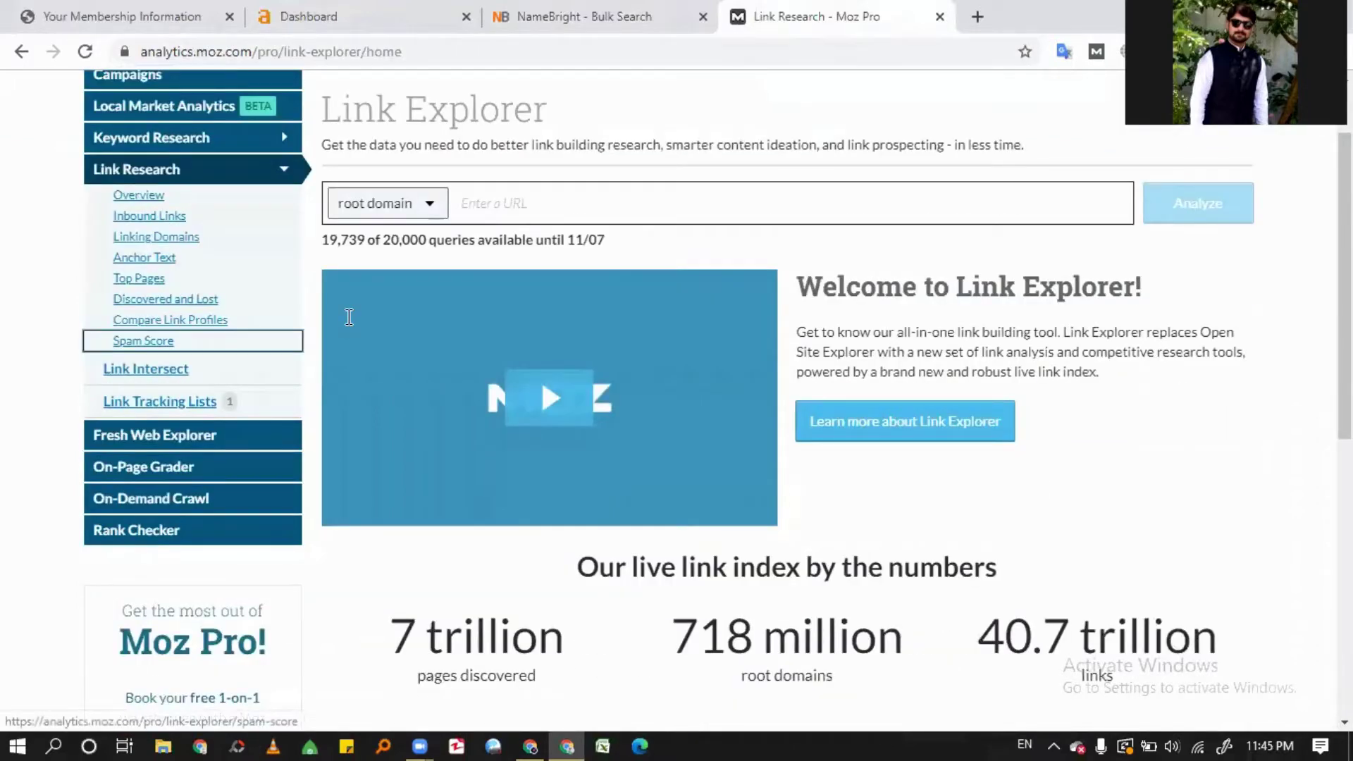
# - Switch to Ahrefs, try to look up the domain bbc.co.uk, and open Site Explorer
pyautogui.click(438, 6)
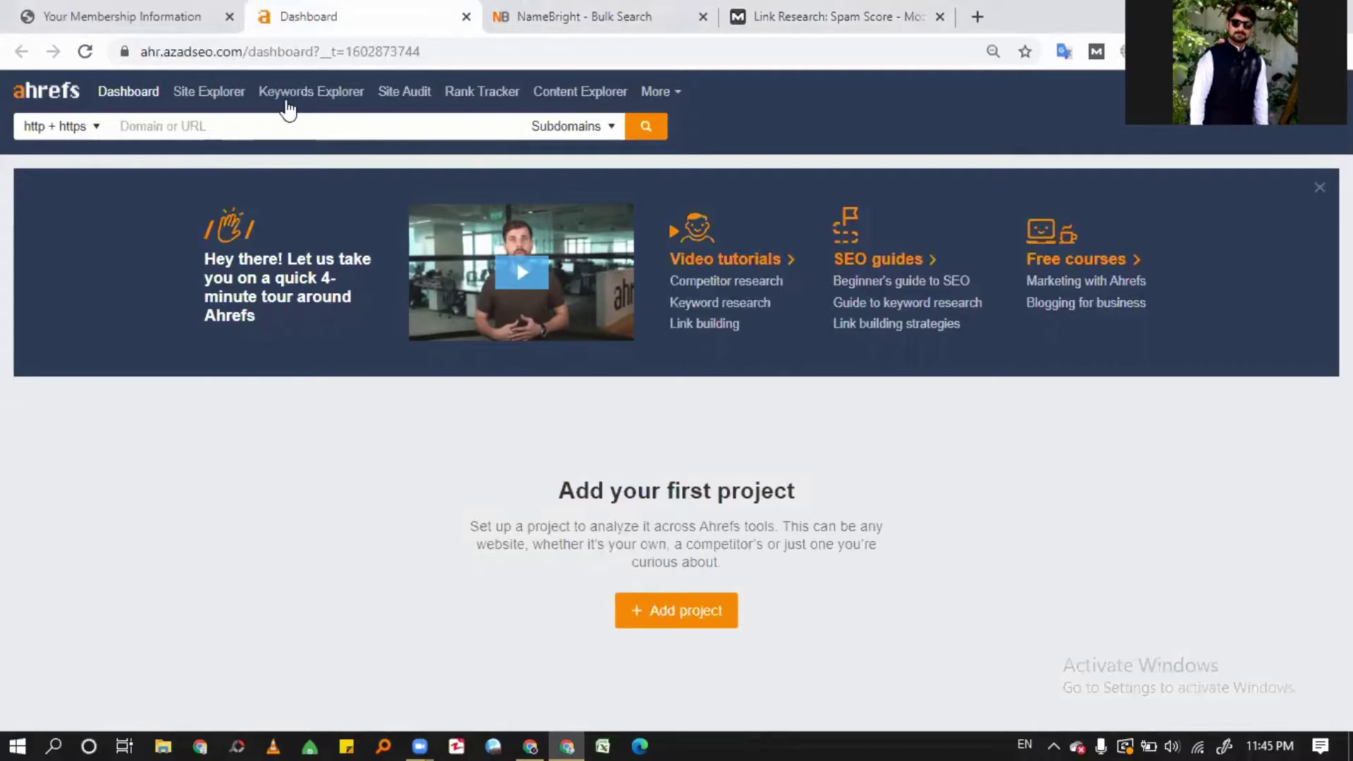
pyautogui.click(265, 121)
pyautogui.write('bbc')
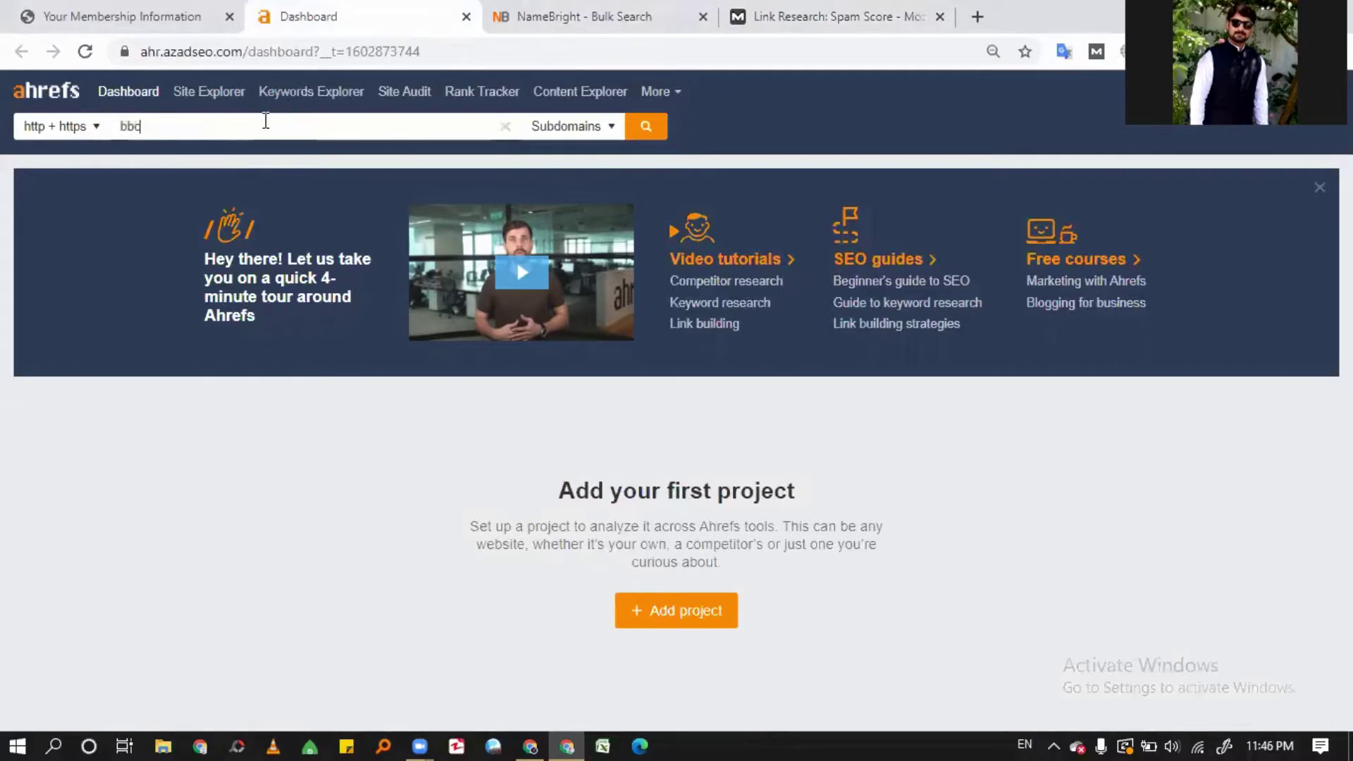
pyautogui.write('.co.uk')
pyautogui.press('Return')
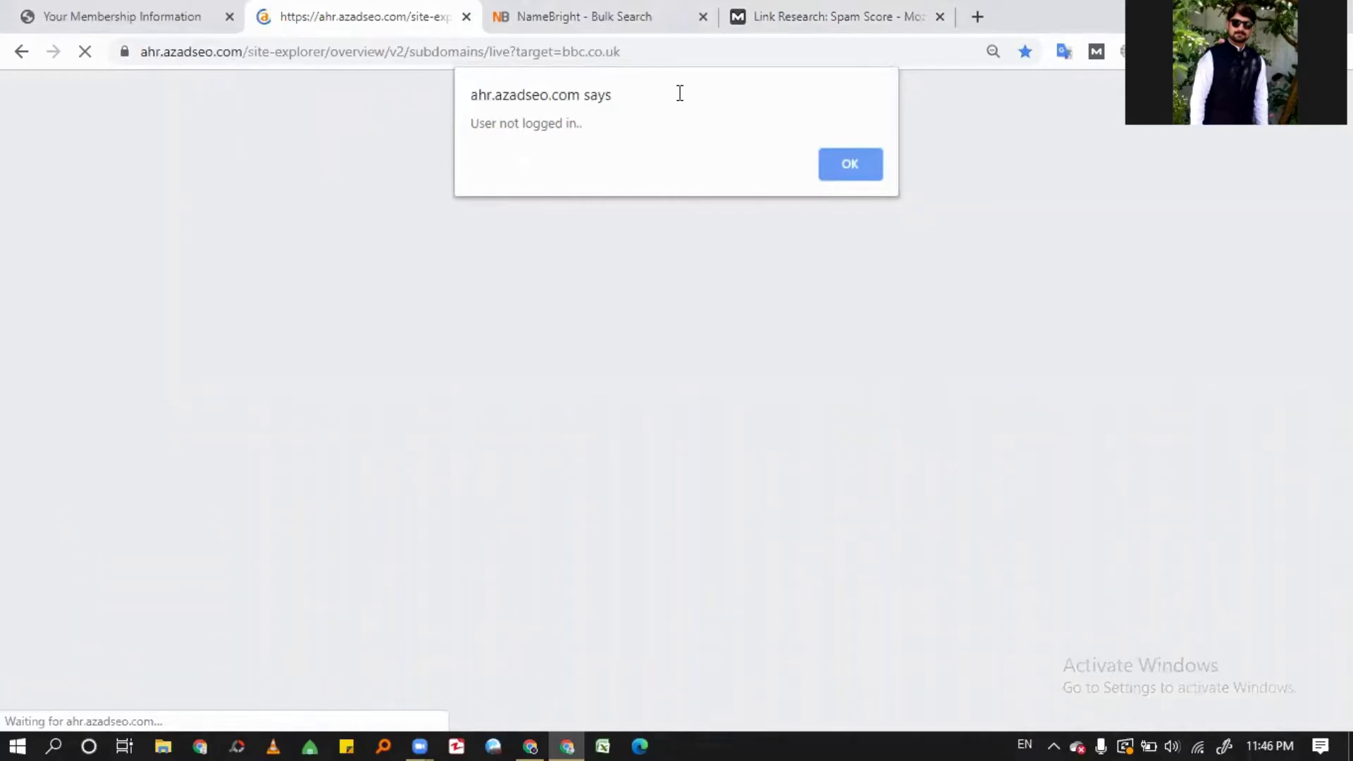
pyautogui.click(837, 169)
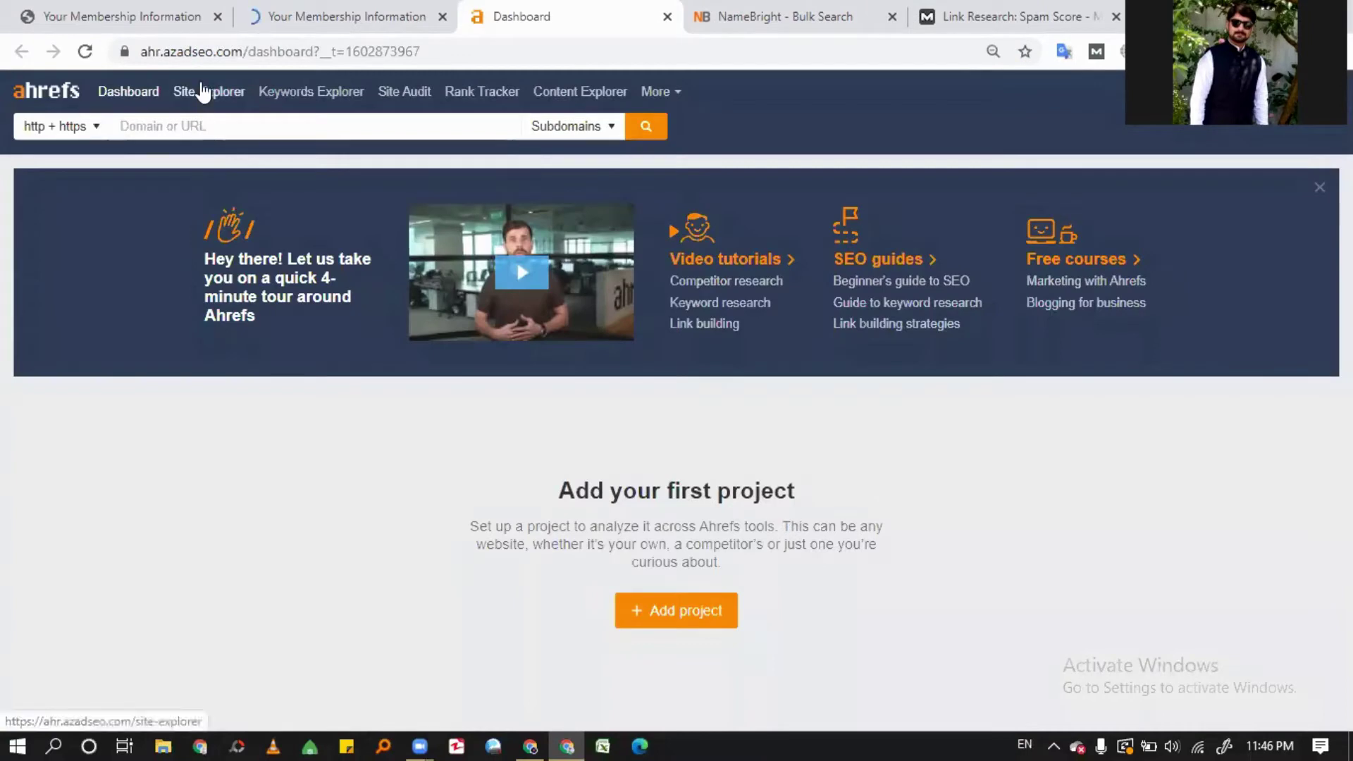
pyautogui.click(202, 91)
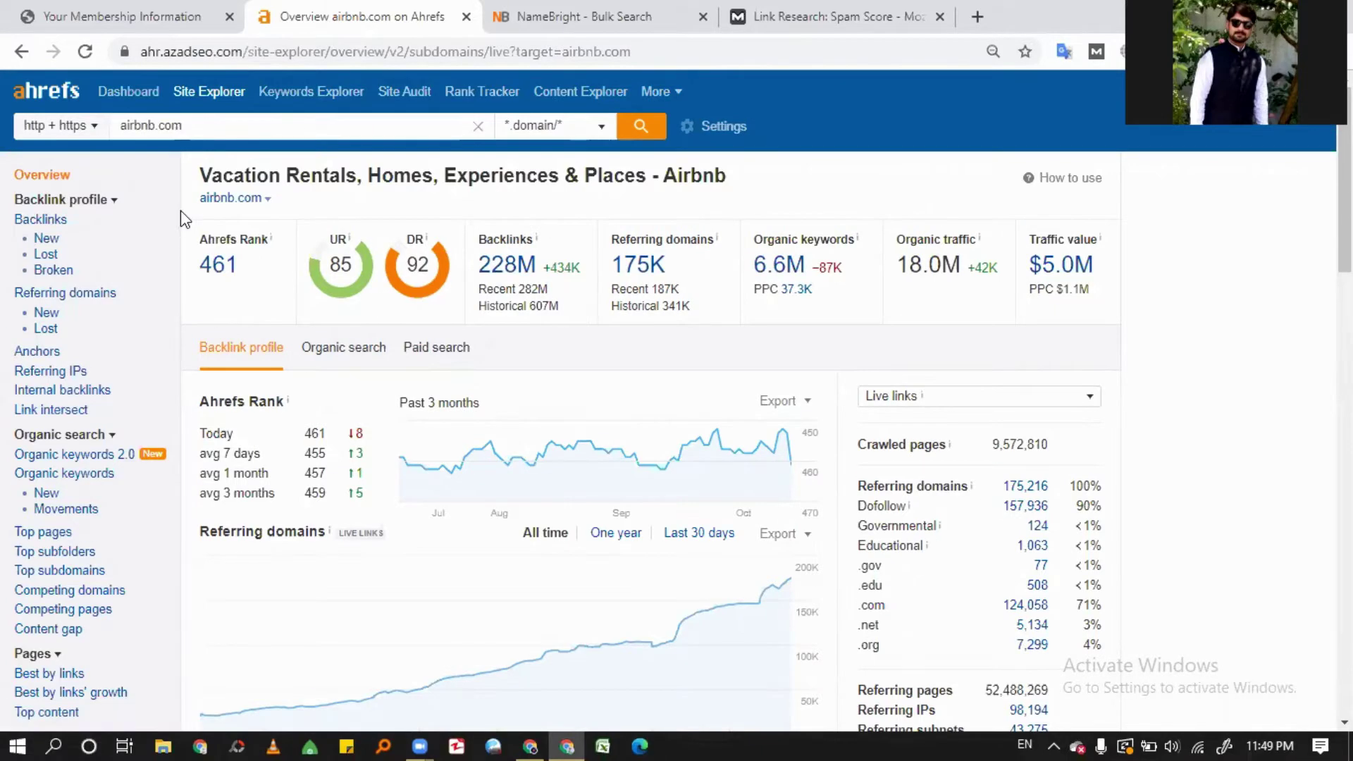
# - Find "top 500" in a new browser tab and open Moz's Top 500 Most Popular Websites page at moz.com/top500
pyautogui.click(831, 17)
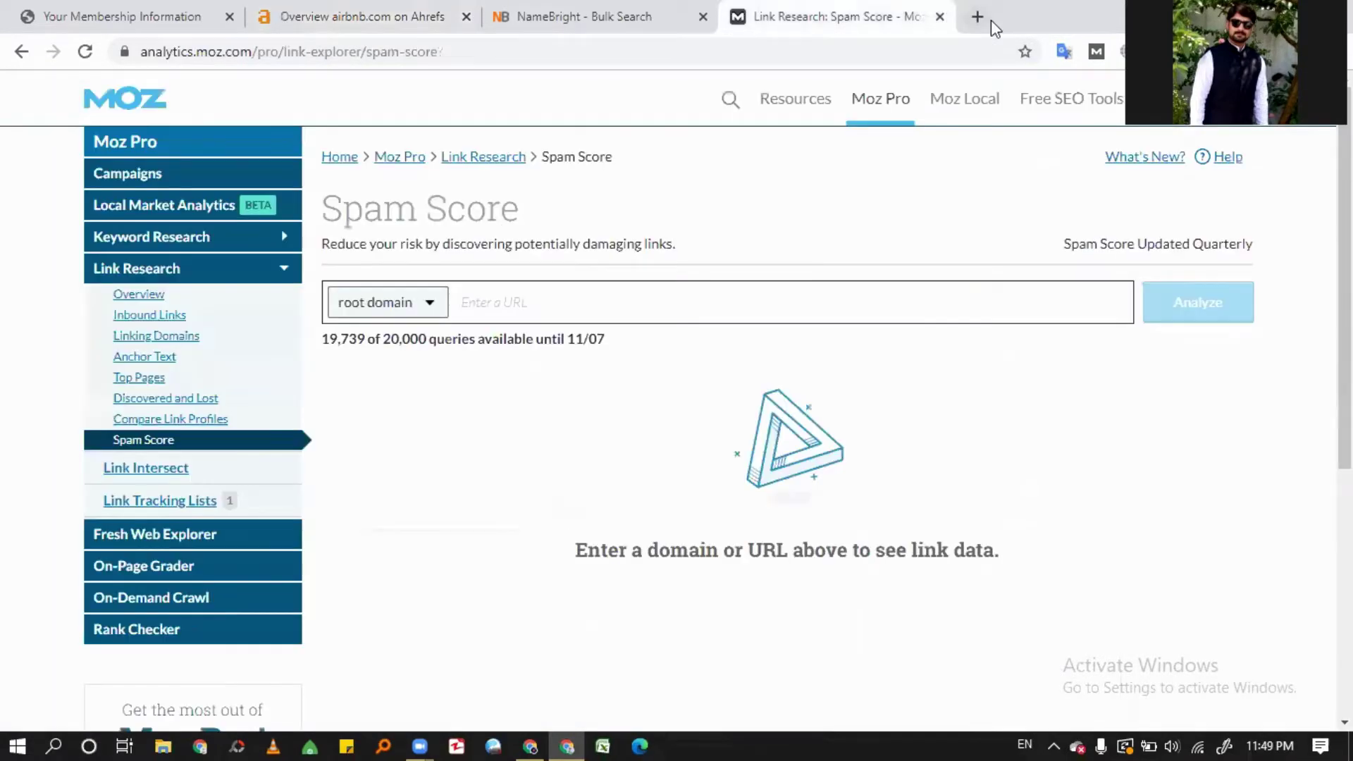
pyautogui.click(988, 18)
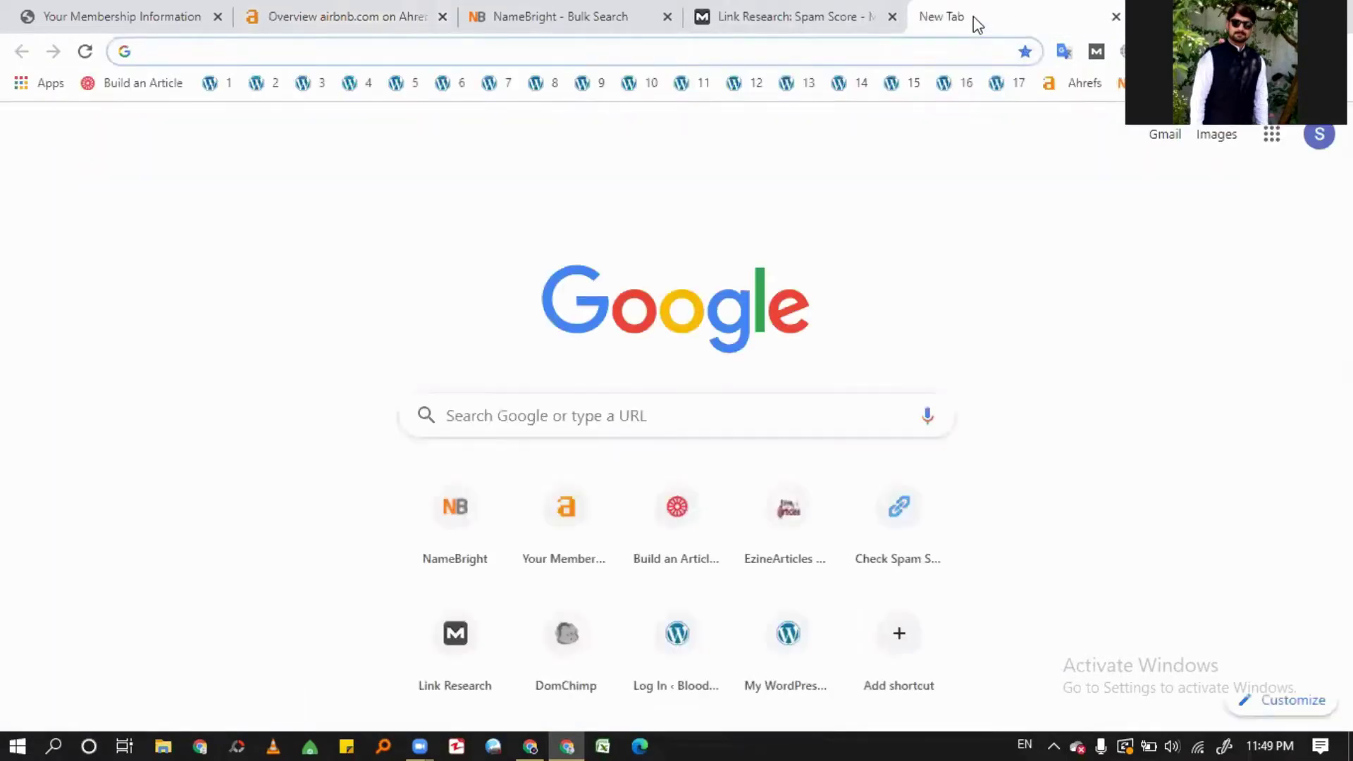
pyautogui.write('mo')
pyautogui.press('BackSpace')
pyautogui.press('BackSpace')
pyautogui.press('Down')
pyautogui.write('top')
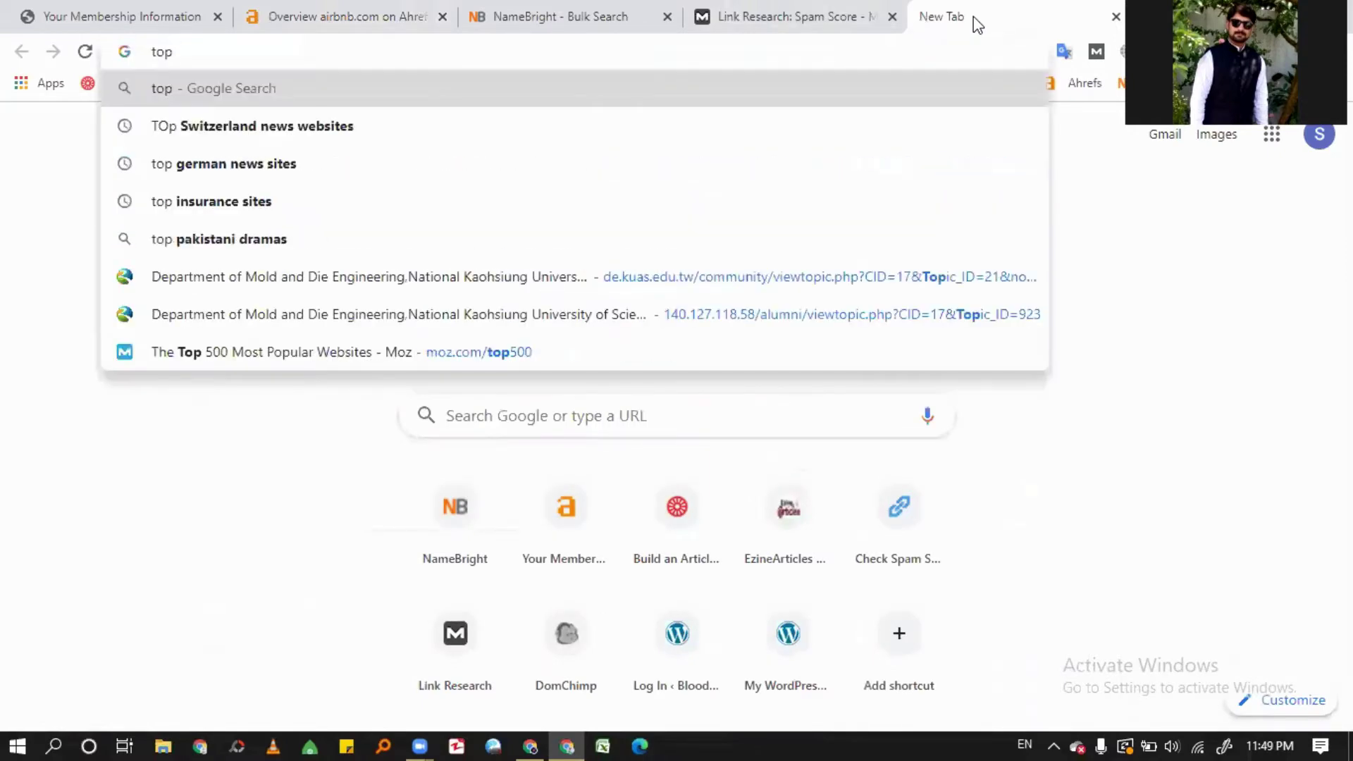
pyautogui.write(' 500')
pyautogui.press('Up')
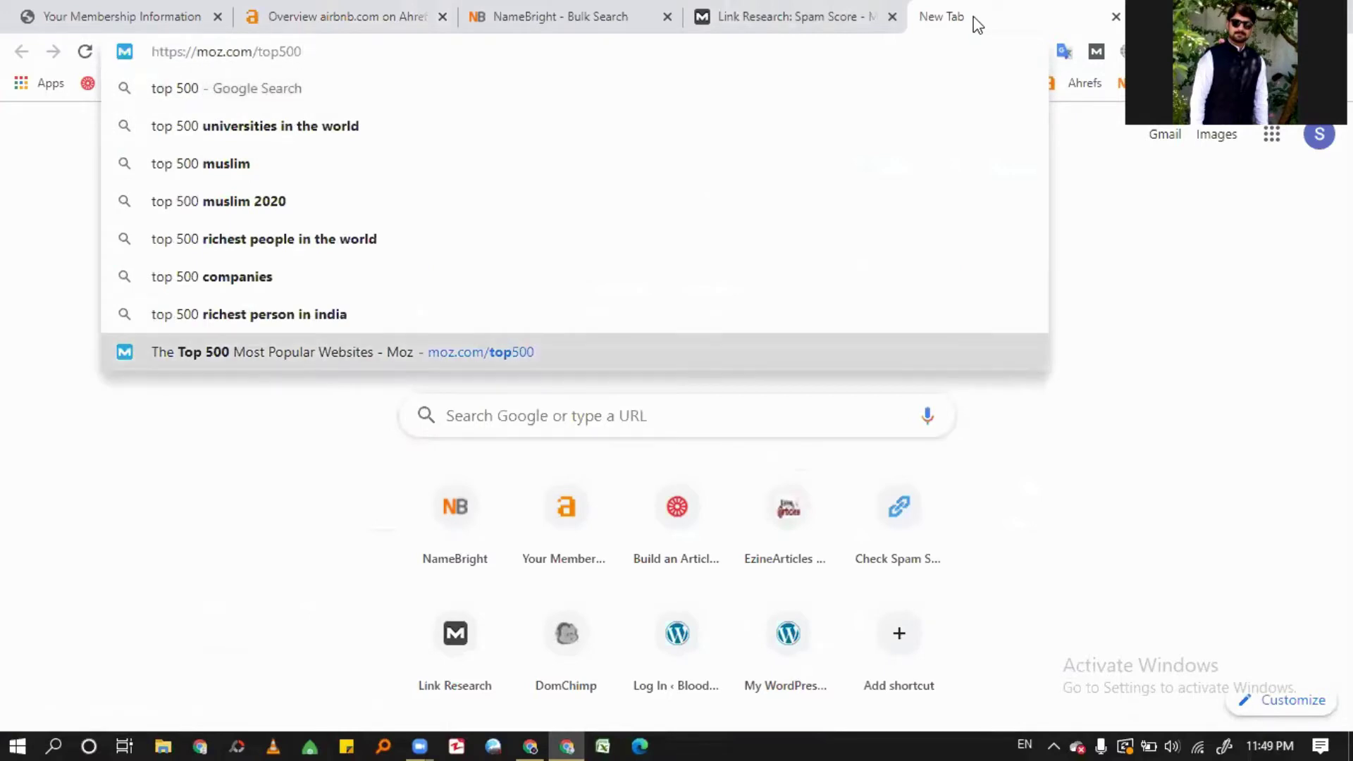
pyautogui.press('Return')
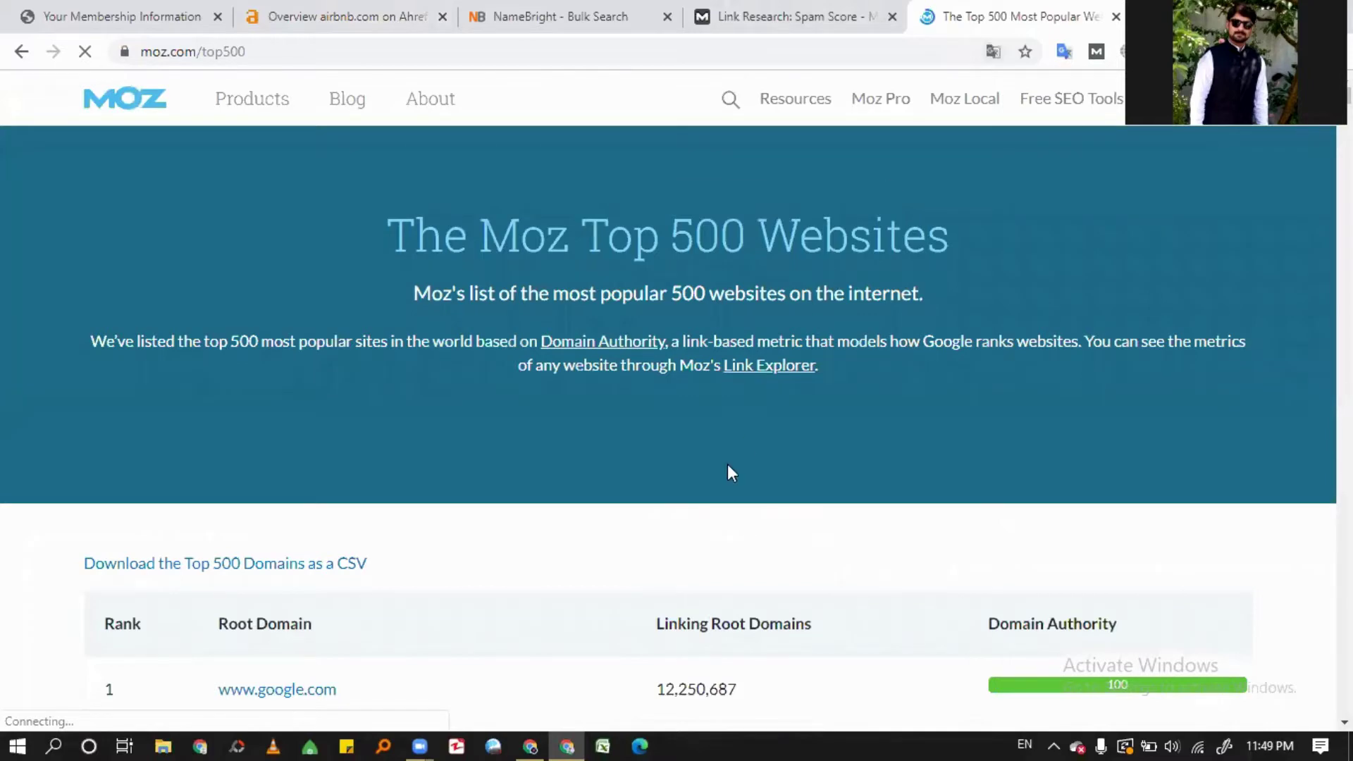
# - Look through the ranked root domains in the Moz Top 500 list
pyautogui.scroll(-2, 726, 471)
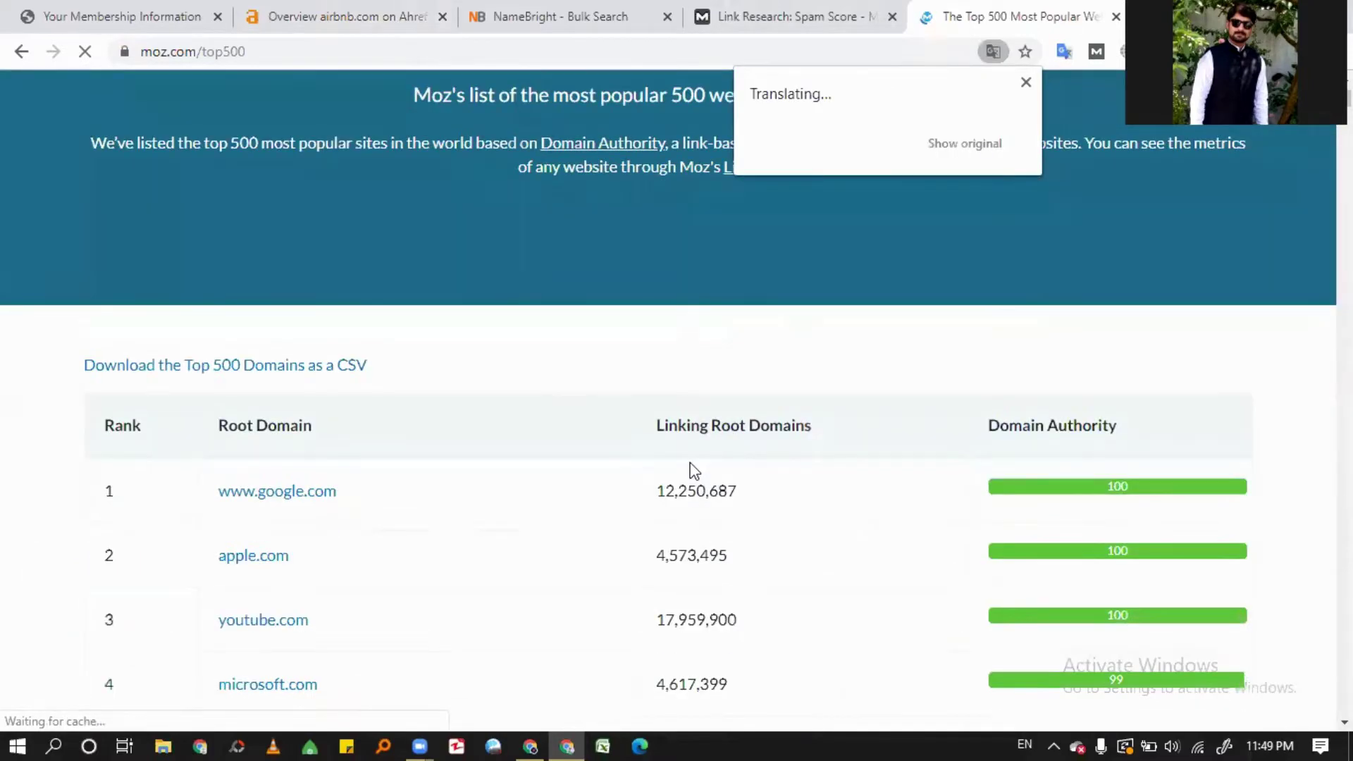
pyautogui.scroll(-3, 658, 468)
pyautogui.scroll(-2, 261, 416)
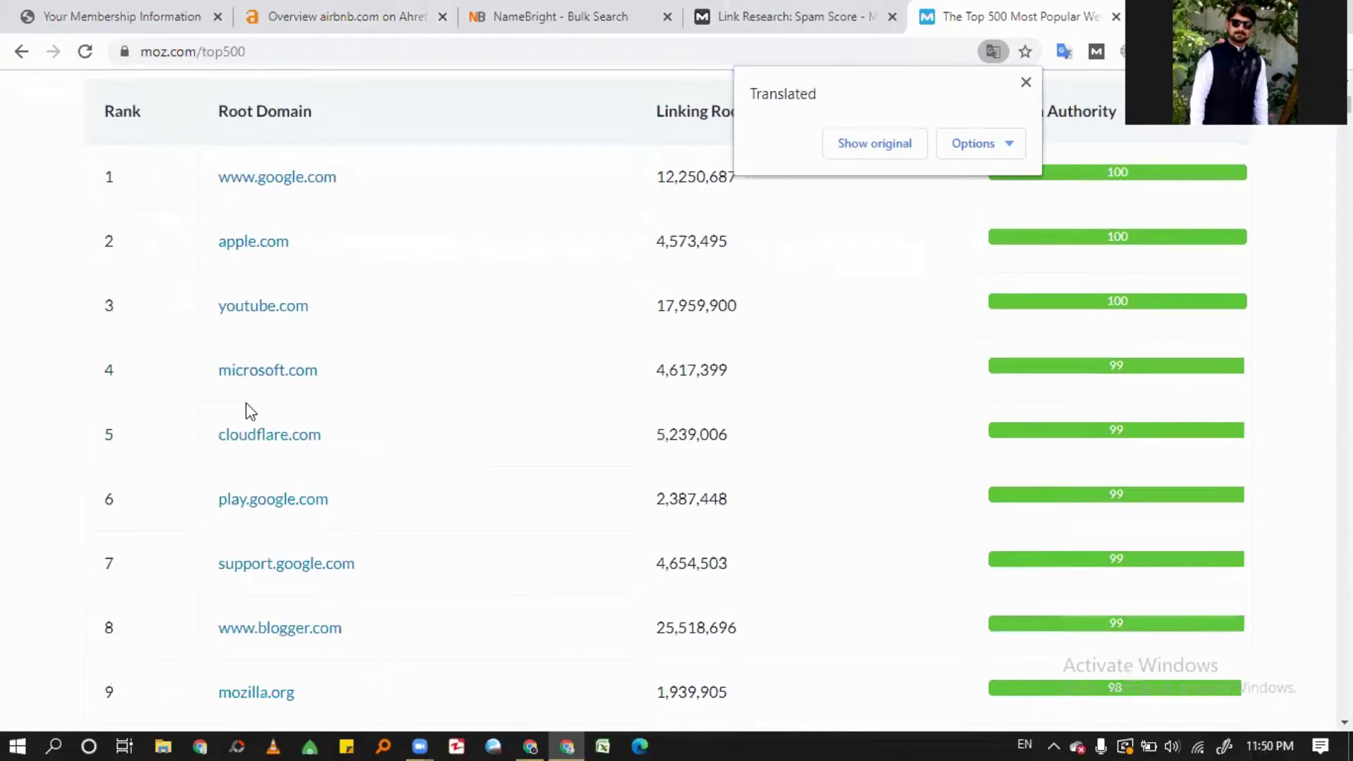
pyautogui.scroll(-7, 247, 404)
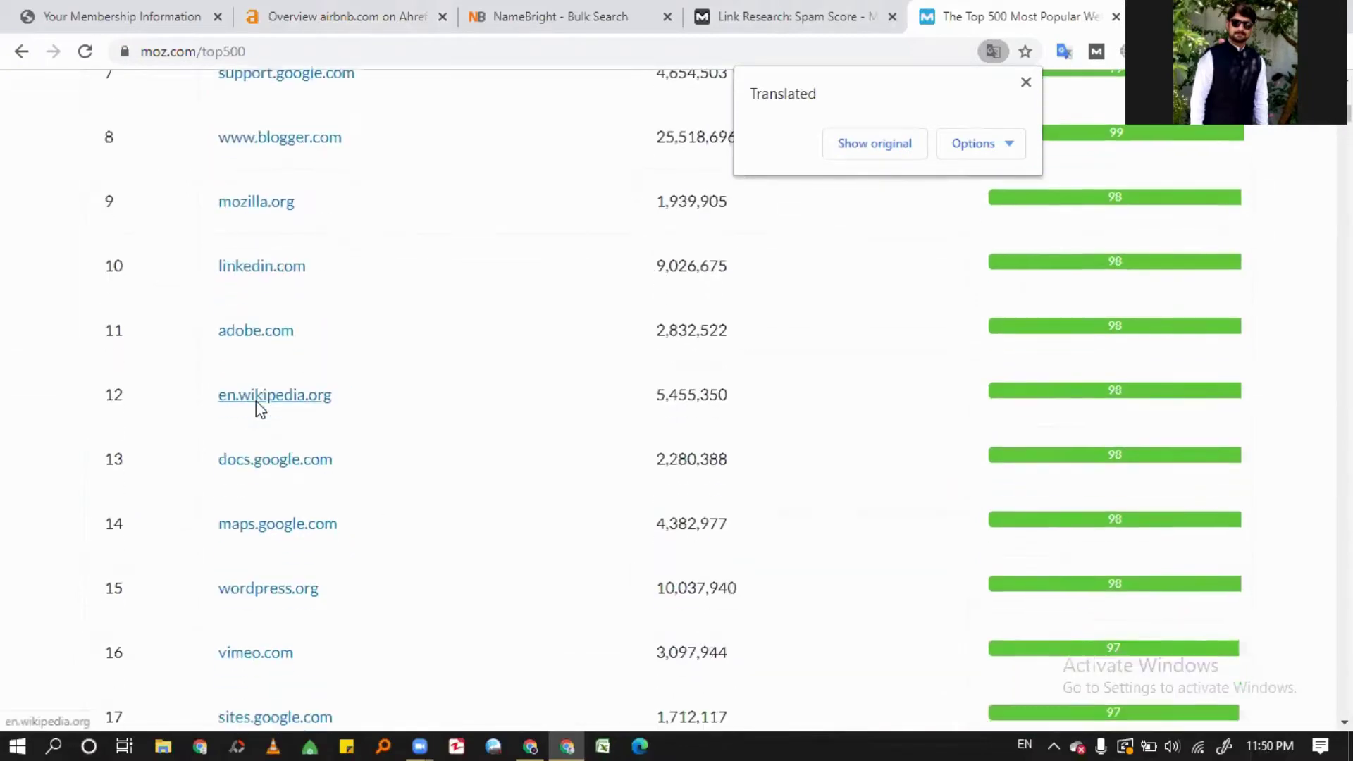
pyautogui.scroll(-3, 256, 400)
pyautogui.scroll(-4, 236, 519)
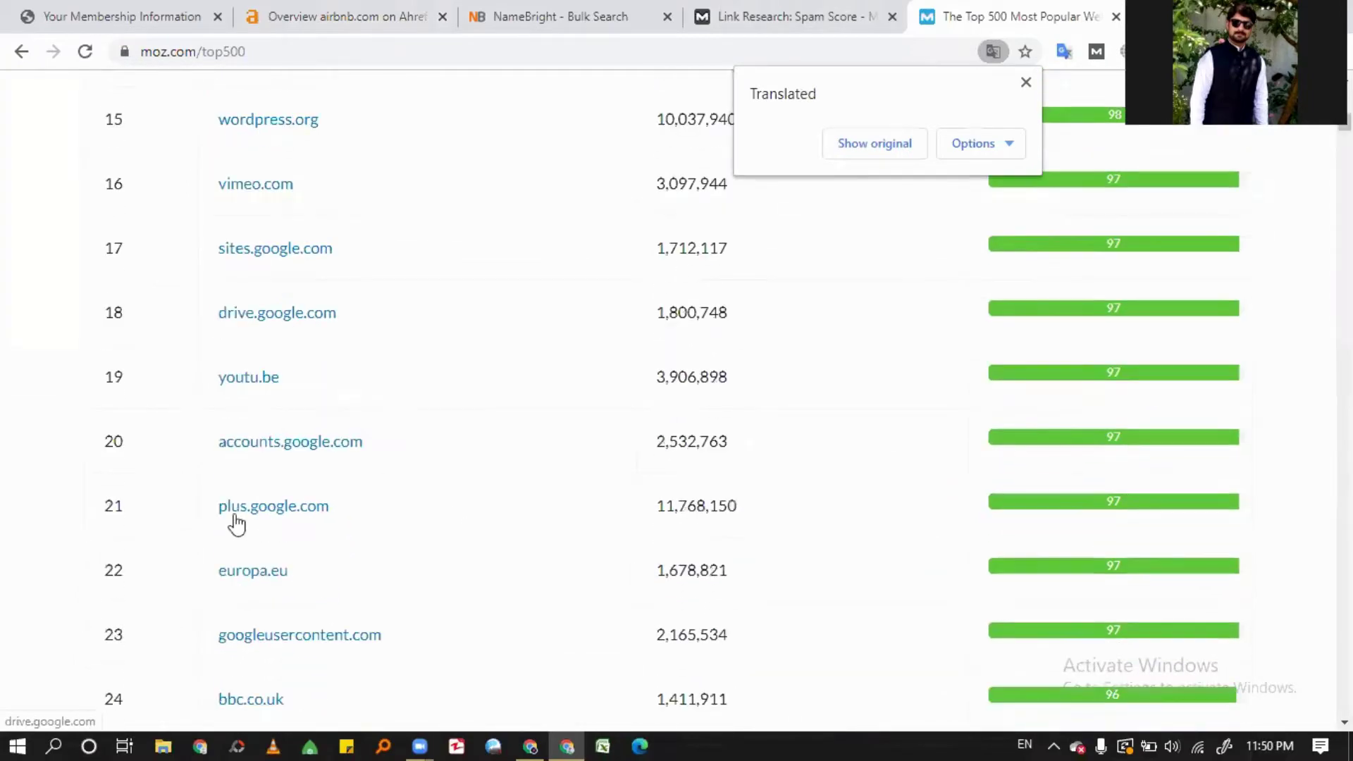
# - Return to Ahrefs, open airbnb.com's Linked Domains and Referring Domains reports in separate tabs, and bring up Linked Domains
pyautogui.click(421, 11)
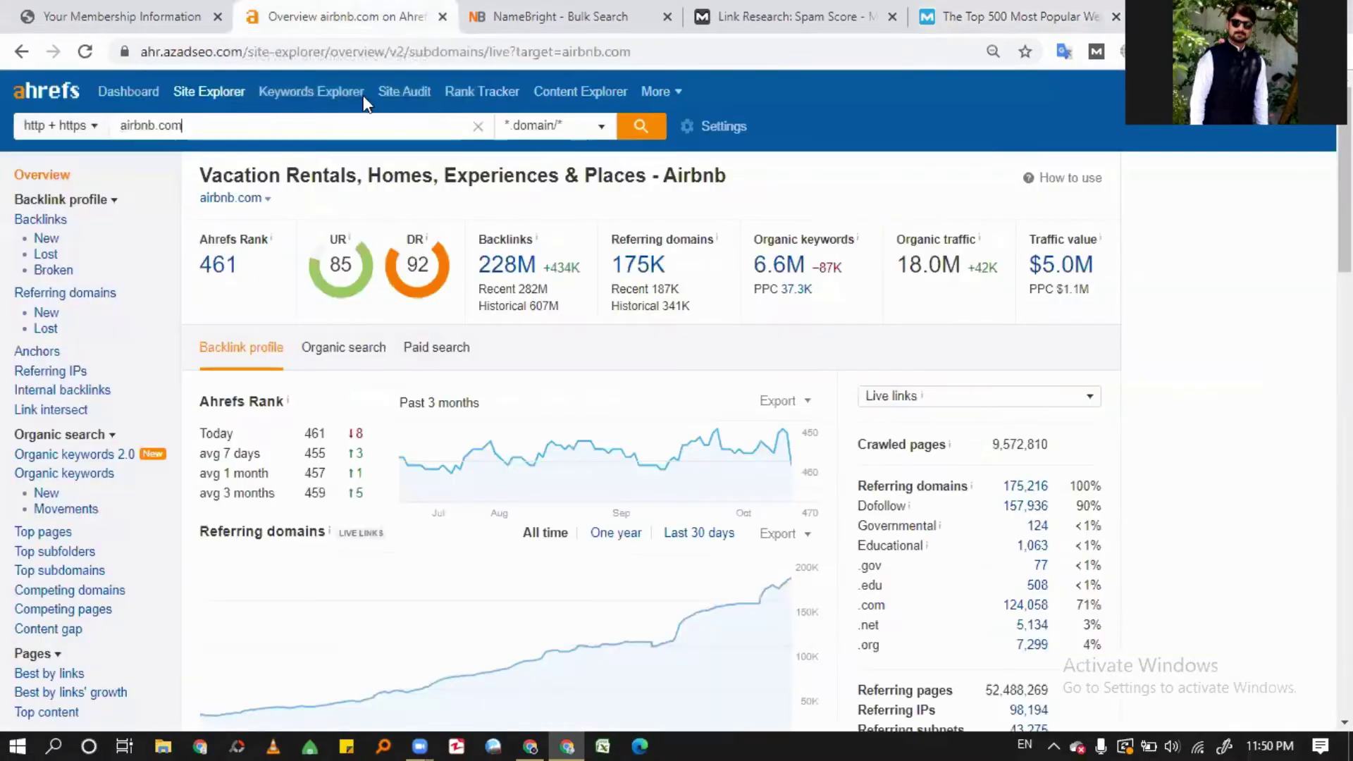
pyautogui.scroll(-1, 87, 455)
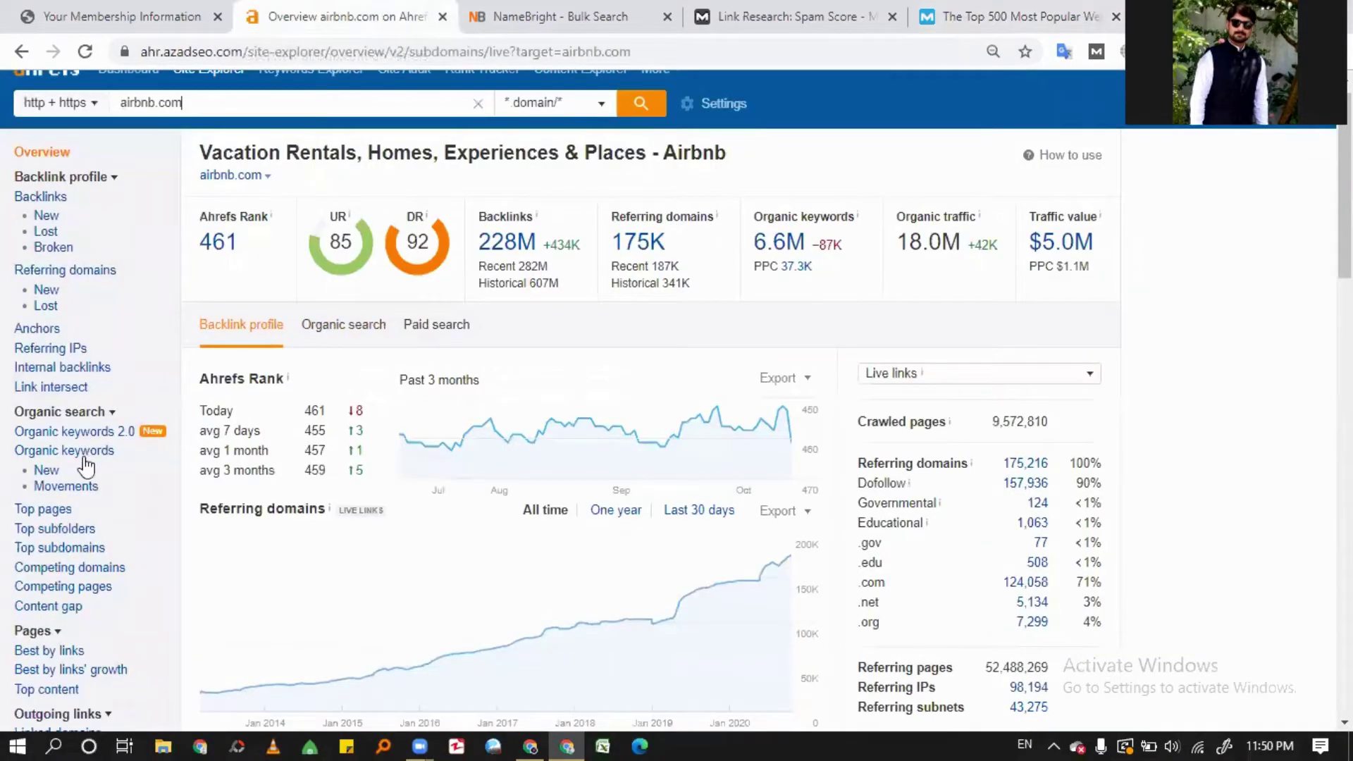
pyautogui.scroll(-4, 86, 465)
pyautogui.middleClick(63, 486)
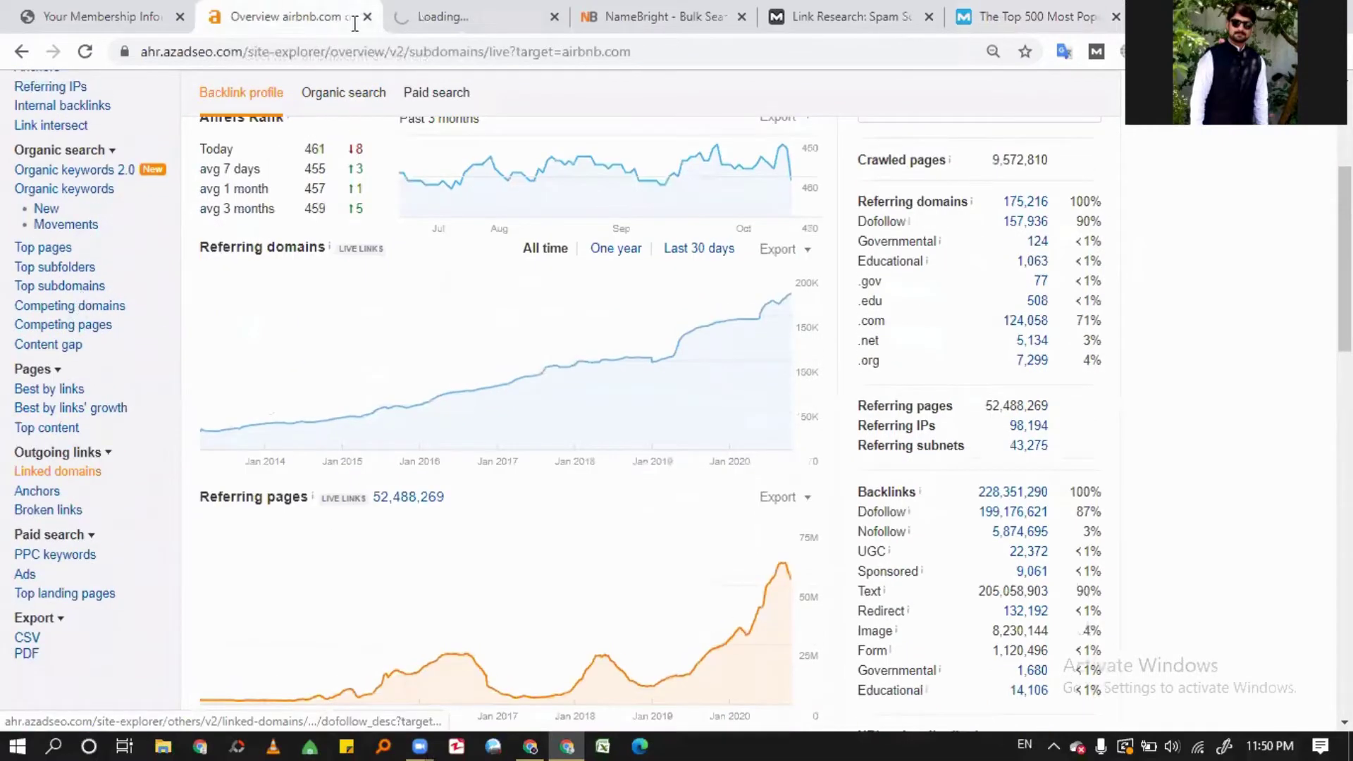
pyautogui.scroll(4, 70, 303)
pyautogui.middleClick(65, 293)
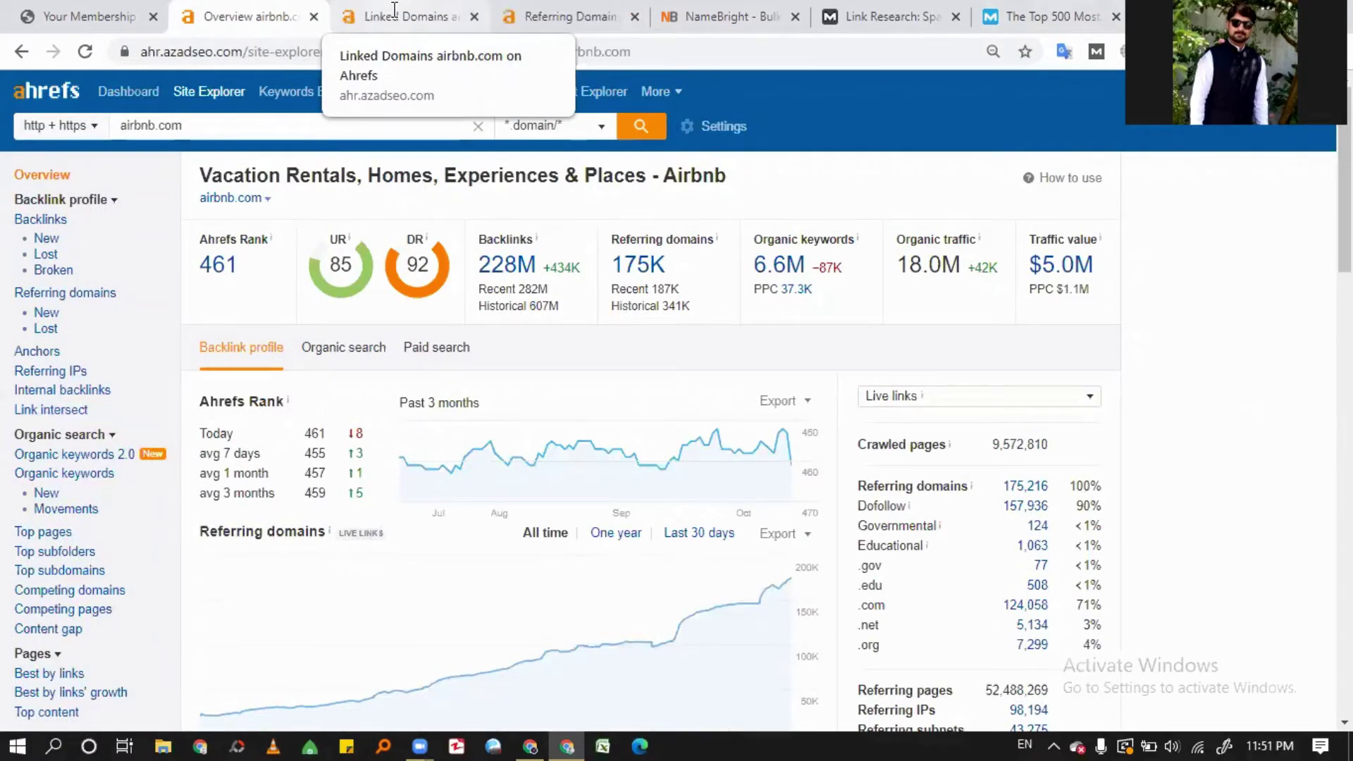
pyautogui.click(394, 11)
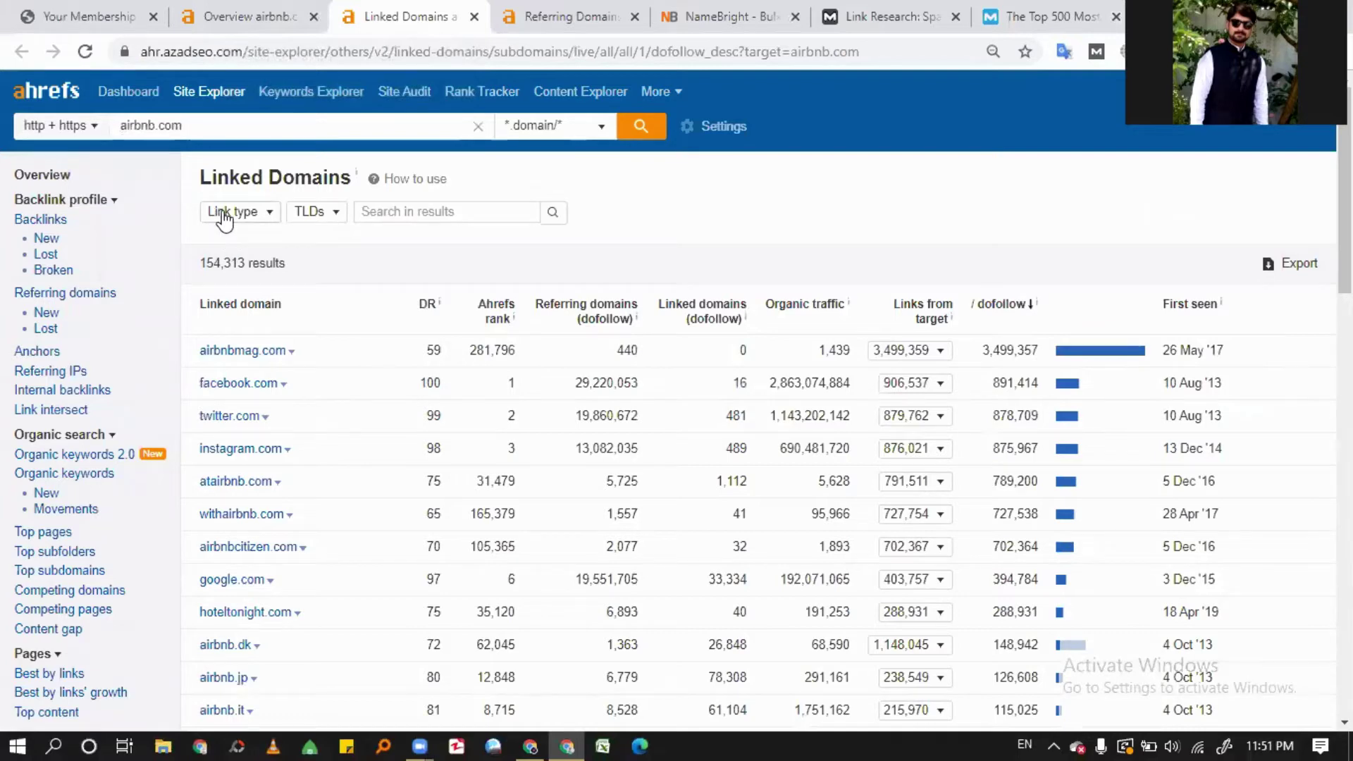
# - Look over the Linked Domains report for airbnb.com and the other available Site Explorer reports
pyautogui.scroll(-2, 113, 331)
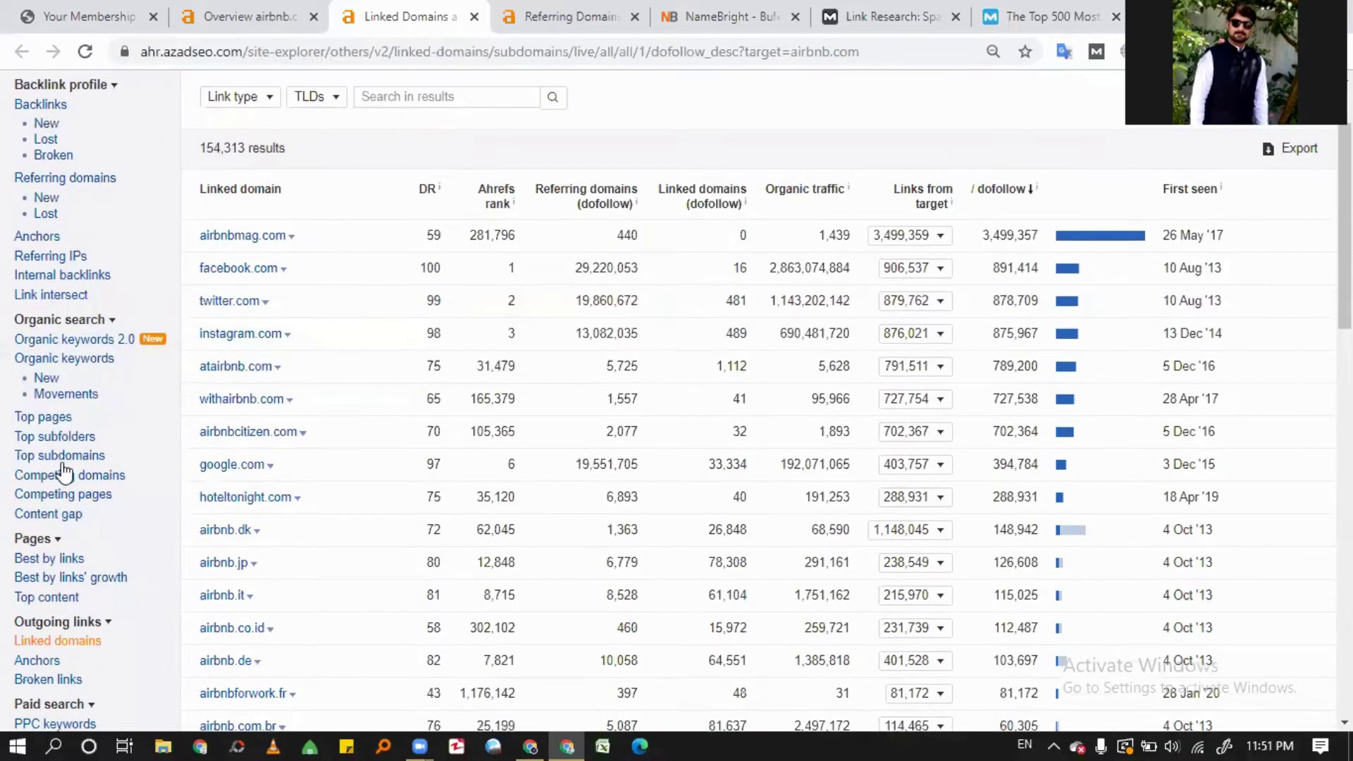
pyautogui.scroll(-3, 46, 469)
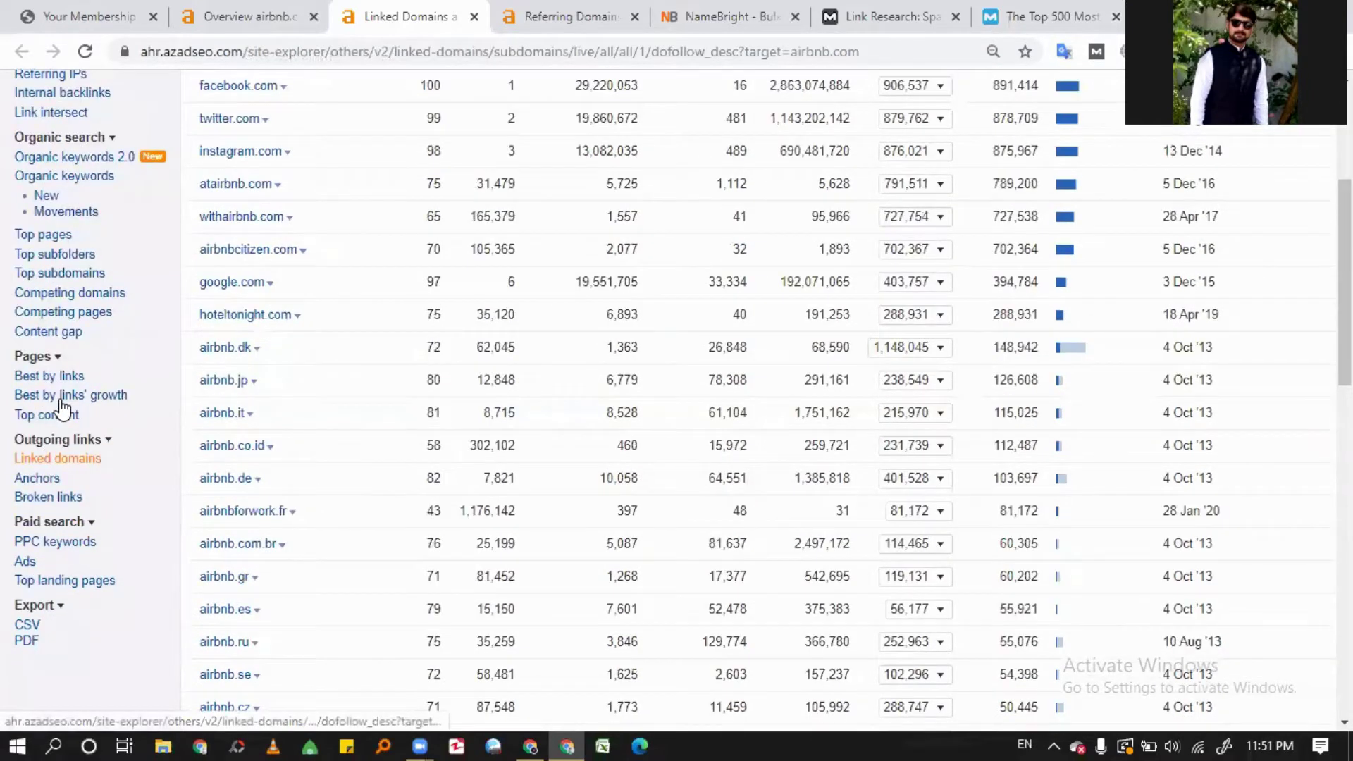
pyautogui.scroll(5, 43, 466)
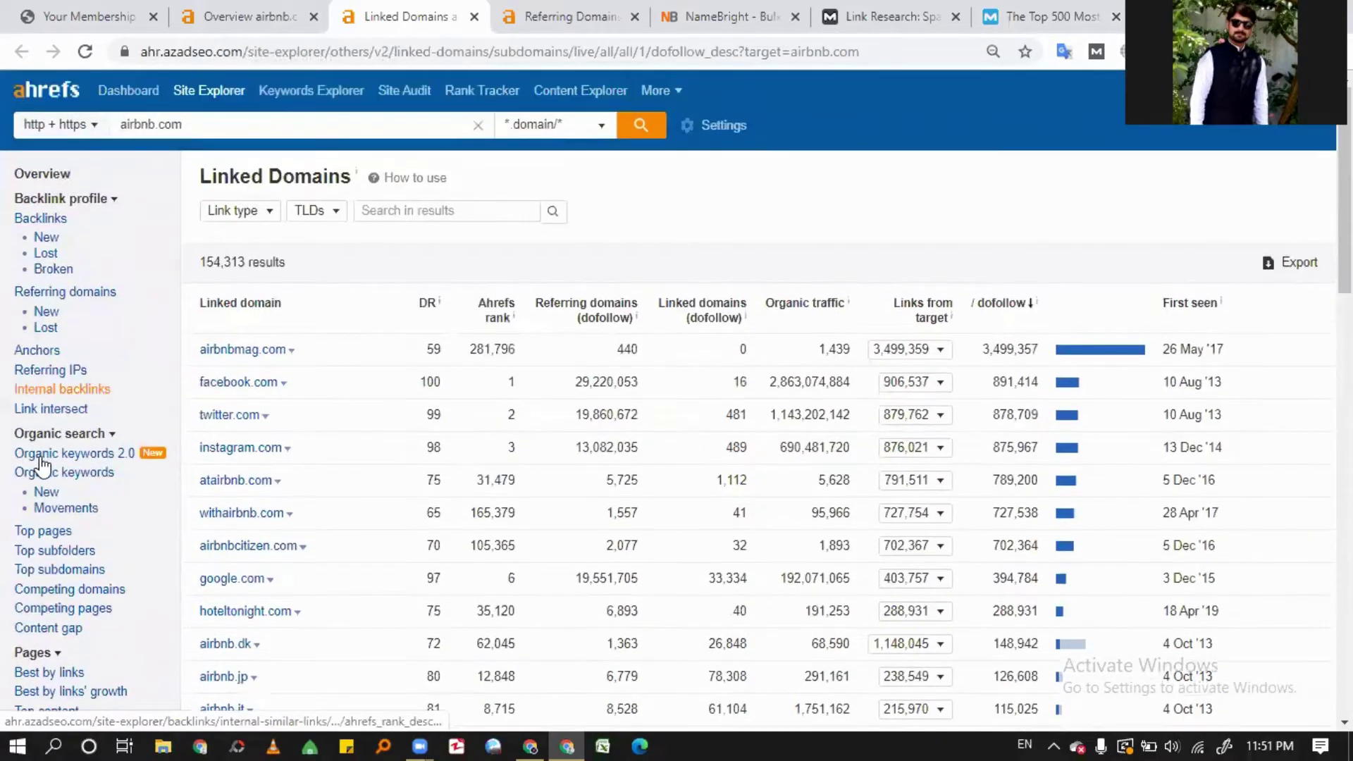
pyautogui.scroll(-3, 39, 468)
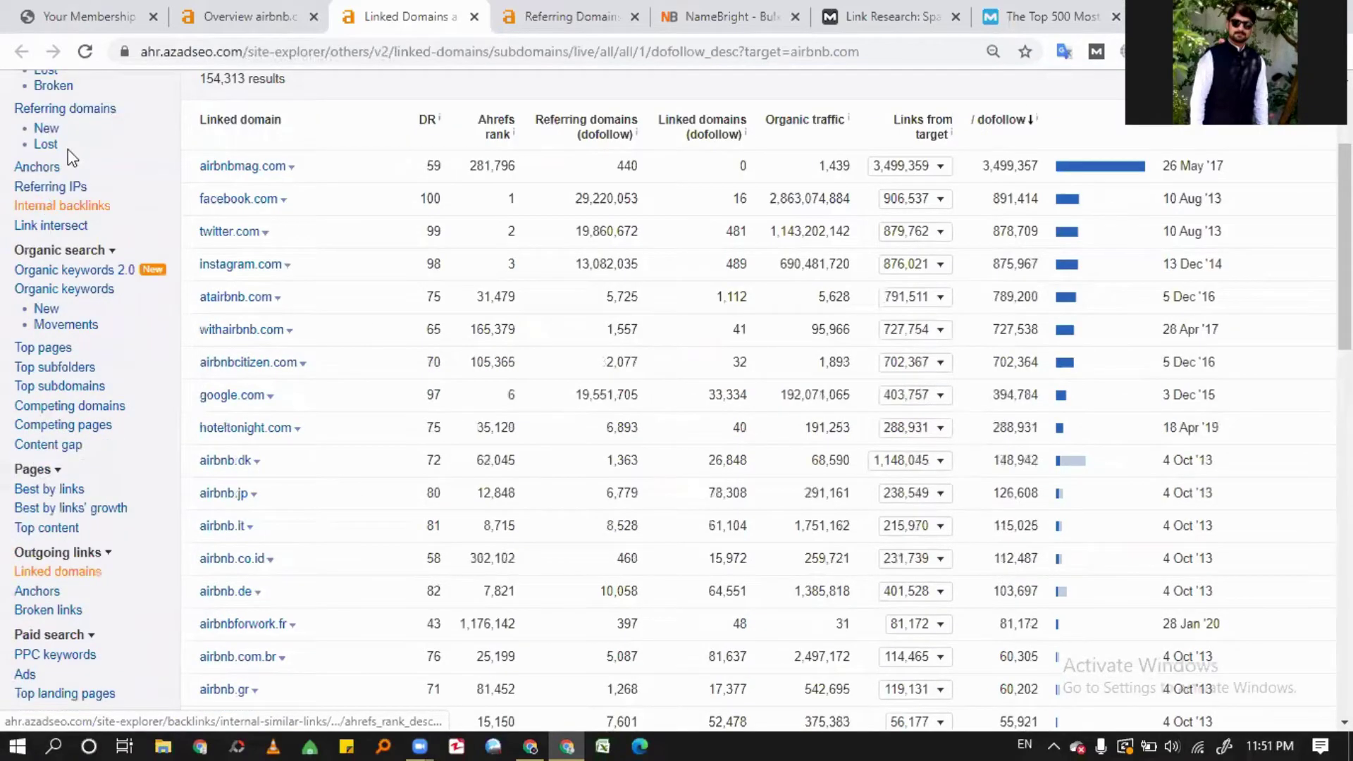
pyautogui.scroll(-2, 53, 303)
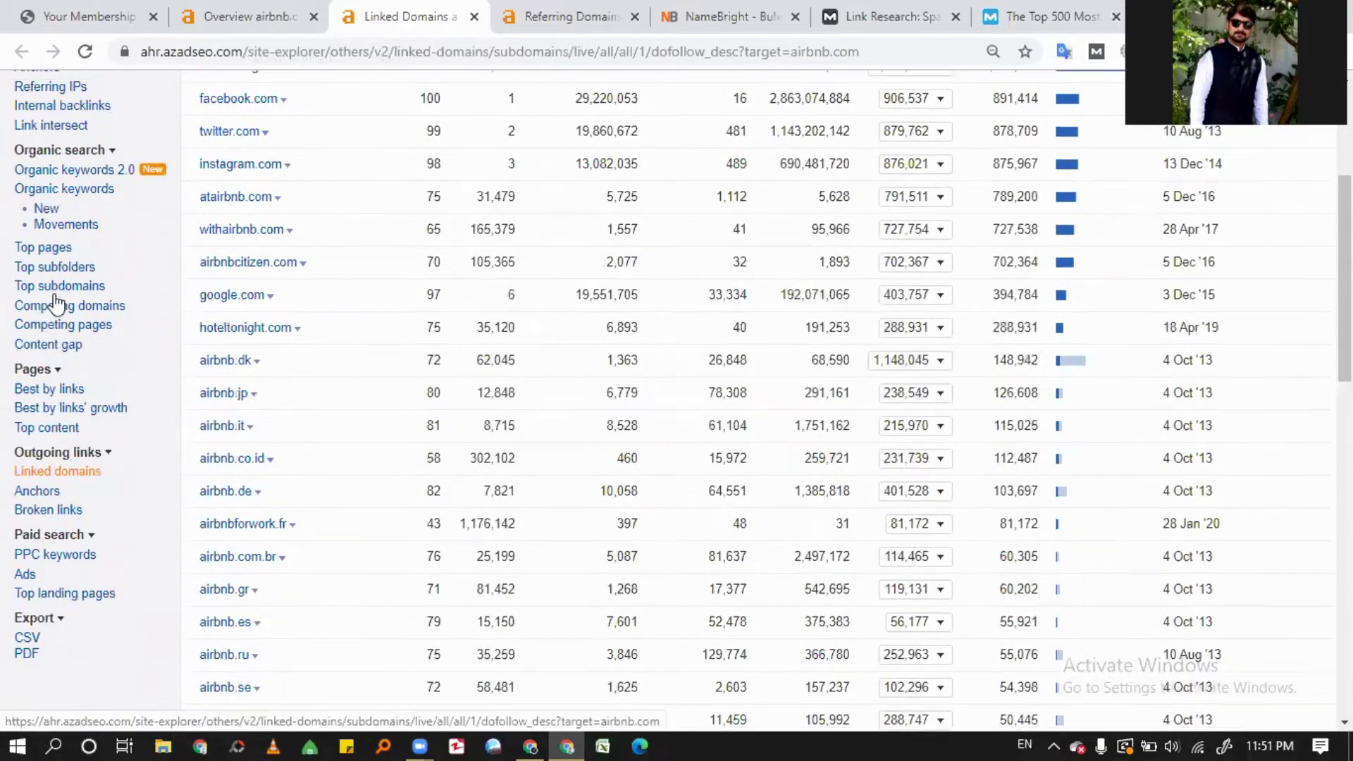
pyautogui.scroll(4, 77, 296)
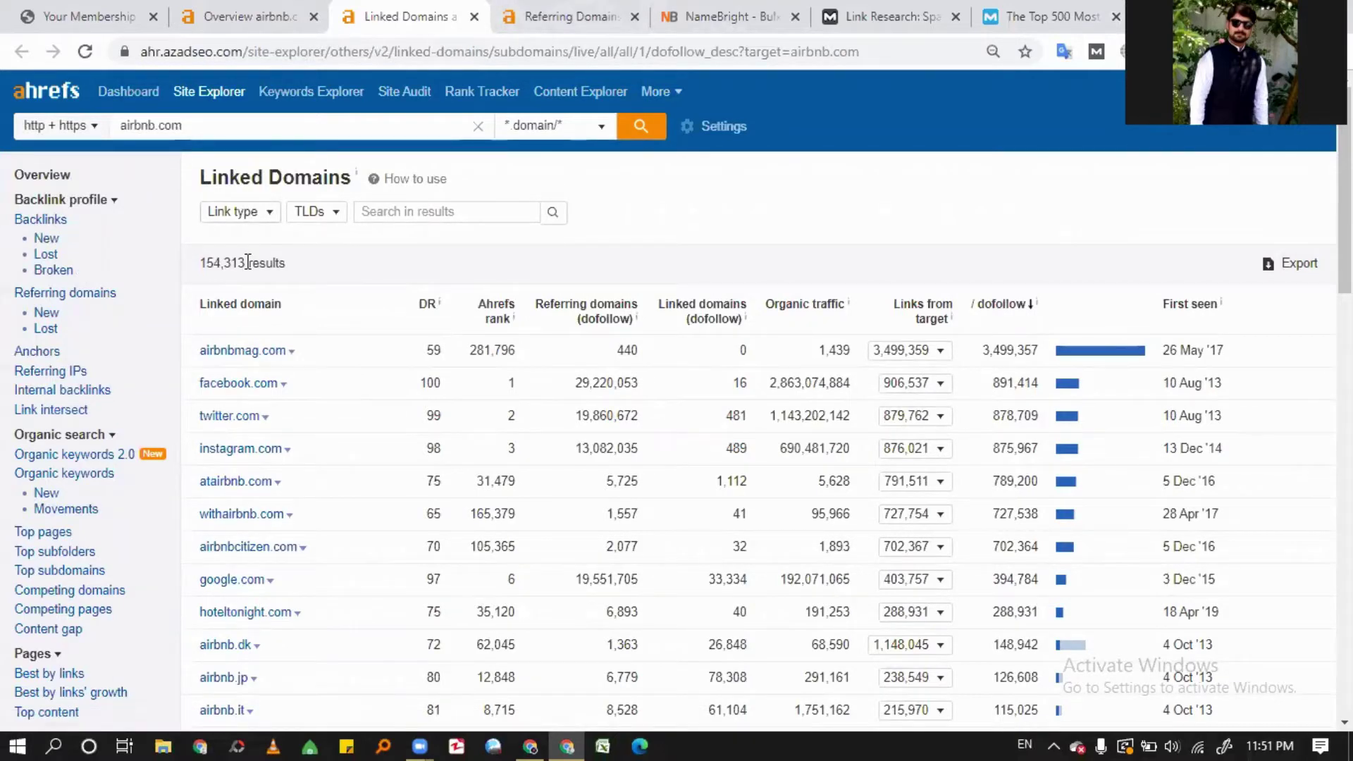
# - Filter the linked domains of airbnb.com to Dofollow links and the com TLD
pyautogui.click(240, 212)
pyautogui.click(248, 262)
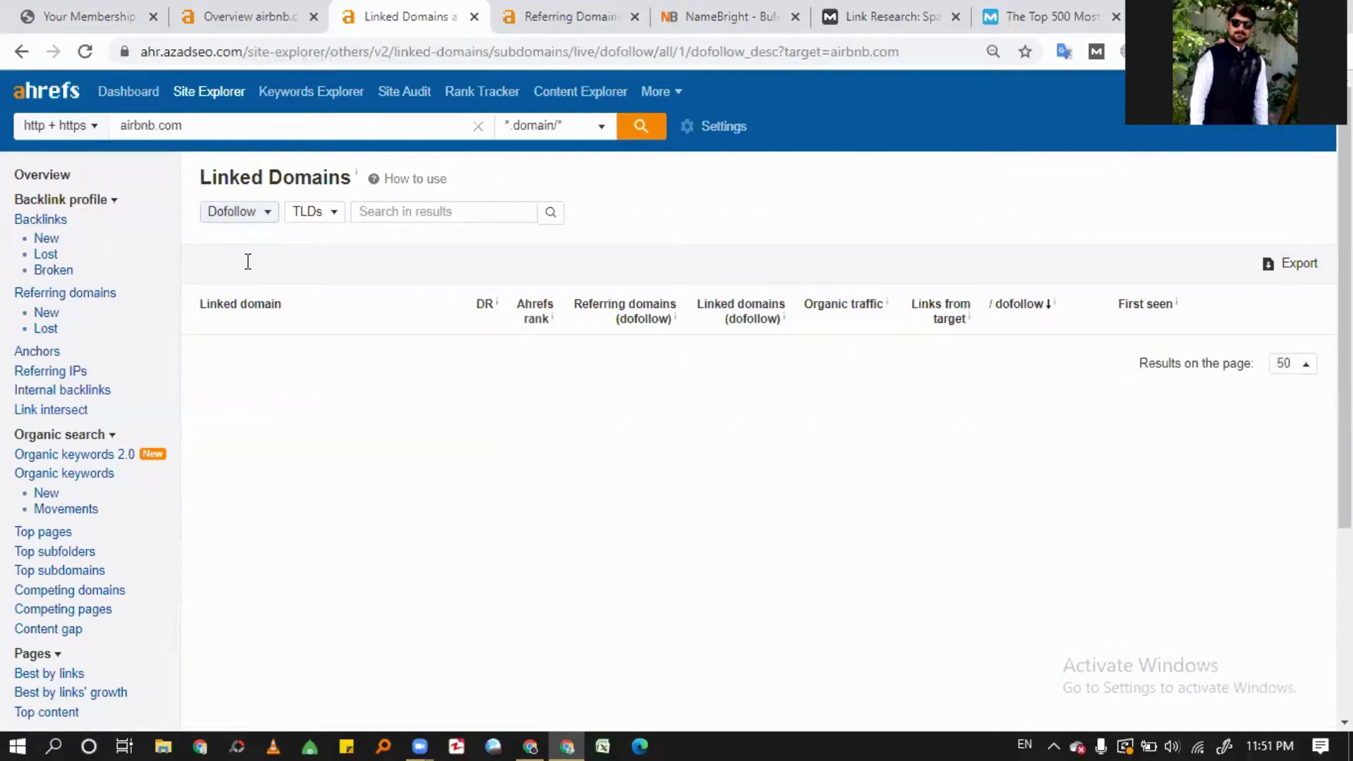
pyautogui.click(315, 214)
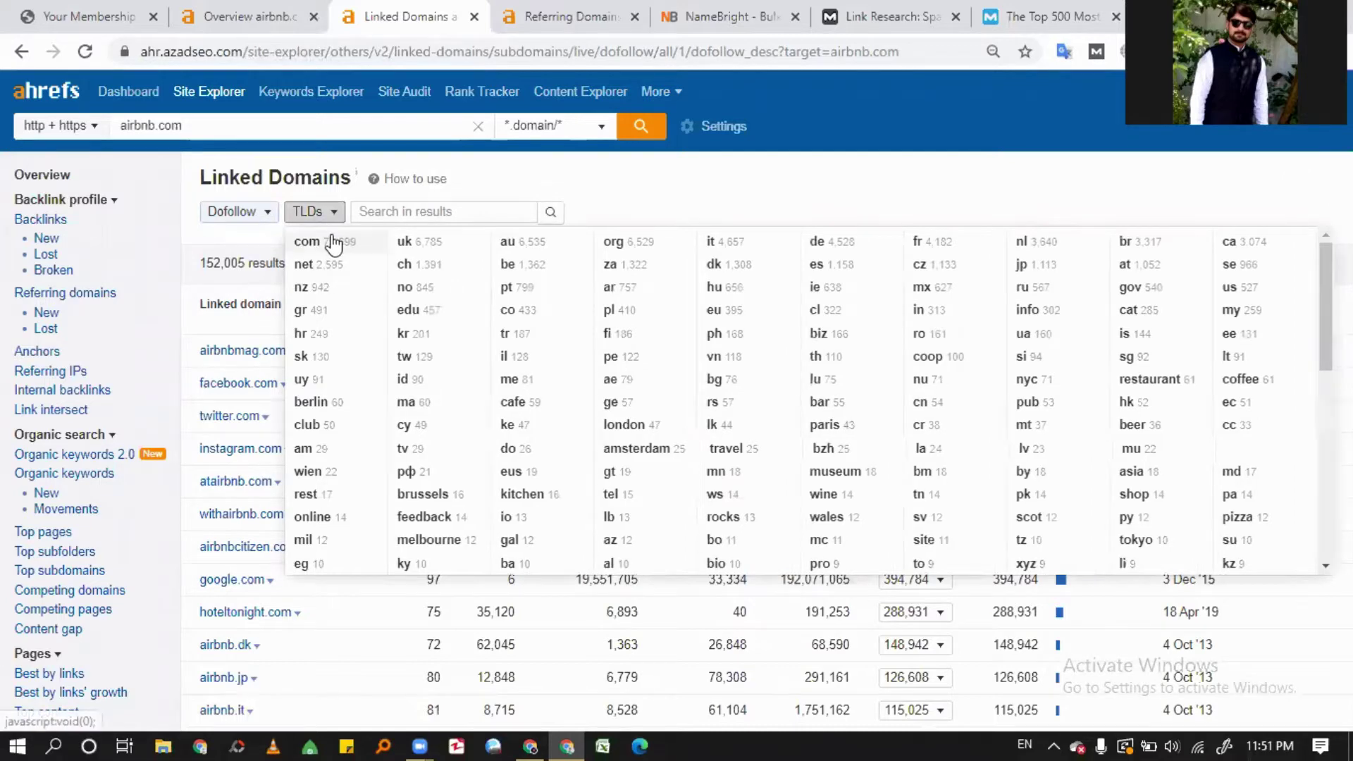
pyautogui.click(307, 242)
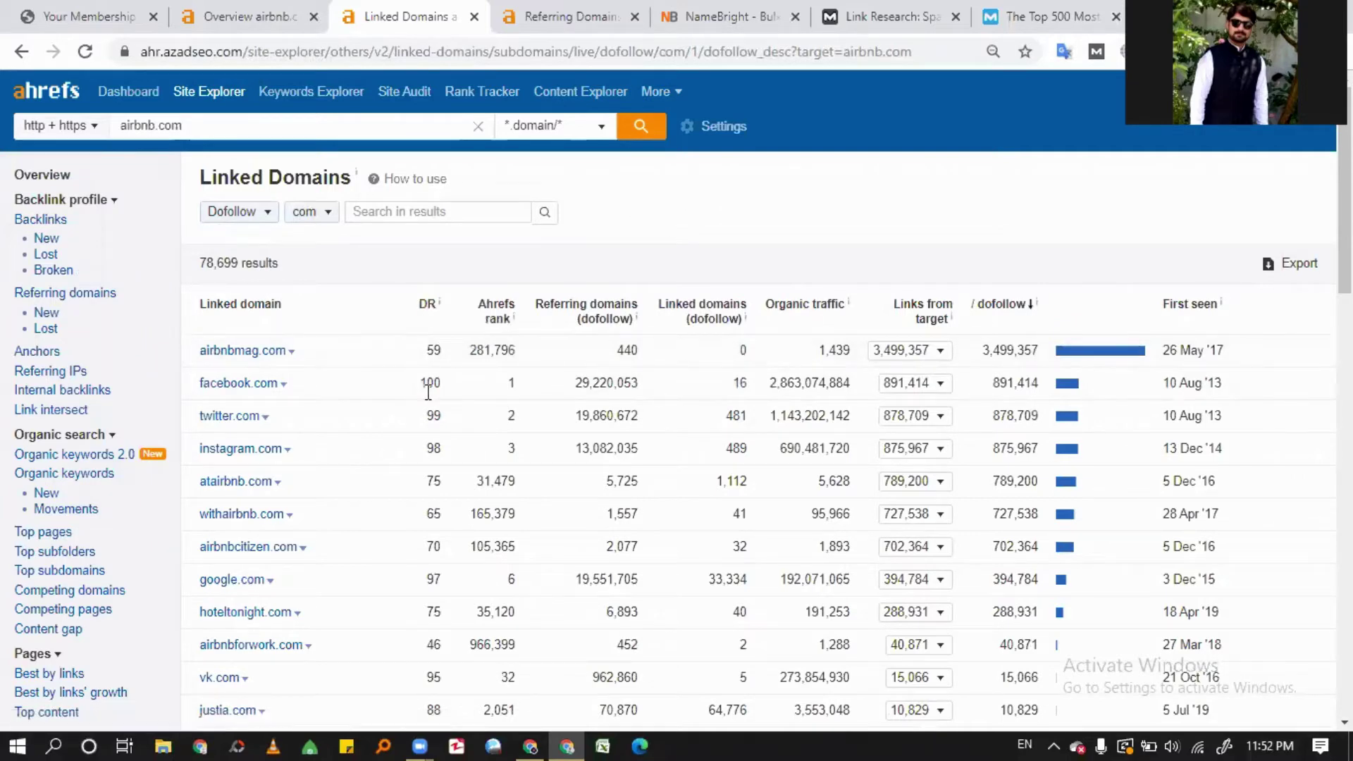
# - Sort the filtered linked domains by domain rating from highest to lowest and review the first rows
pyautogui.click(427, 304)
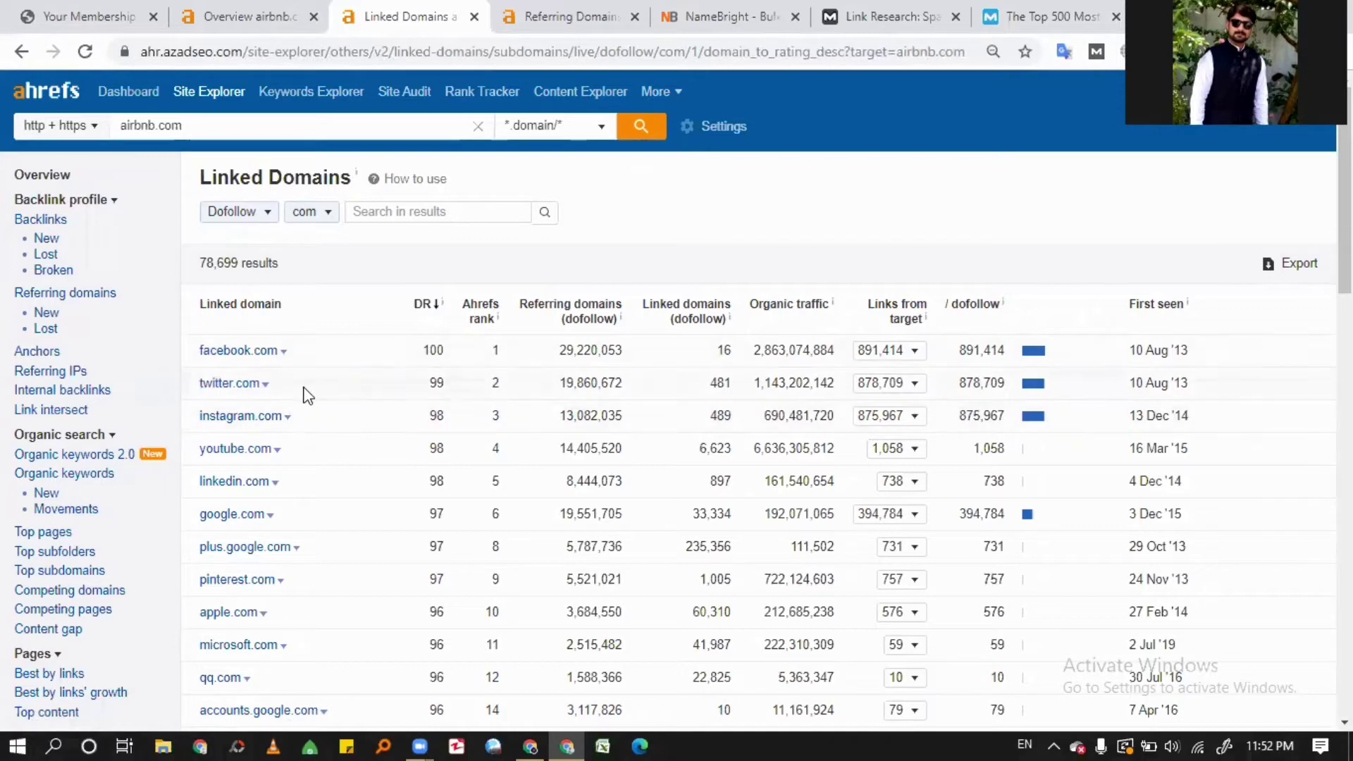
pyautogui.scroll(-1, 271, 426)
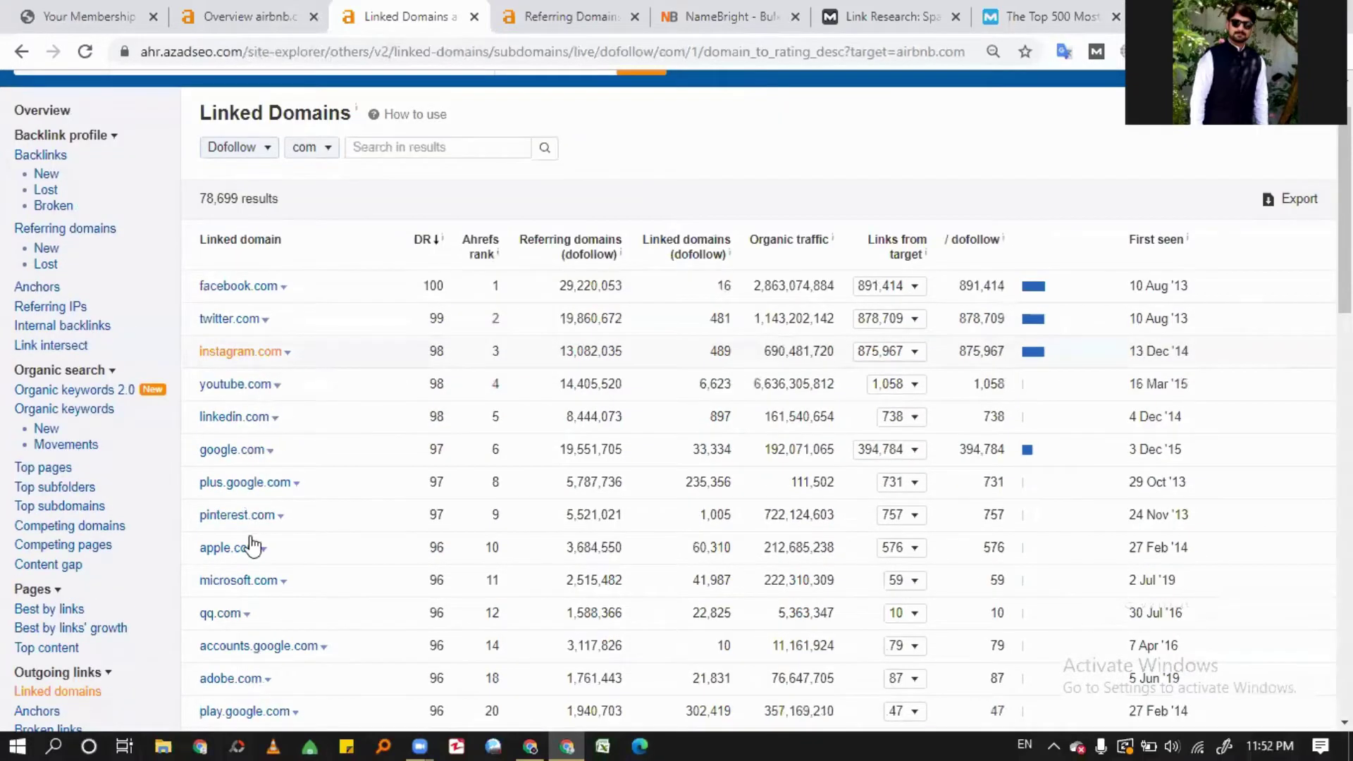
pyautogui.scroll(-3, 472, 290)
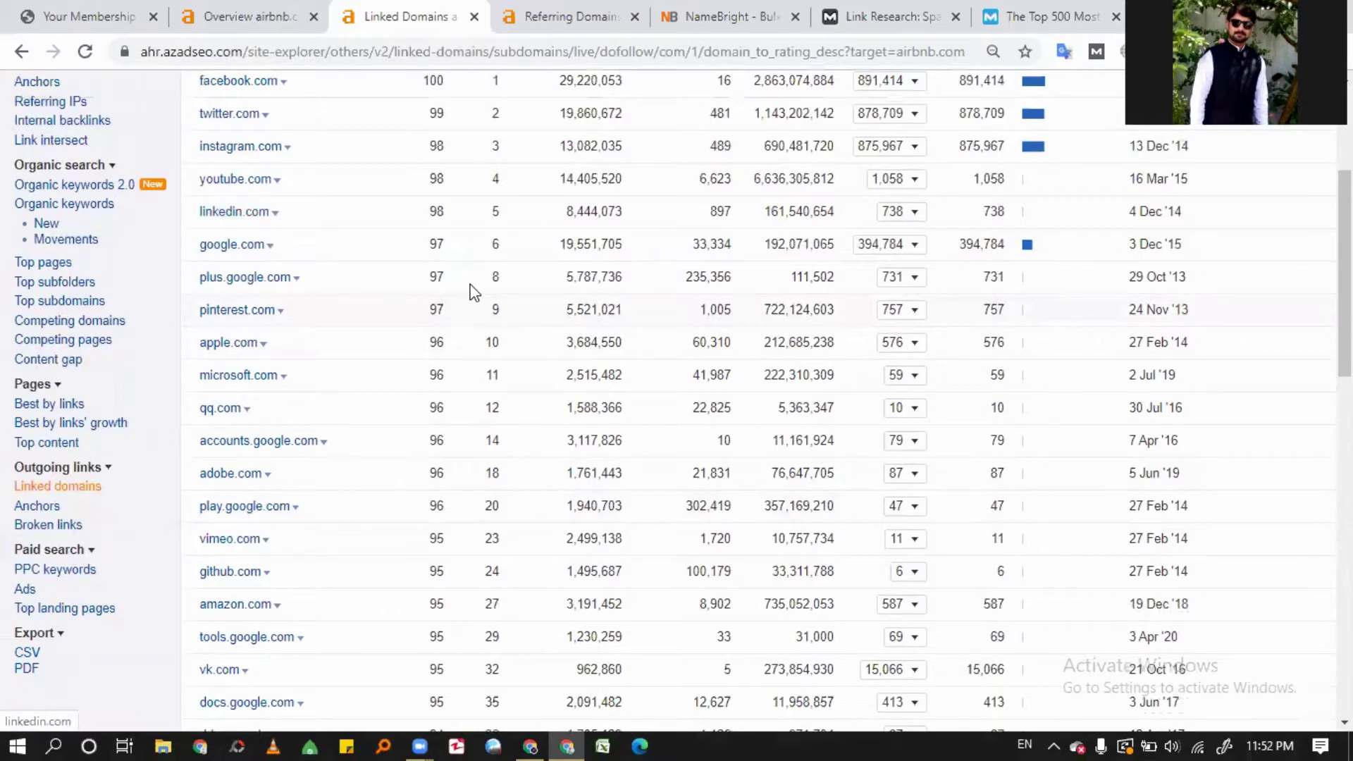
pyautogui.scroll(4, 473, 290)
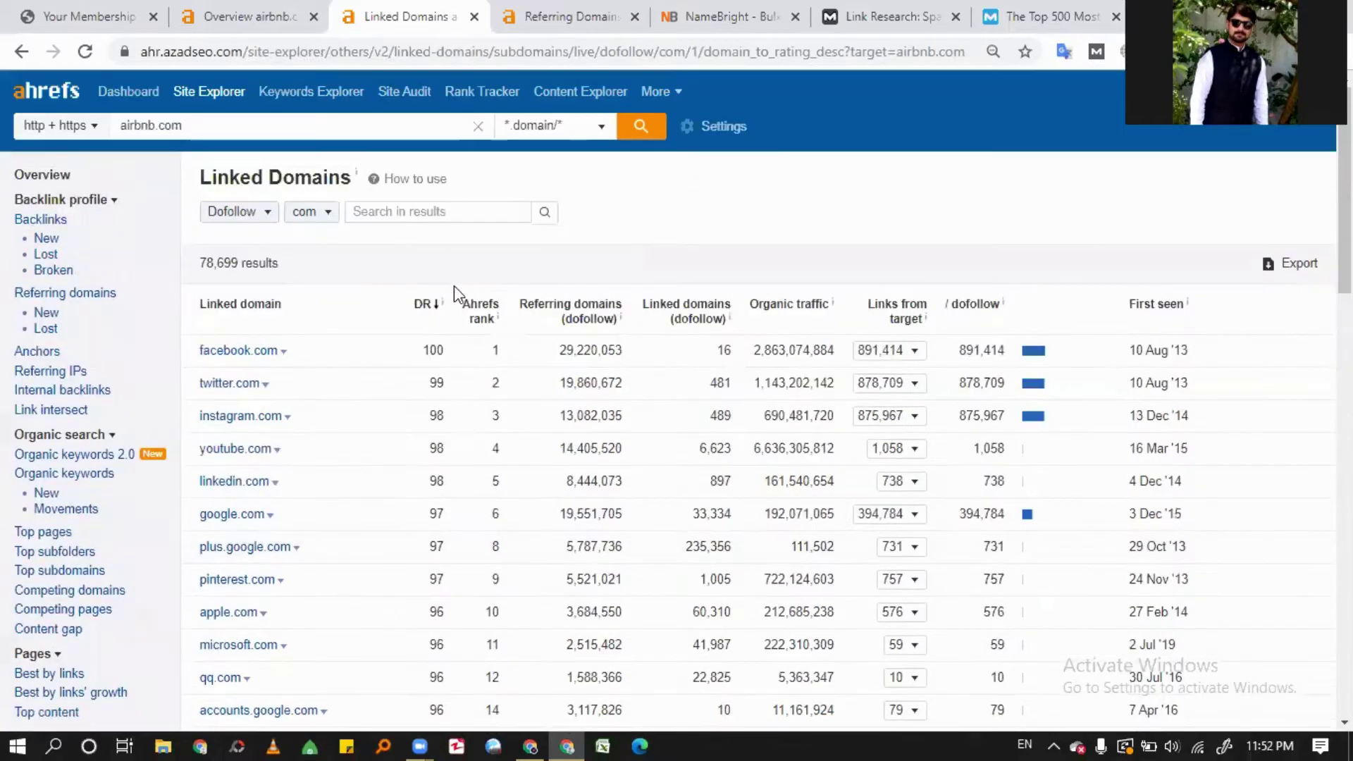
# - Reverse the DR sorting so the linked domains with the lowest domain rating come first
pyautogui.click(423, 308)
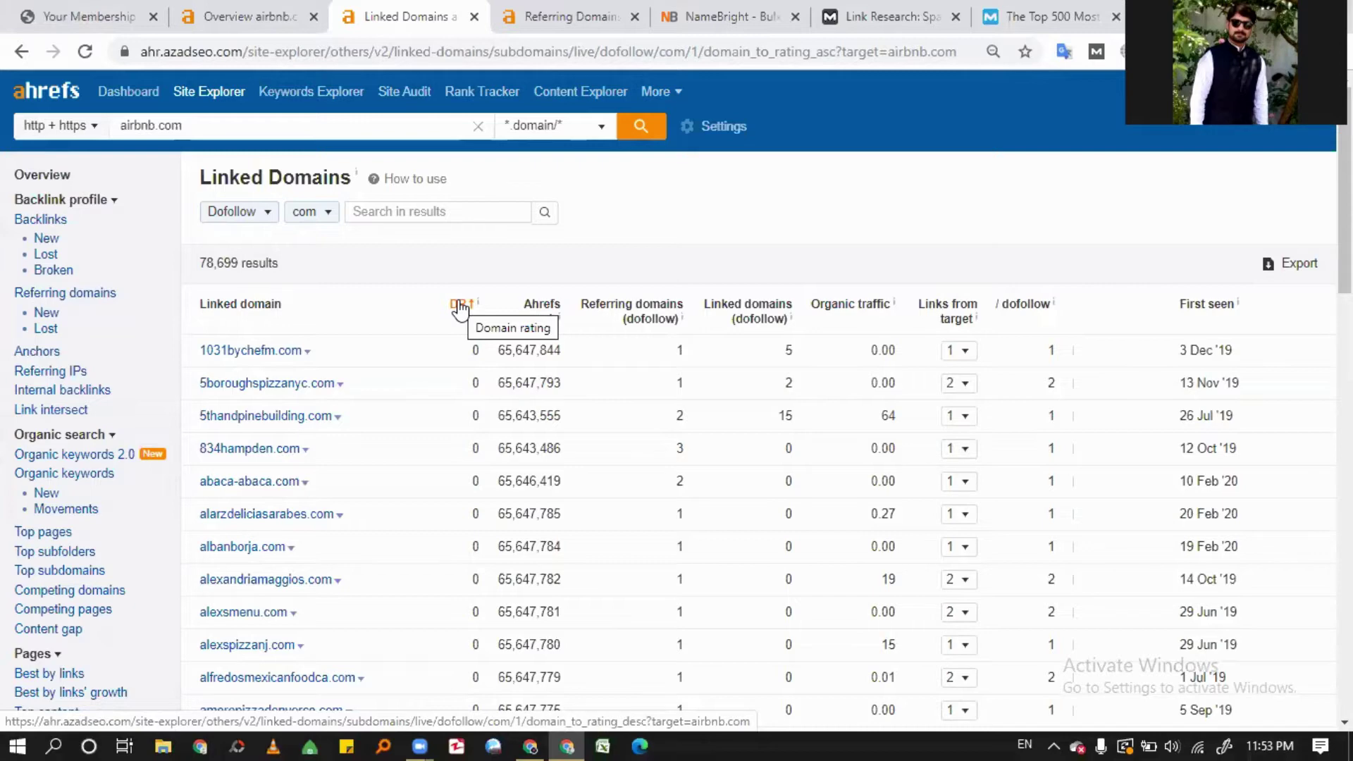
pyautogui.scroll(-1, 403, 483)
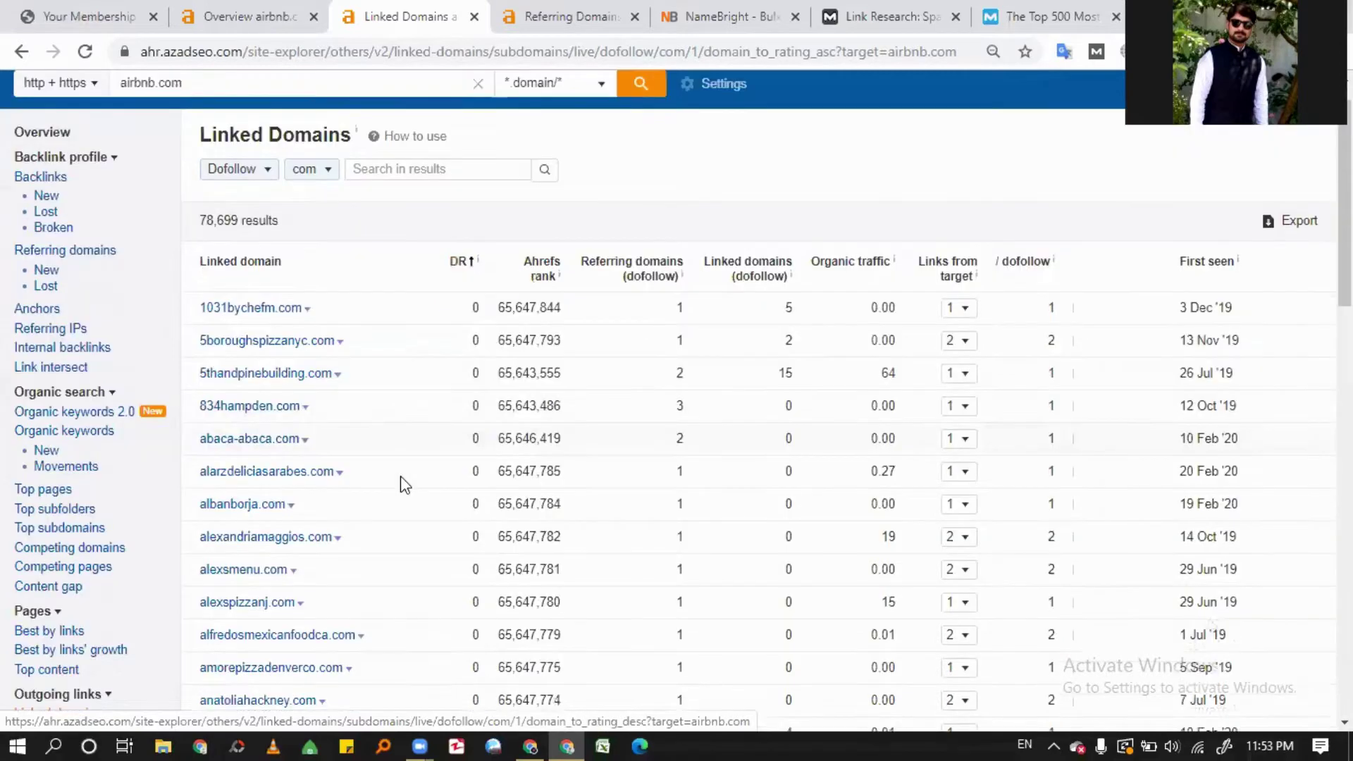
# - Set the Linked Domains report to show 100 results per page
pyautogui.scroll(-12, 400, 476)
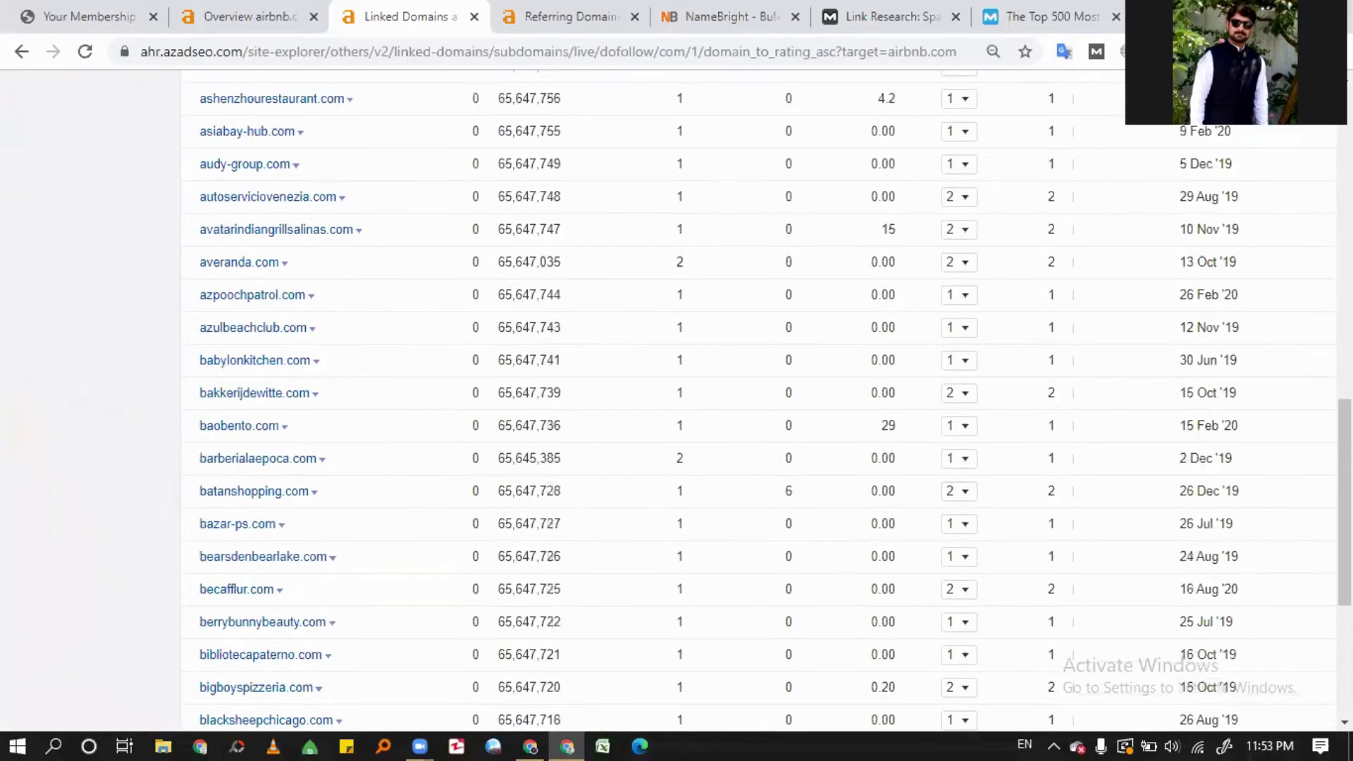
pyautogui.scroll(-5, 1281, 647)
pyautogui.click(1282, 646)
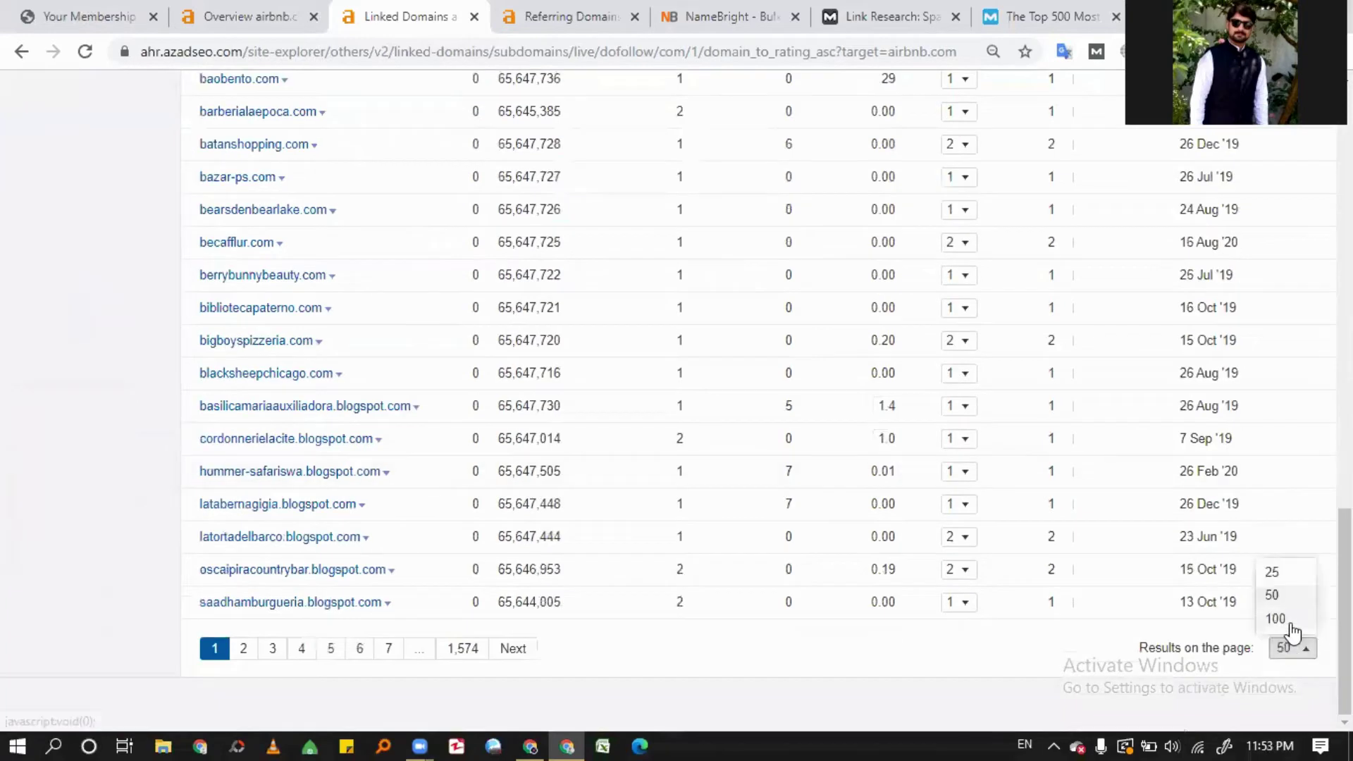
pyautogui.click(1282, 621)
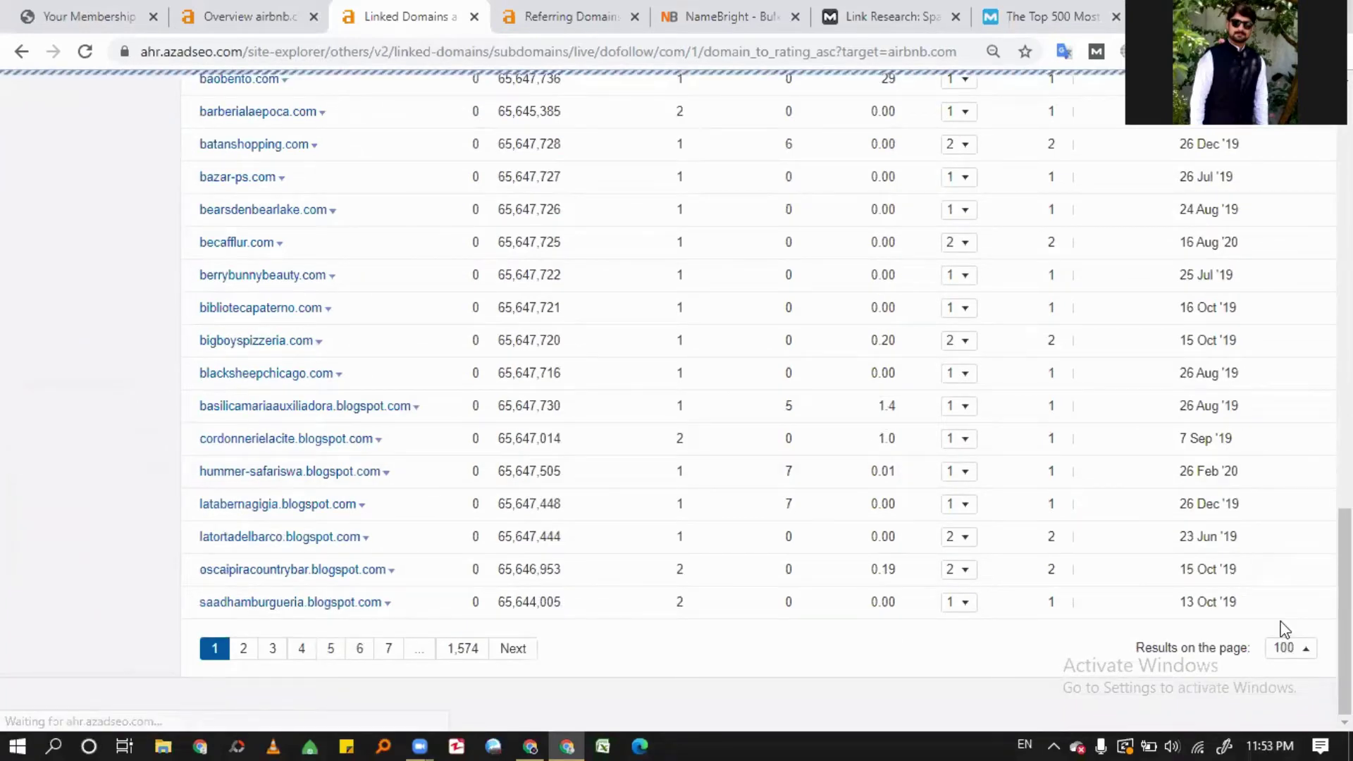
pyautogui.scroll(5, 496, 393)
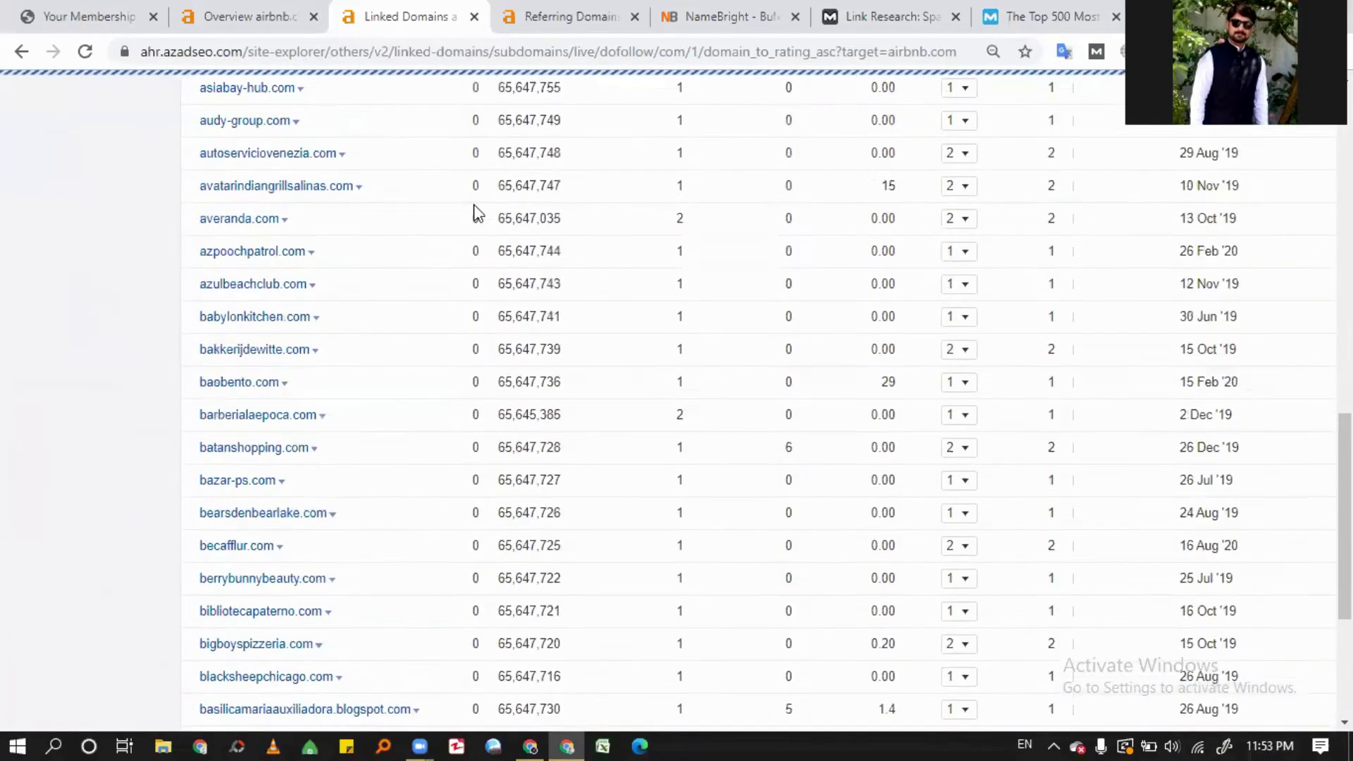
pyautogui.scroll(2, 476, 212)
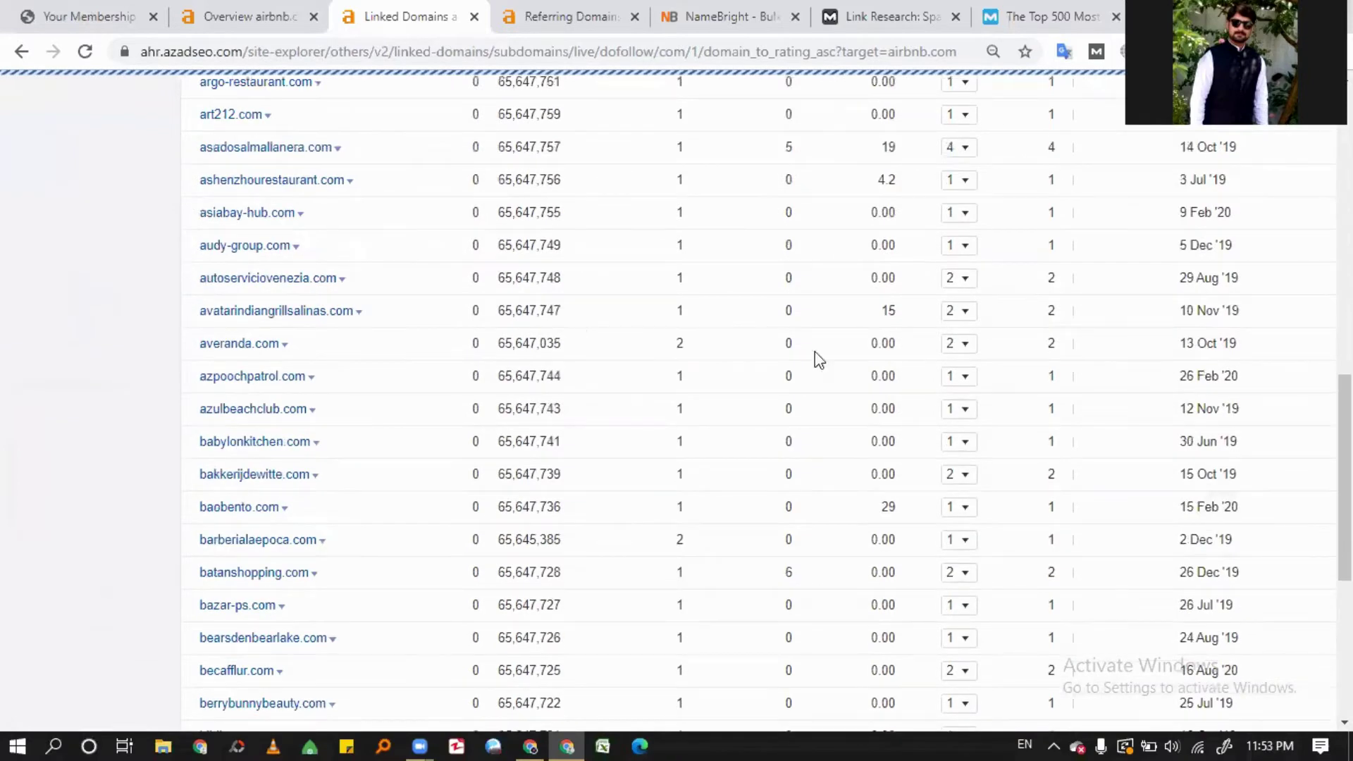
pyautogui.scroll(5, 903, 348)
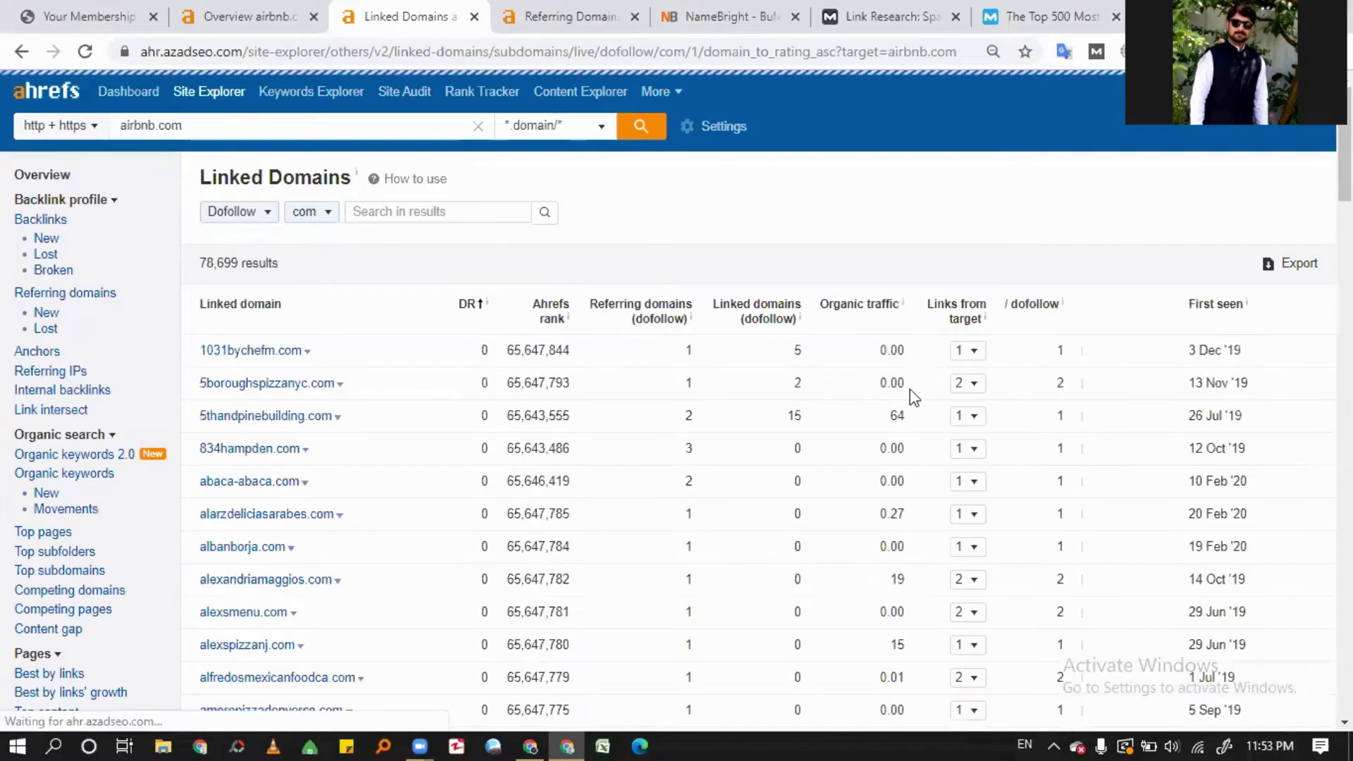
# - Select and copy the linked-domain rows on the first results page, from 1031bychefm.com through donburritony.com
pyautogui.doubleClick(897, 416)
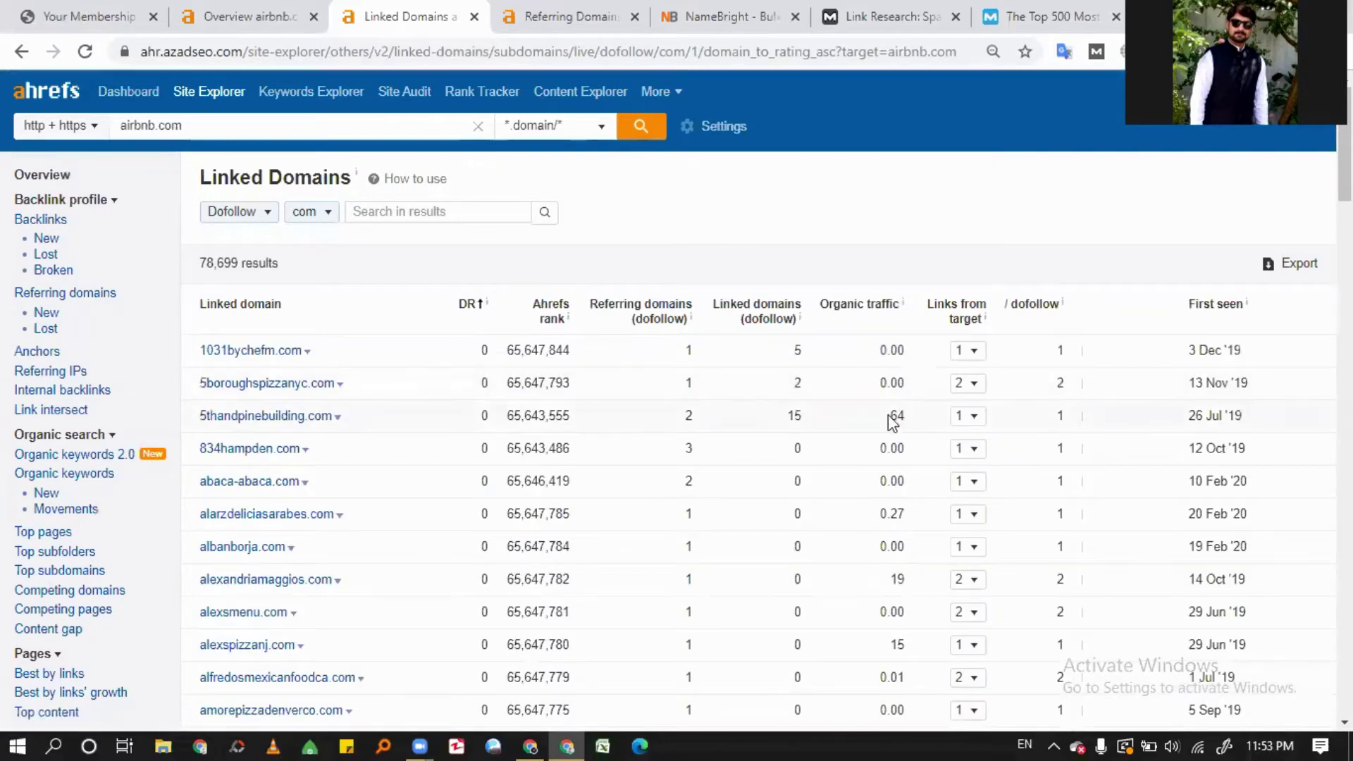
pyautogui.moveTo(916, 592); pyautogui.dragTo(252, 352)
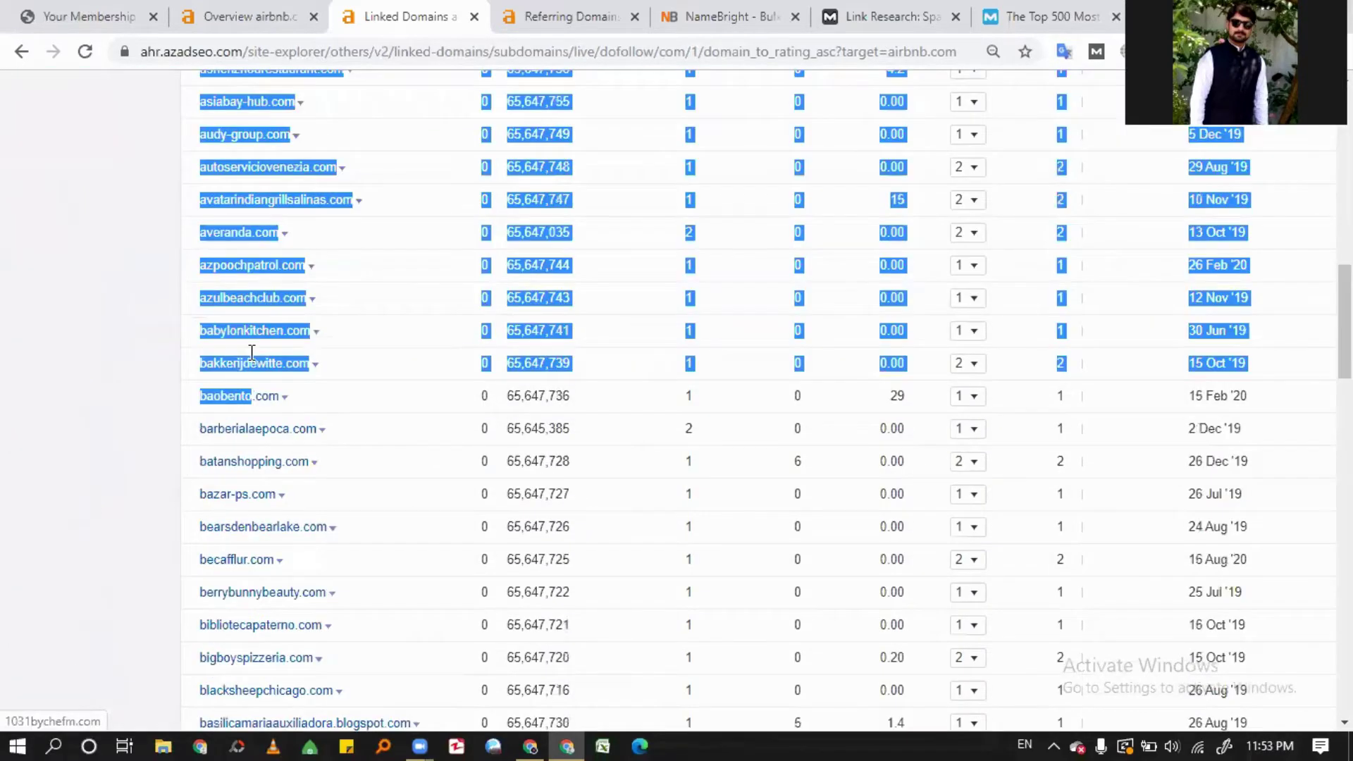
pyautogui.scroll(-1, 265, 596)
pyautogui.scroll(-6, 266, 596)
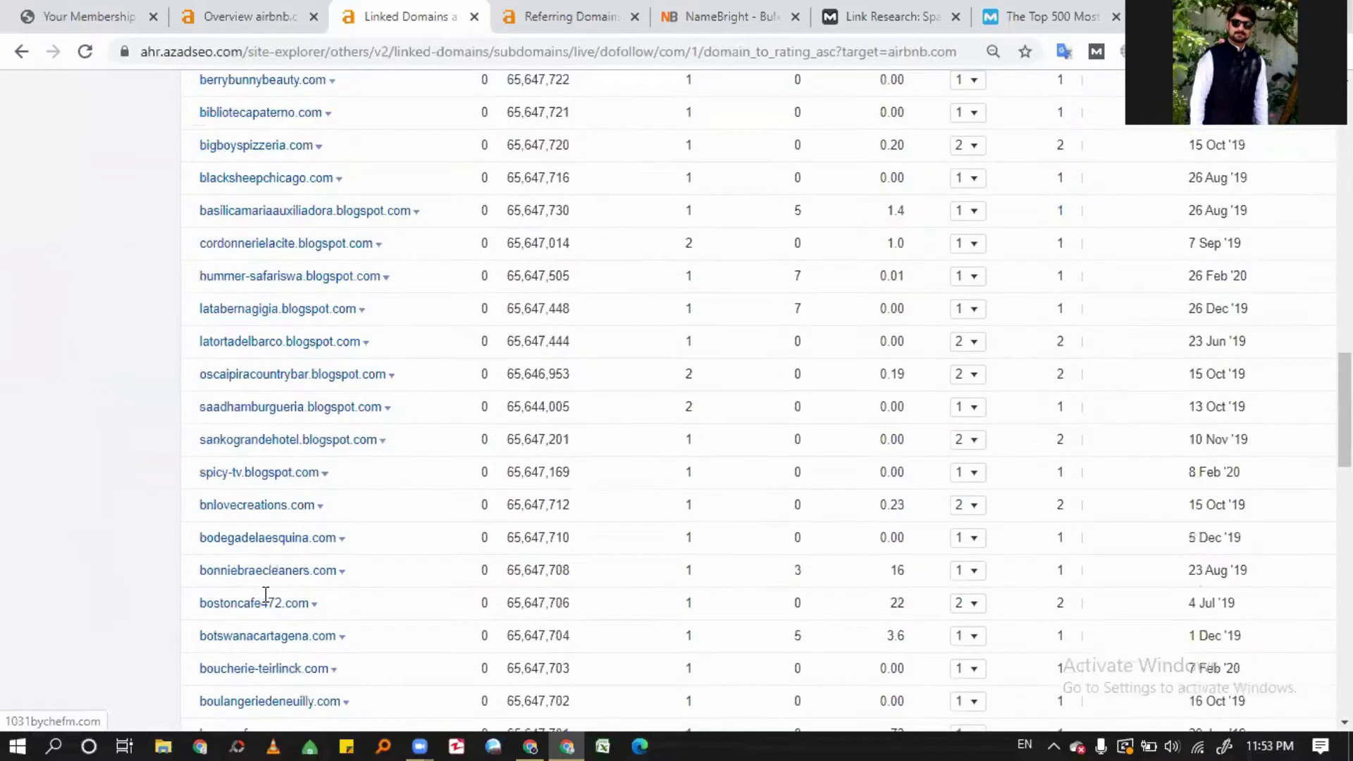
pyautogui.scroll(-4, 266, 595)
pyautogui.moveTo(266, 596); pyautogui.dragTo(267, 599)
pyautogui.scroll(-14, 267, 599)
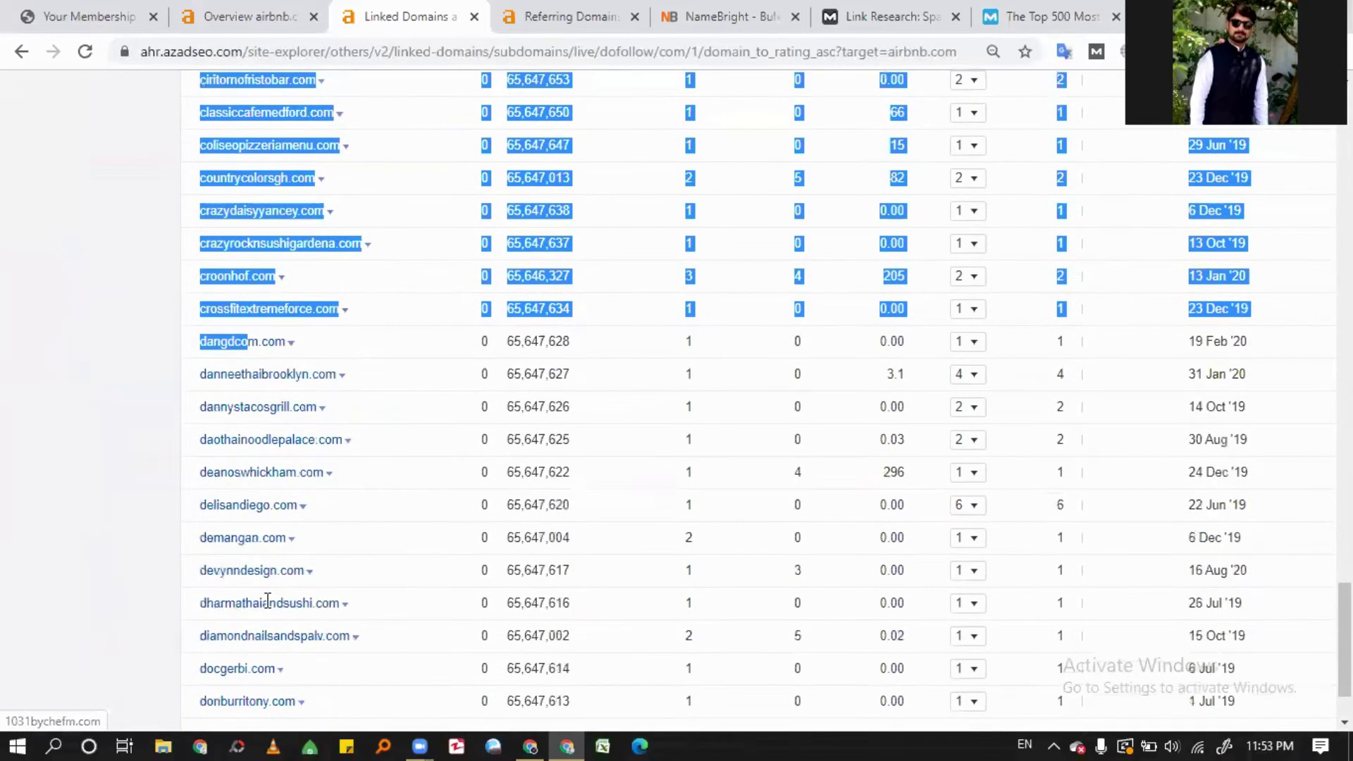
pyautogui.scroll(-2, 267, 600)
pyautogui.moveTo(268, 599); pyautogui.dragTo(267, 600)
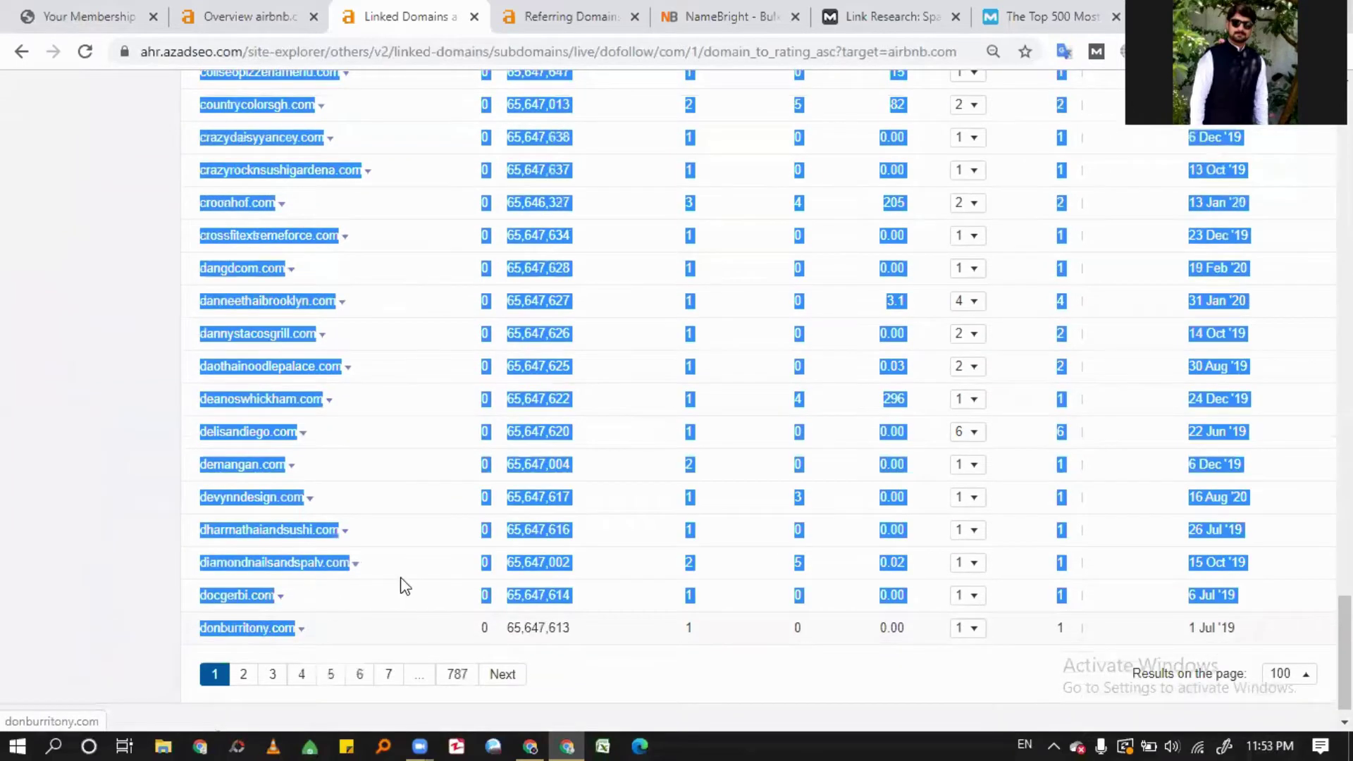
pyautogui.scroll(4, 1290, 303)
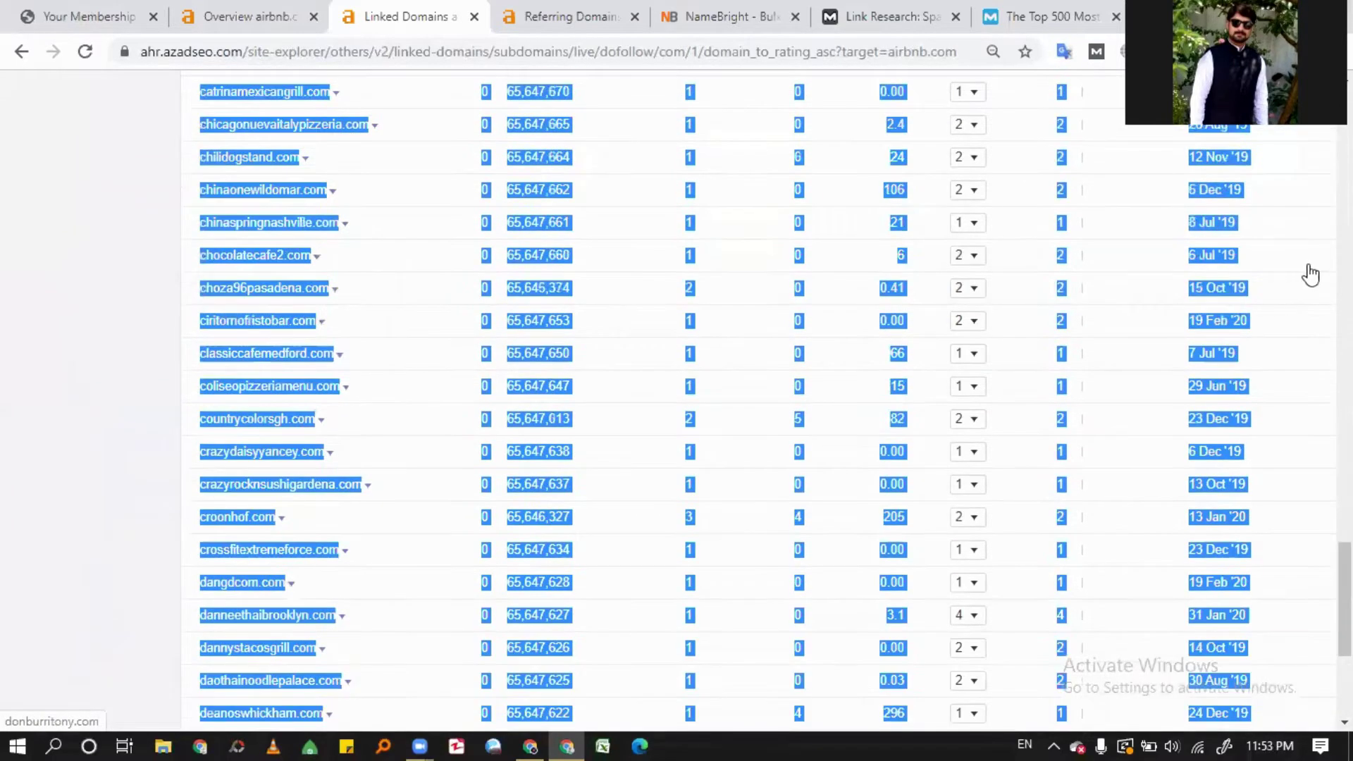
pyautogui.scroll(9, 1307, 277)
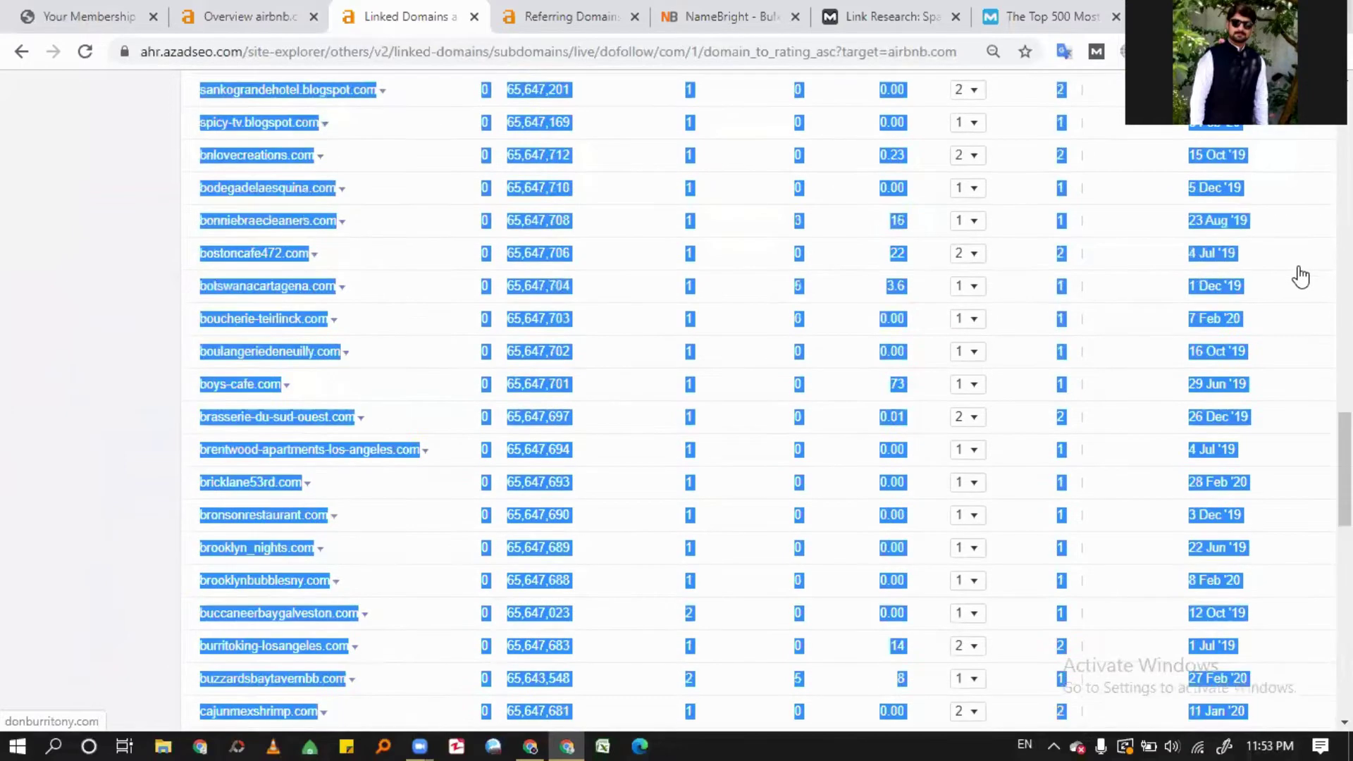
pyautogui.scroll(9, 1300, 277)
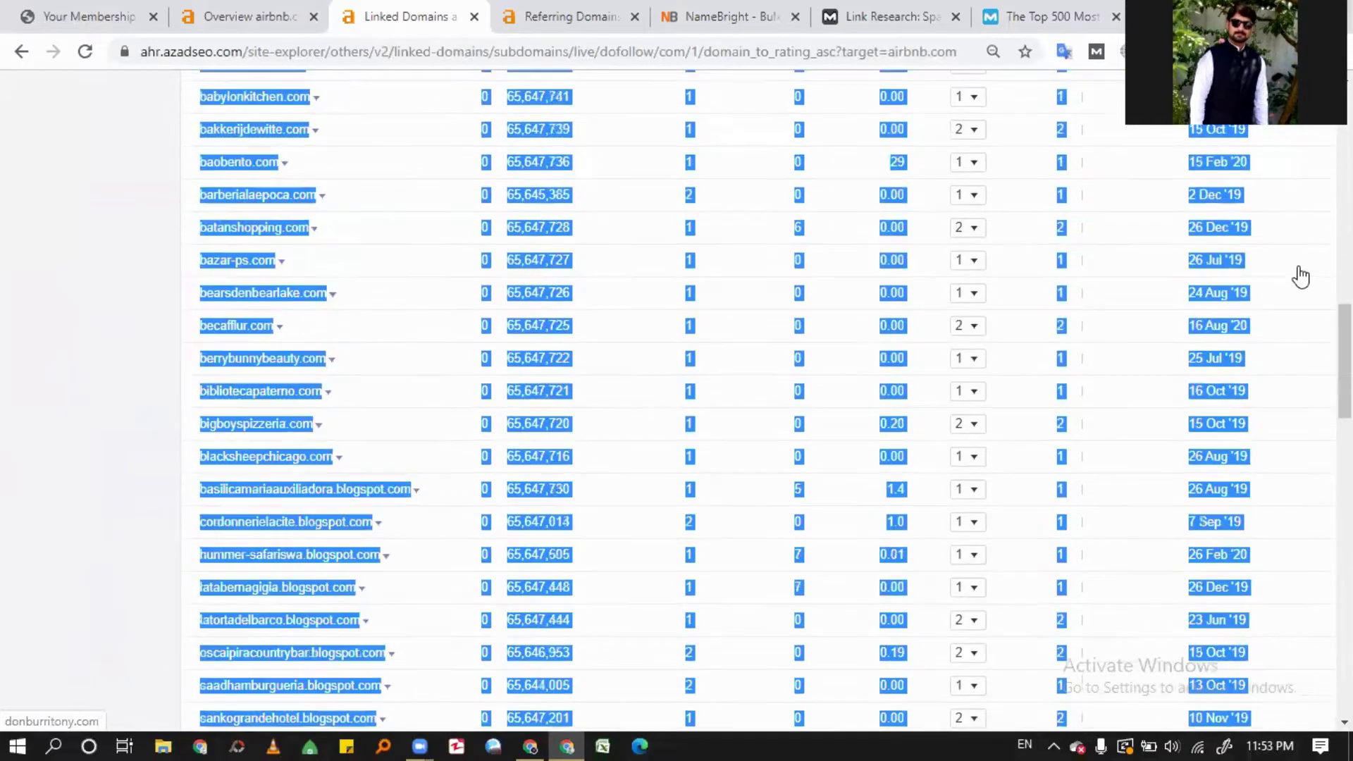
pyautogui.scroll(10, 1301, 277)
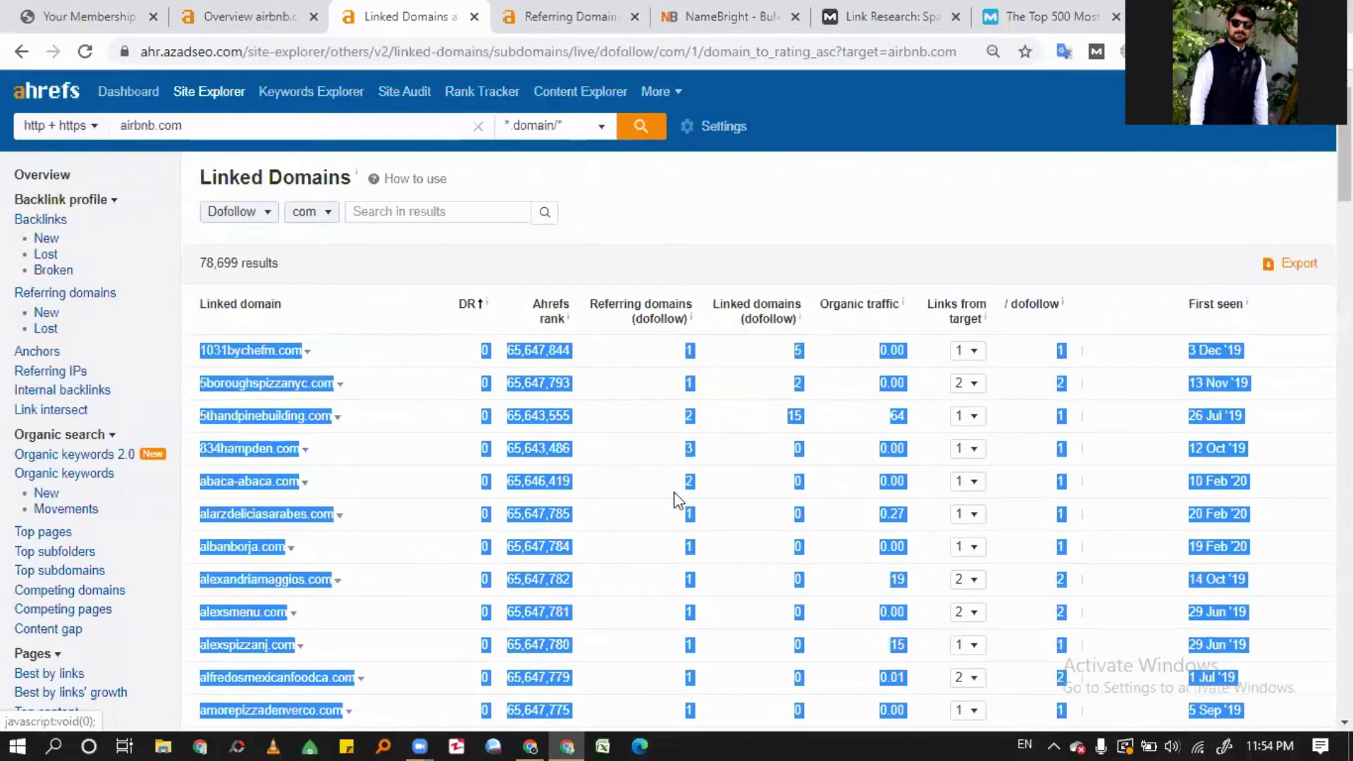
pyautogui.click(1297, 273)
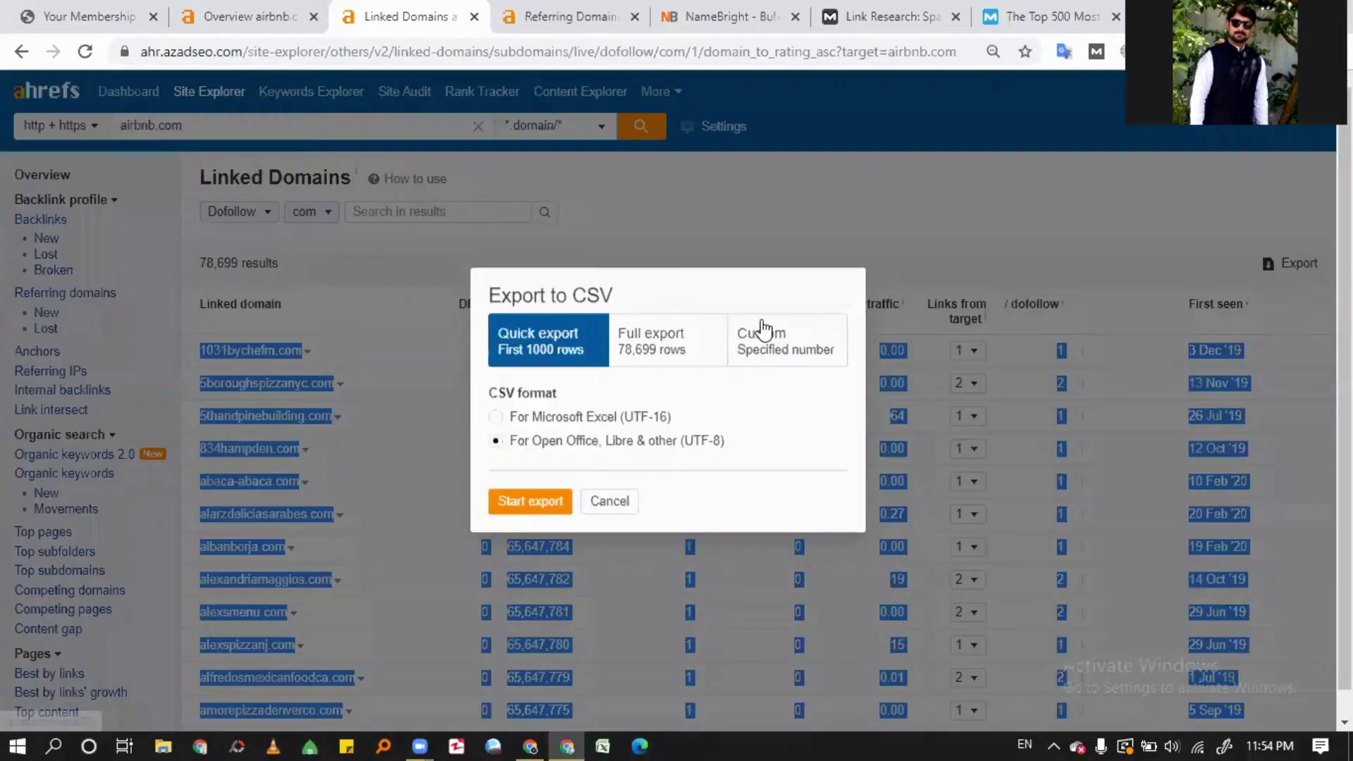
pyautogui.click(673, 345)
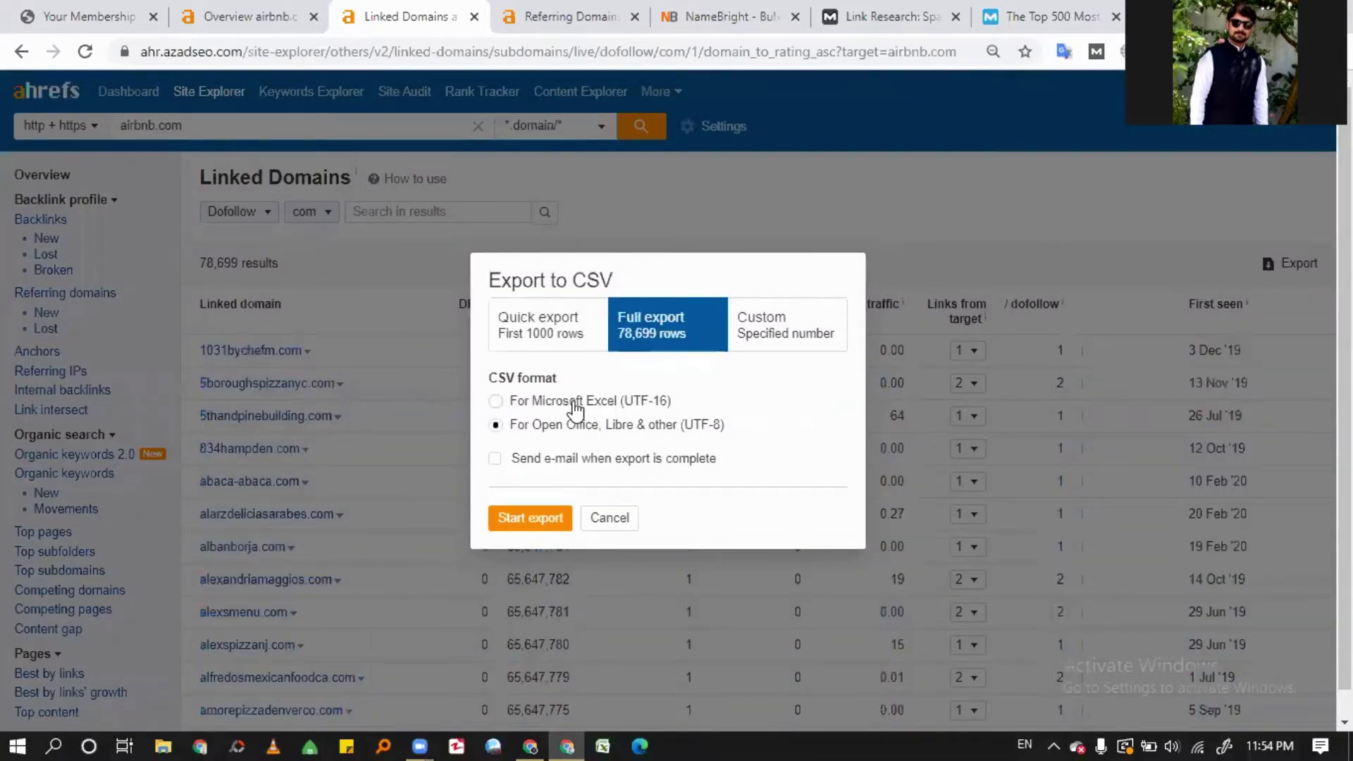
pyautogui.click(564, 401)
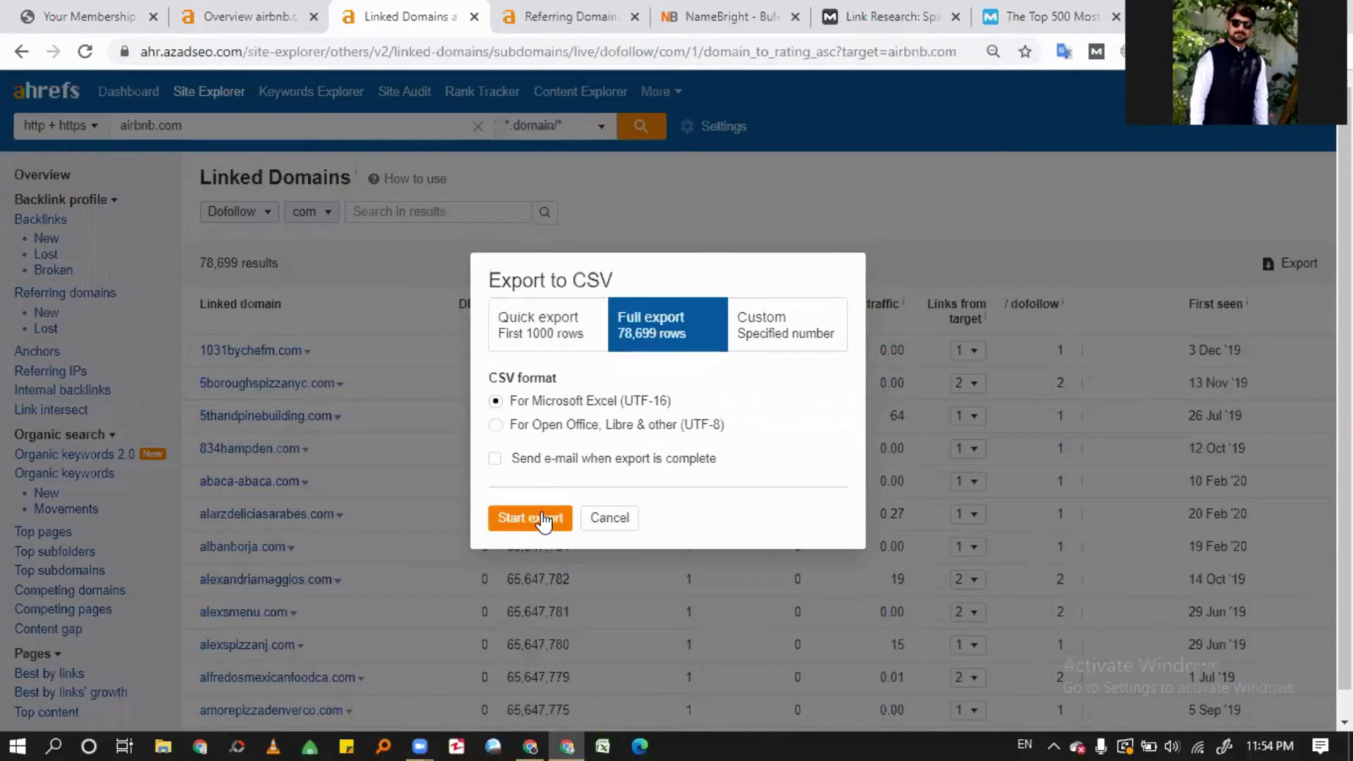
pyautogui.click(619, 520)
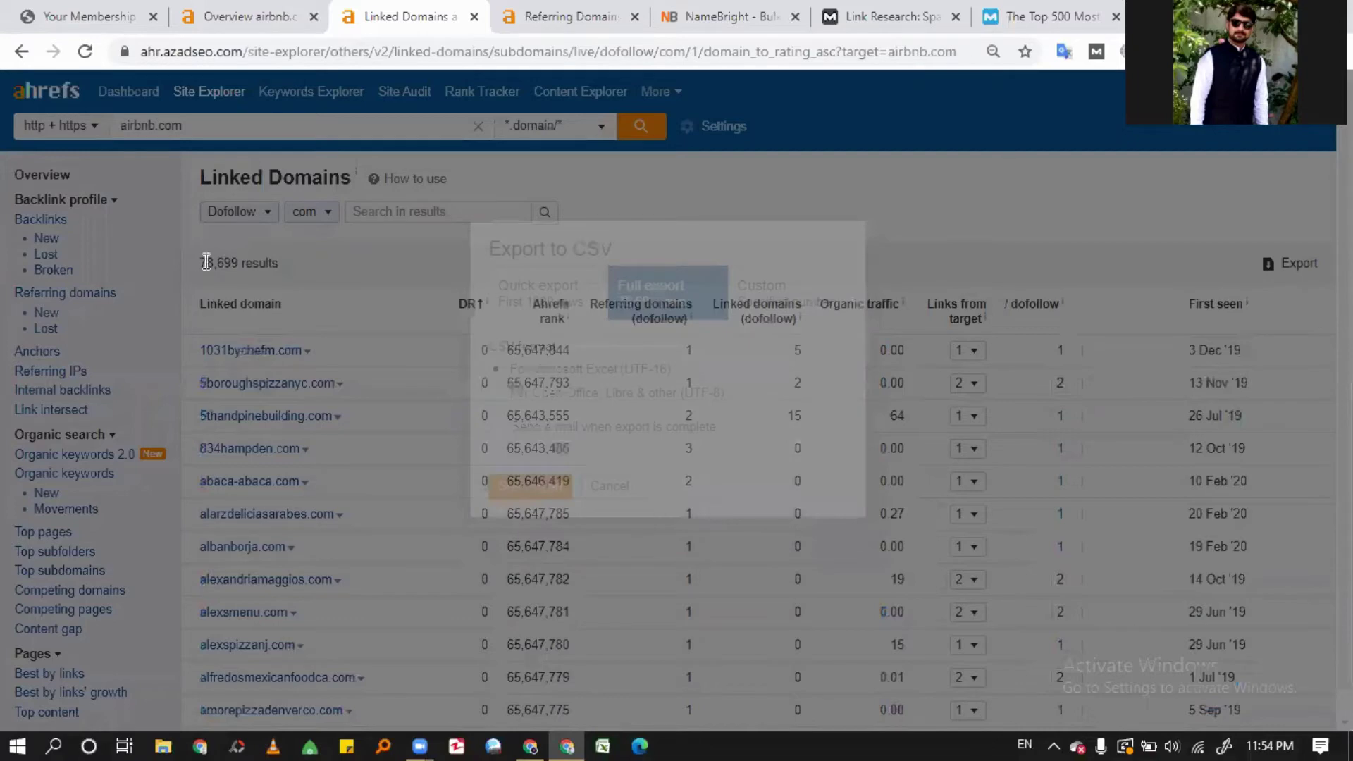
# - Switch to Excel, paste the copied rows into the blank sheet starting at A3, and copy the domain names from column A
pyautogui.scroll(-2, 341, 252)
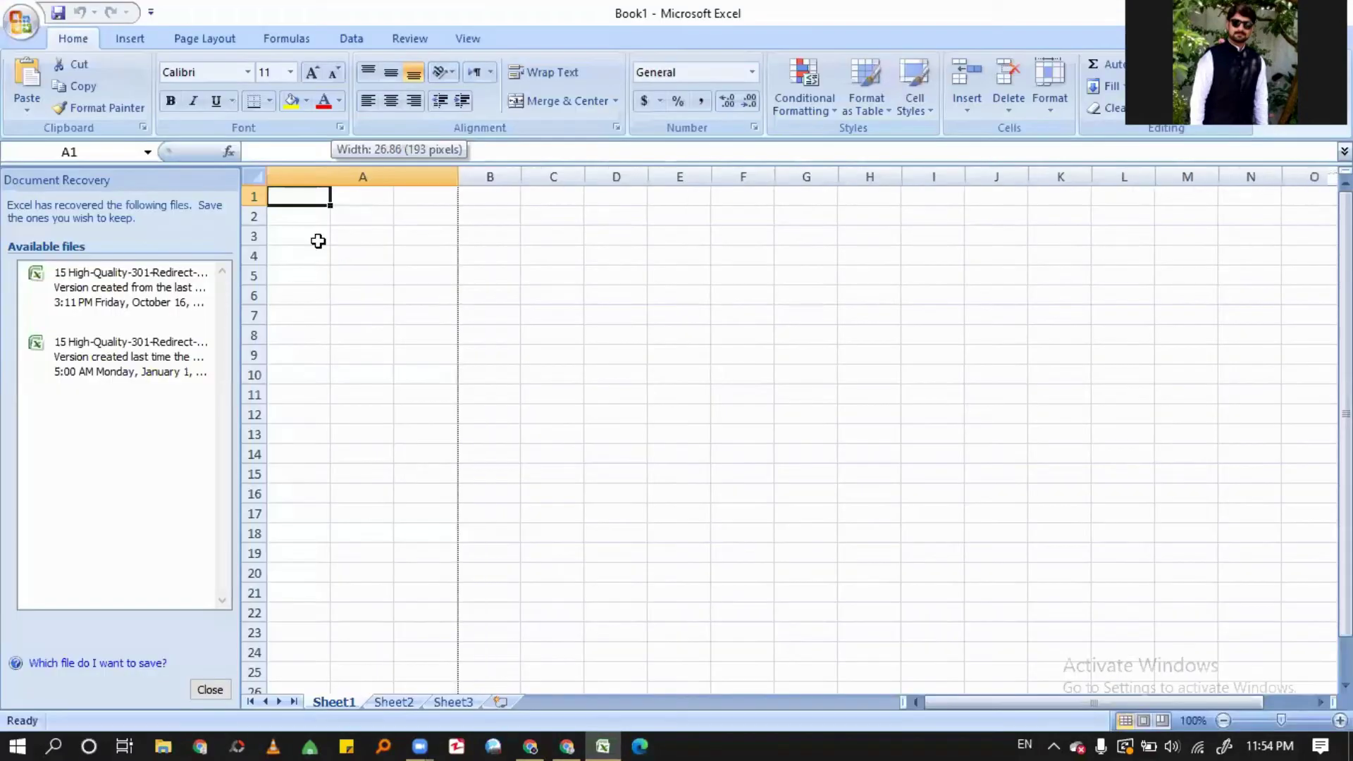
pyautogui.press('Return')
pyautogui.click(318, 239)
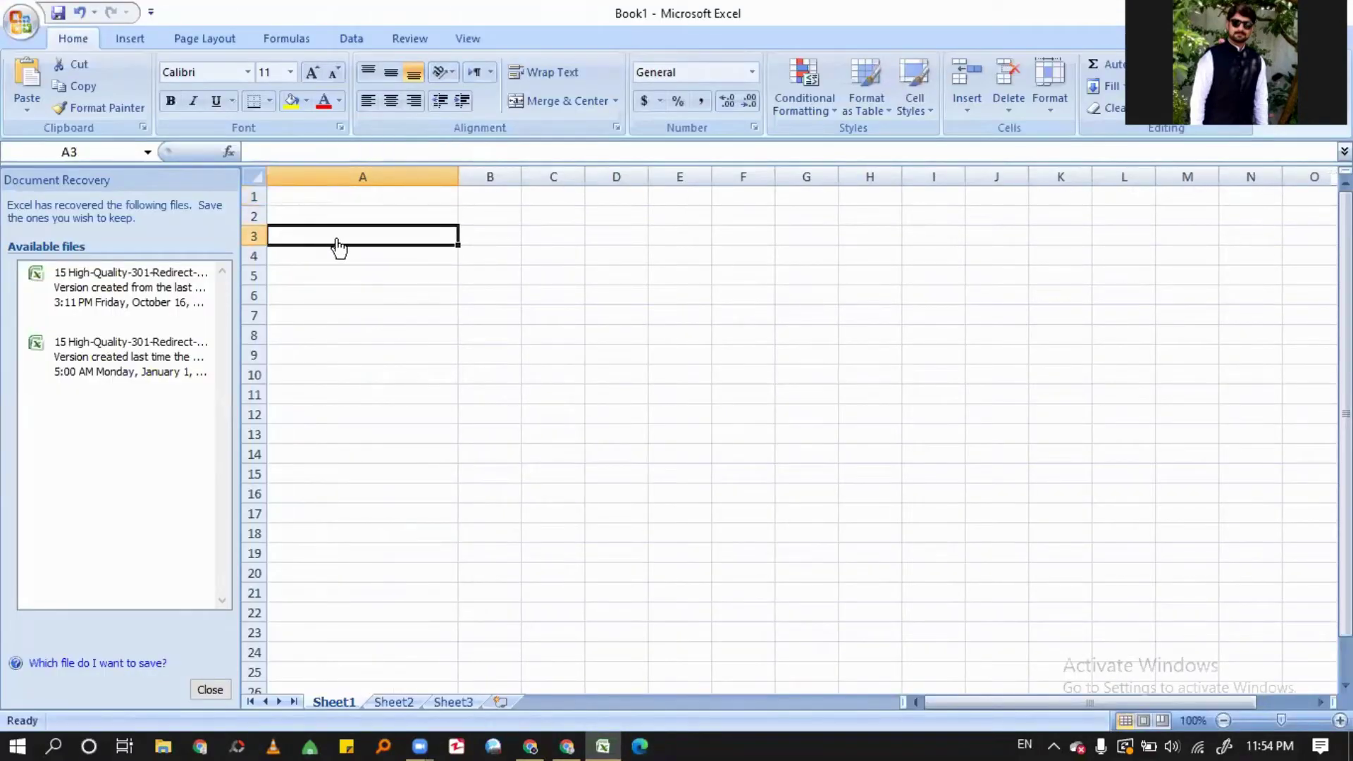
pyautogui.hotkey('ctrl', 'v')
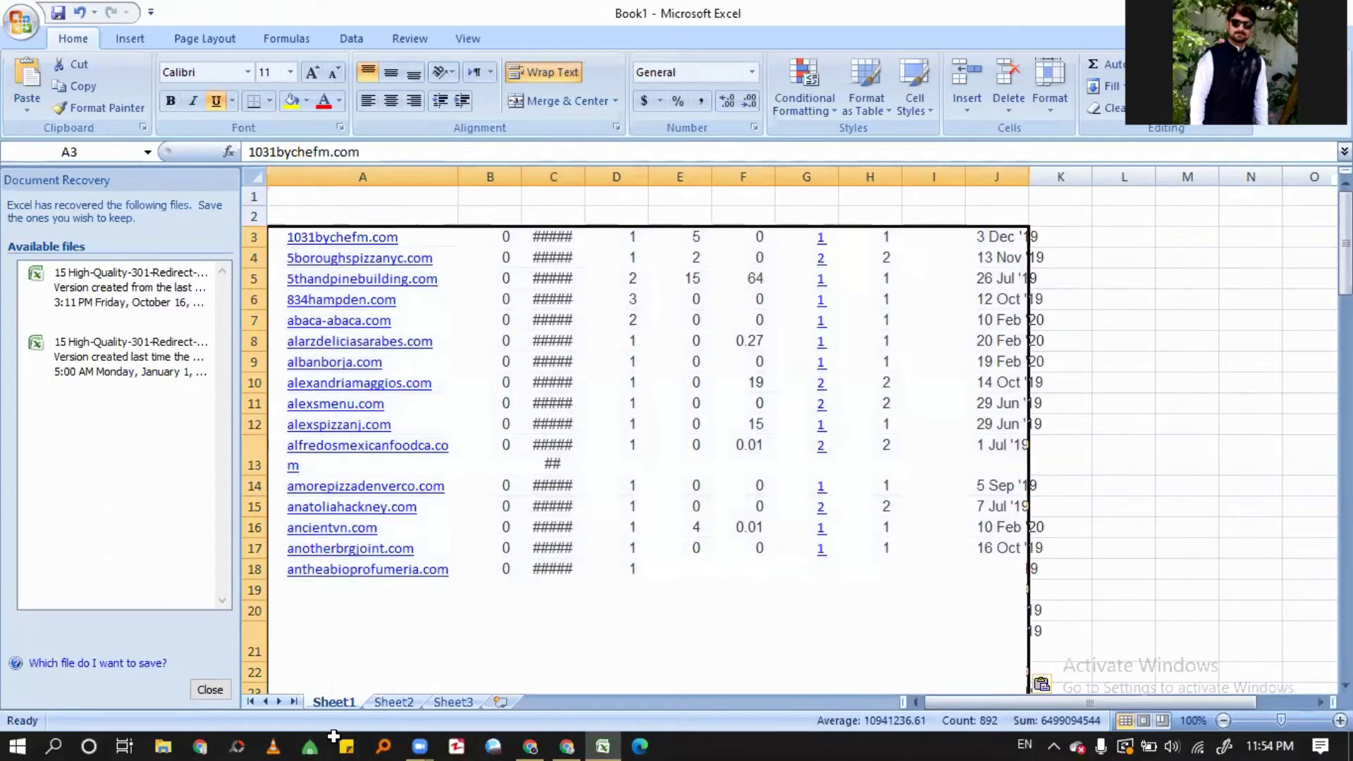
pyautogui.moveTo(333, 737); pyautogui.dragTo(354, 585)
pyautogui.hotkey('ctrl', 'c')
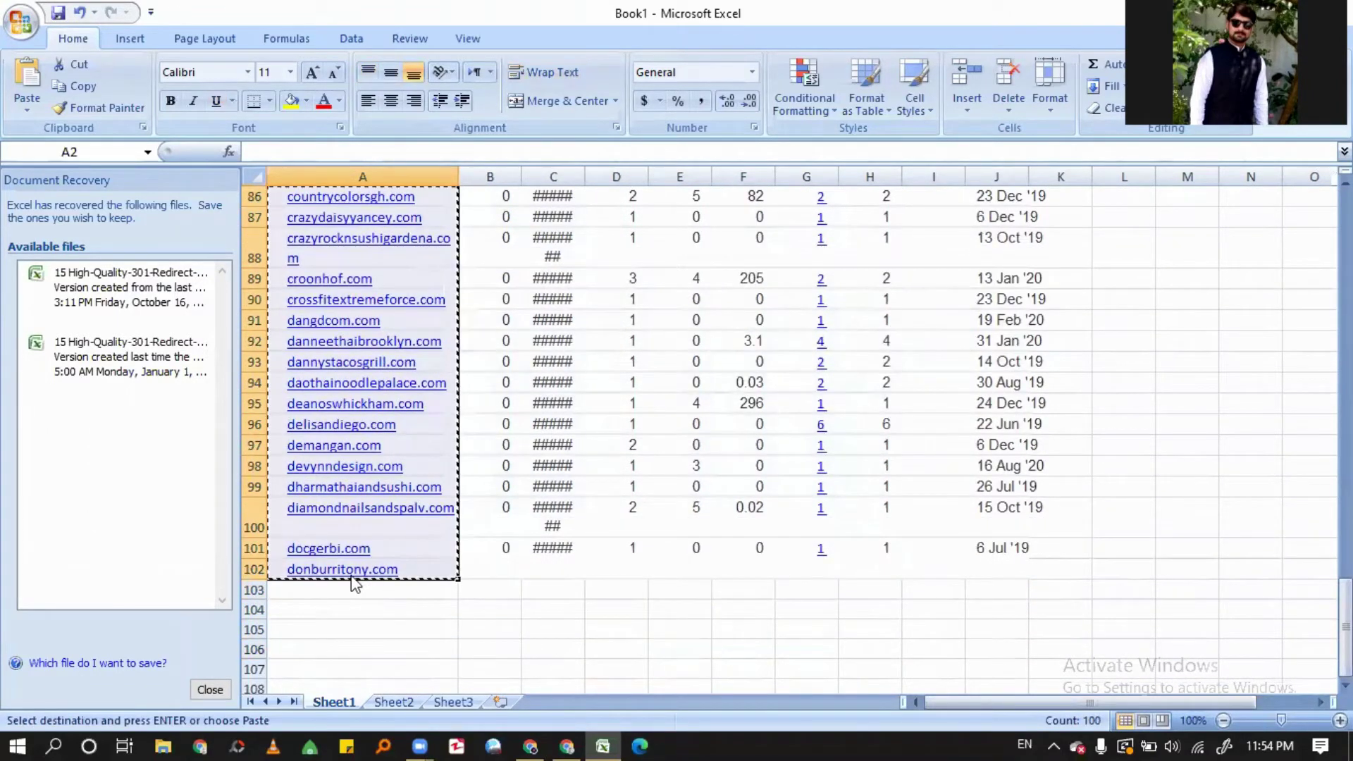
# - Switch to NameBright in the browser and run a bulk availability check on the copied domain list
pyautogui.hotkey('alt', 'Tab')
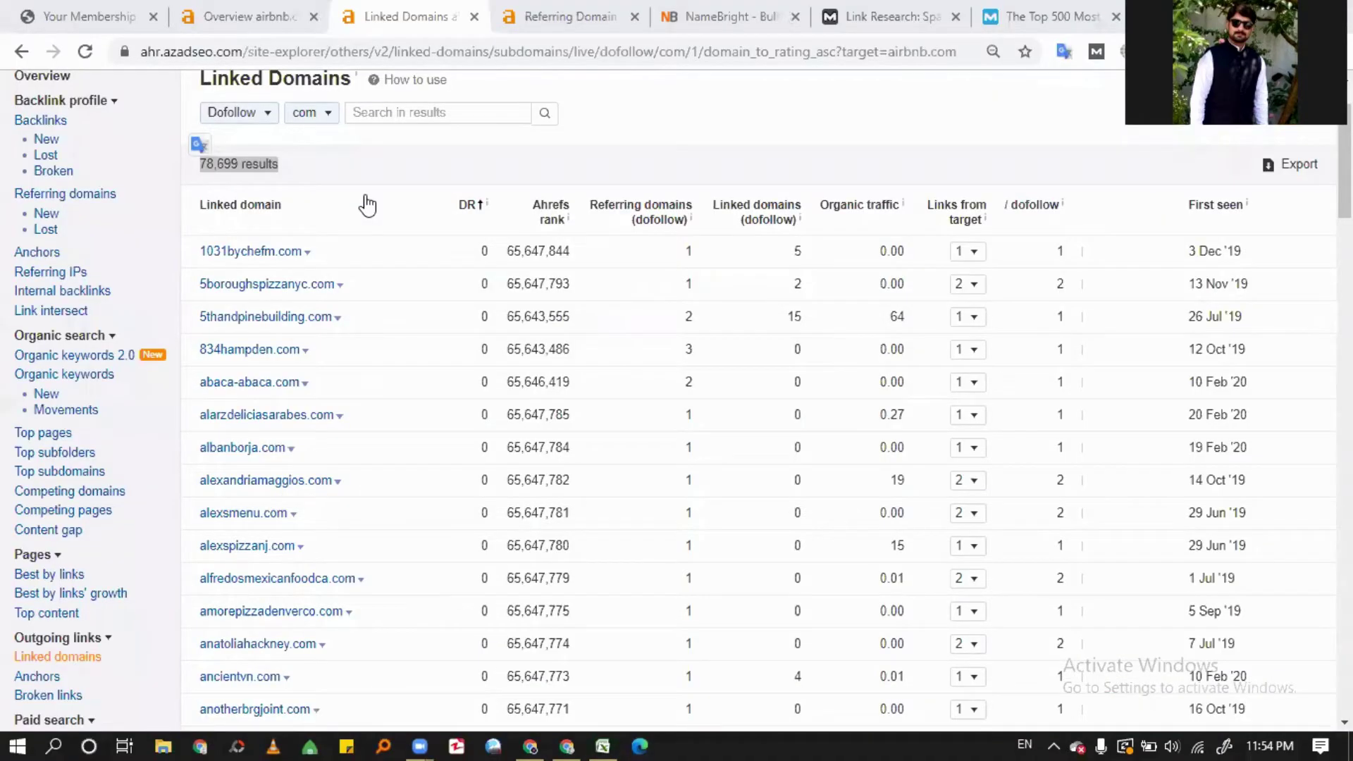
pyautogui.click(732, 17)
pyautogui.click(397, 201)
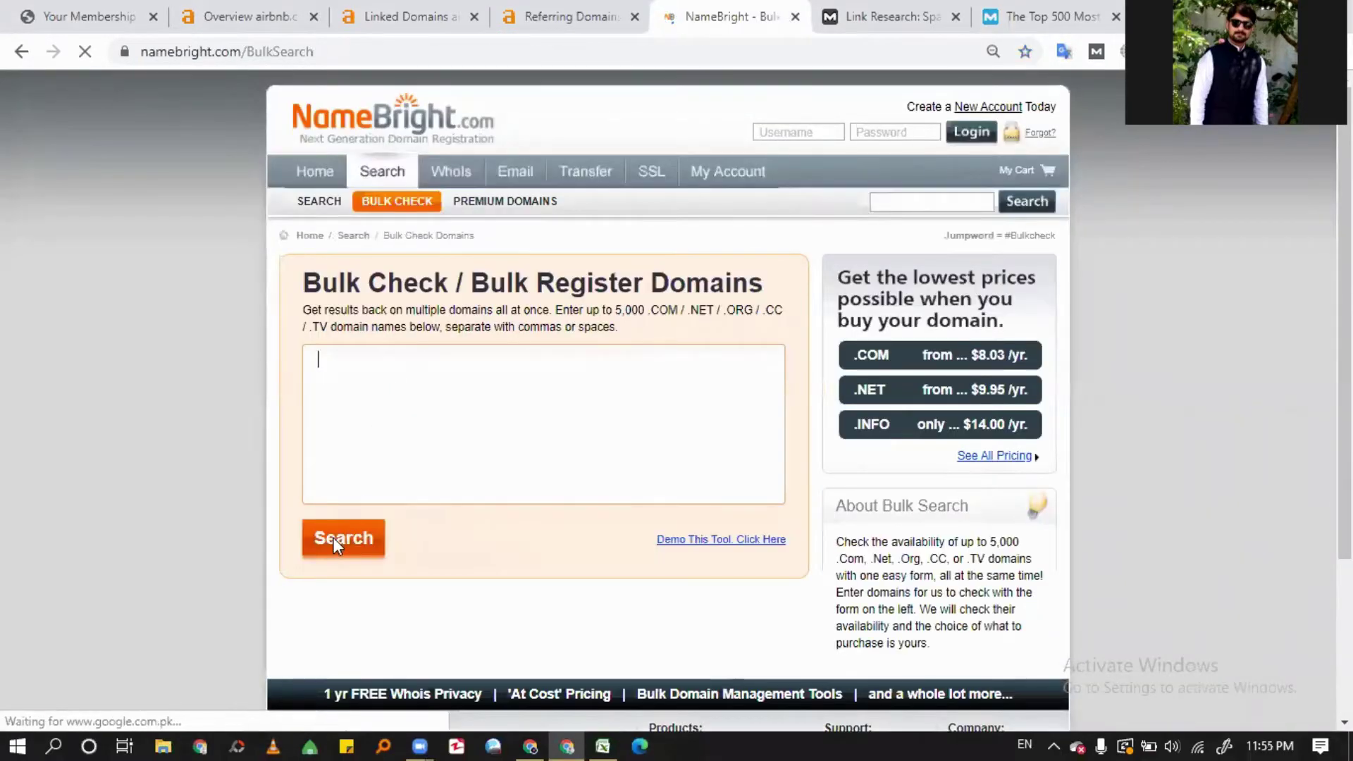
pyautogui.hotkey('ctrl', 'v')
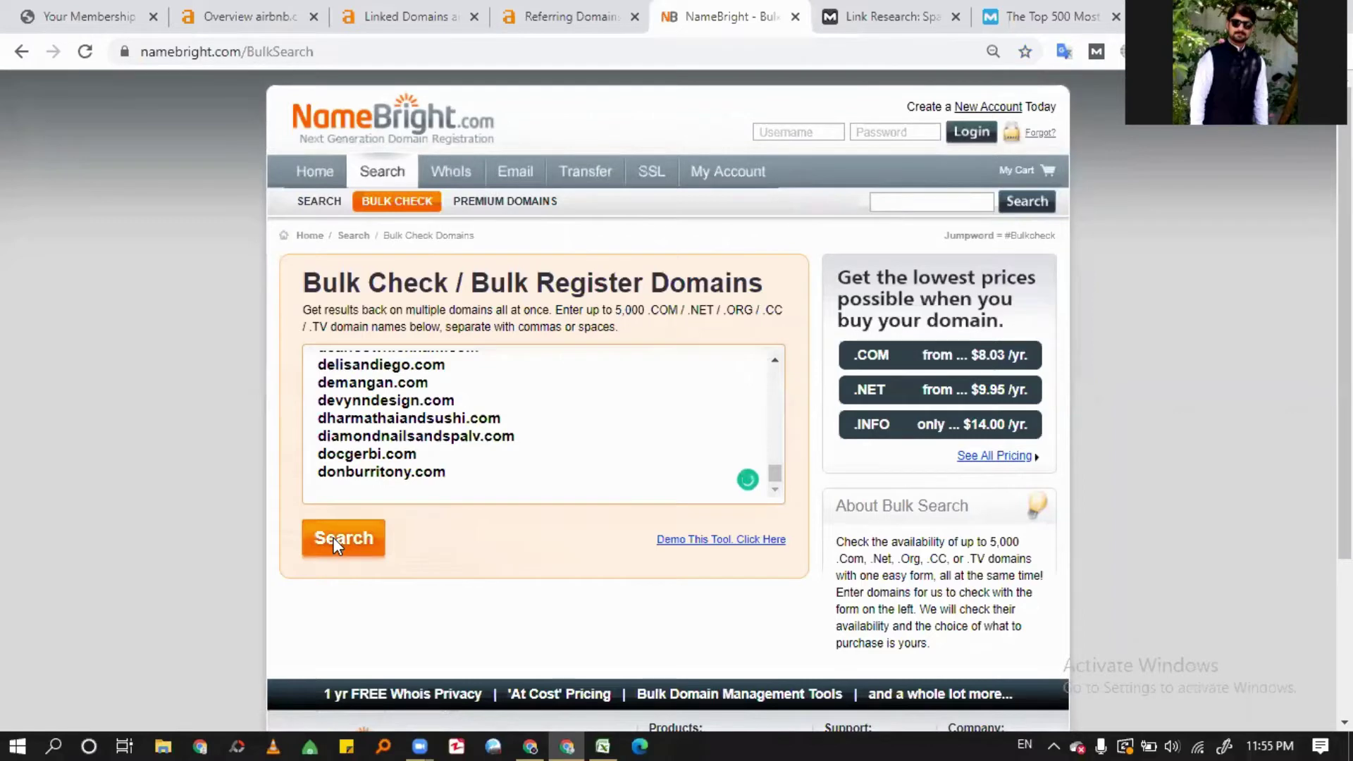
pyautogui.click(333, 537)
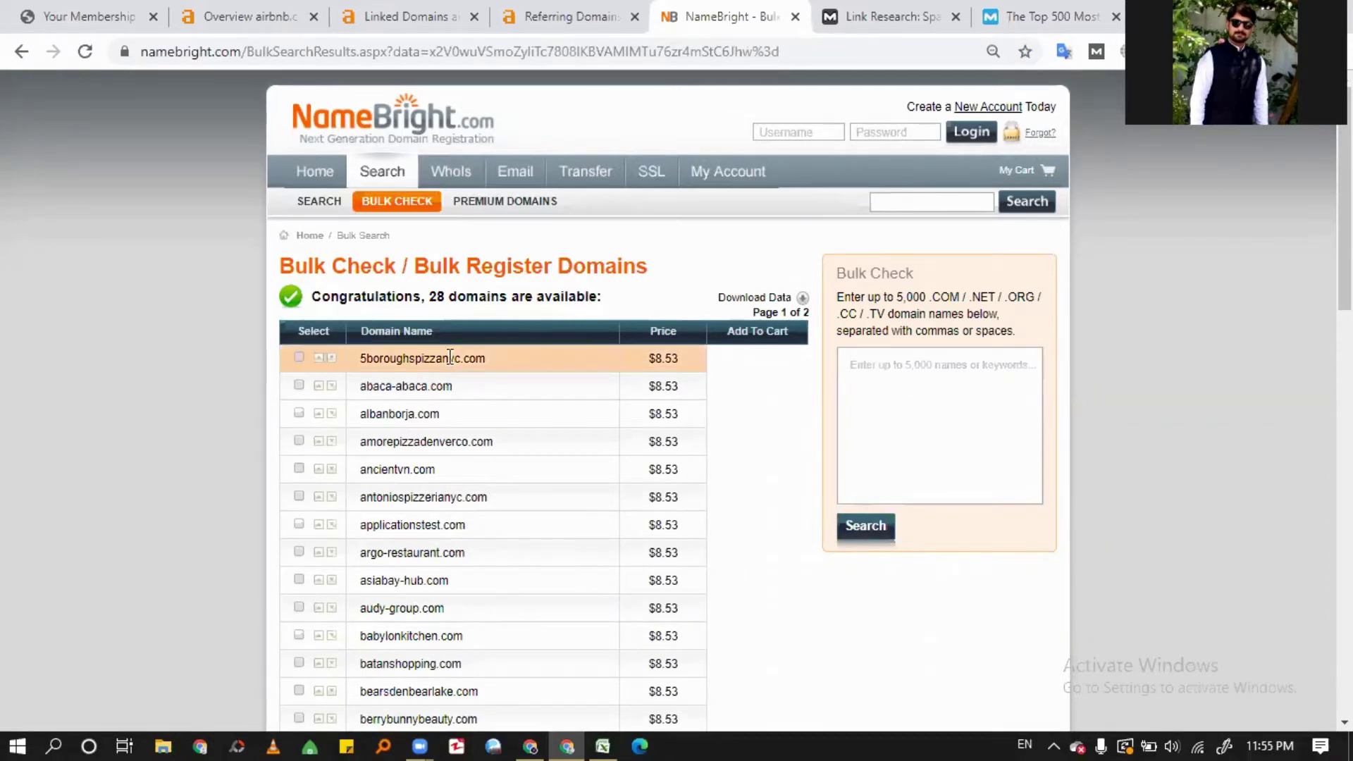
# - Review the bulk check results, comparing the available domains with those already registered
pyautogui.scroll(-3, 444, 371)
pyautogui.scroll(-3, 444, 362)
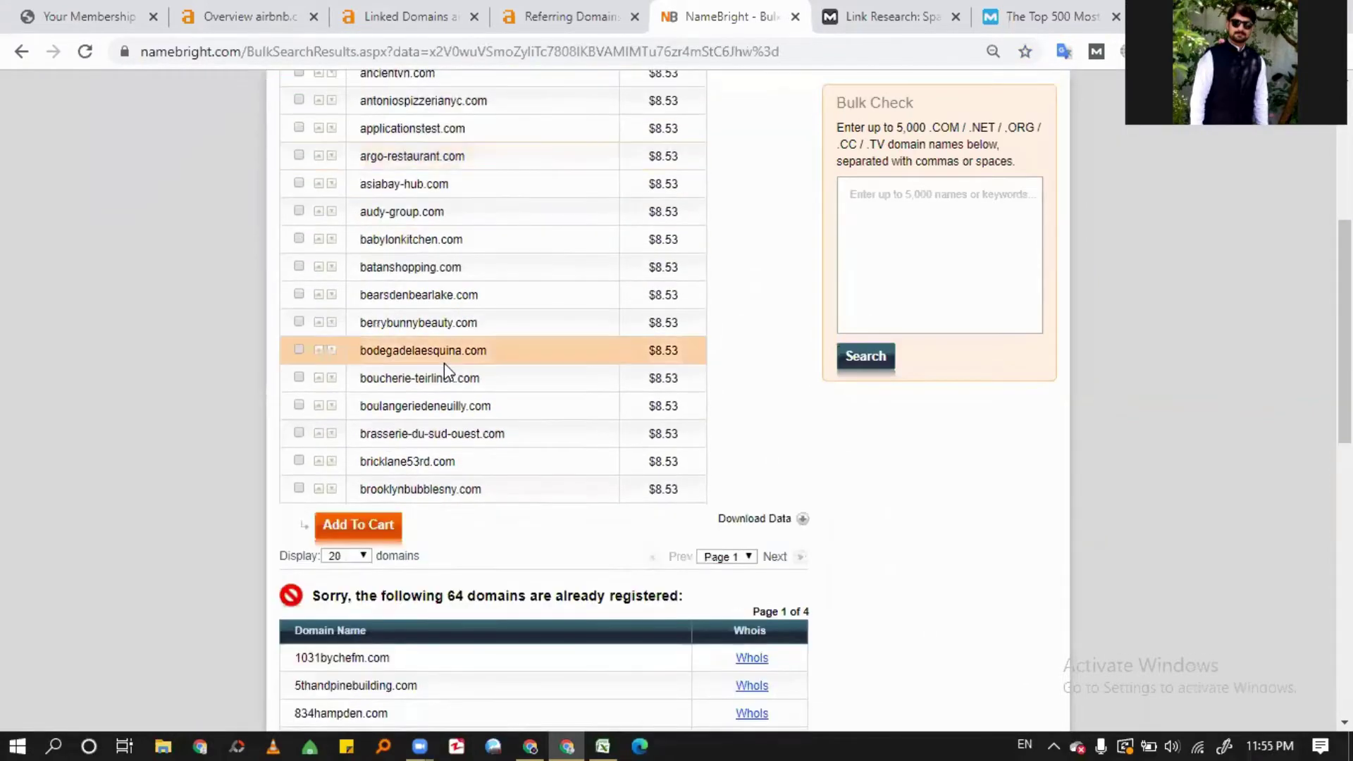
pyautogui.scroll(6, 444, 362)
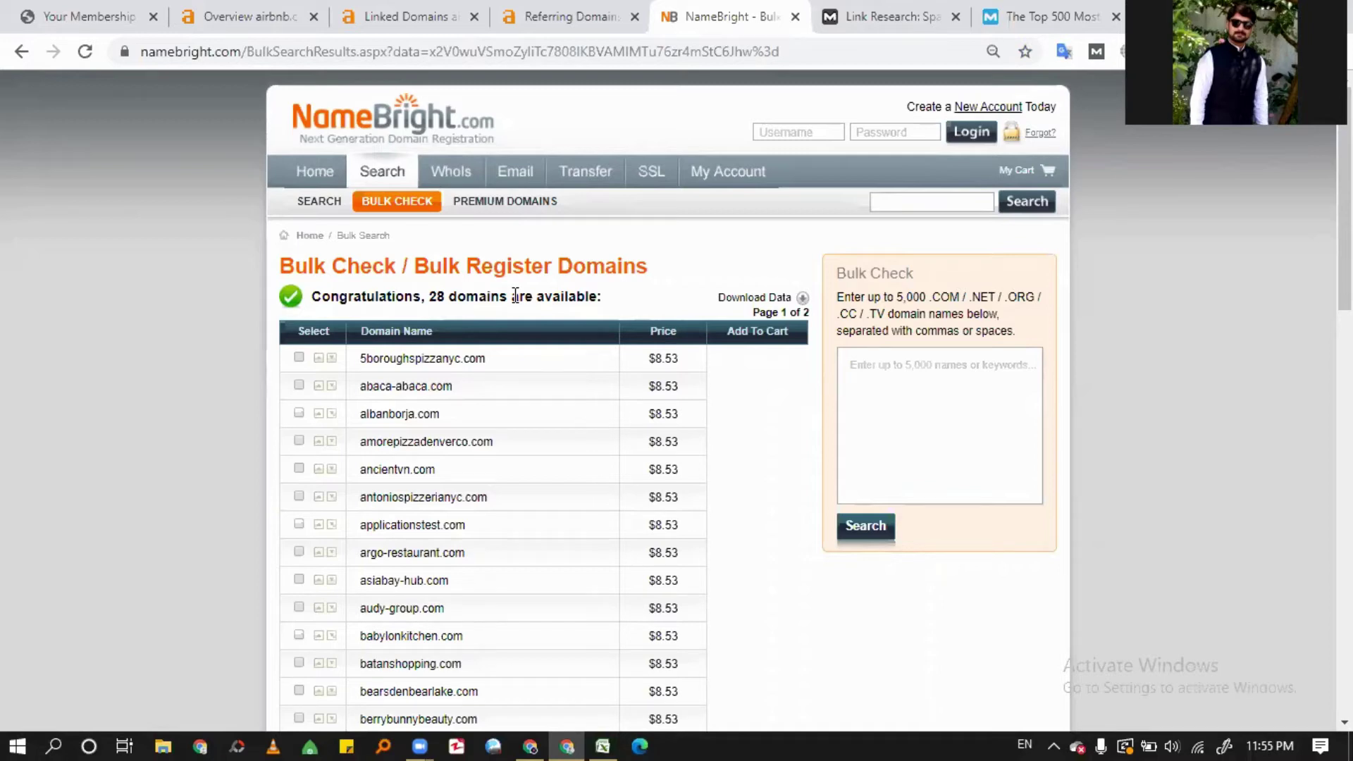
pyautogui.scroll(-3, 392, 356)
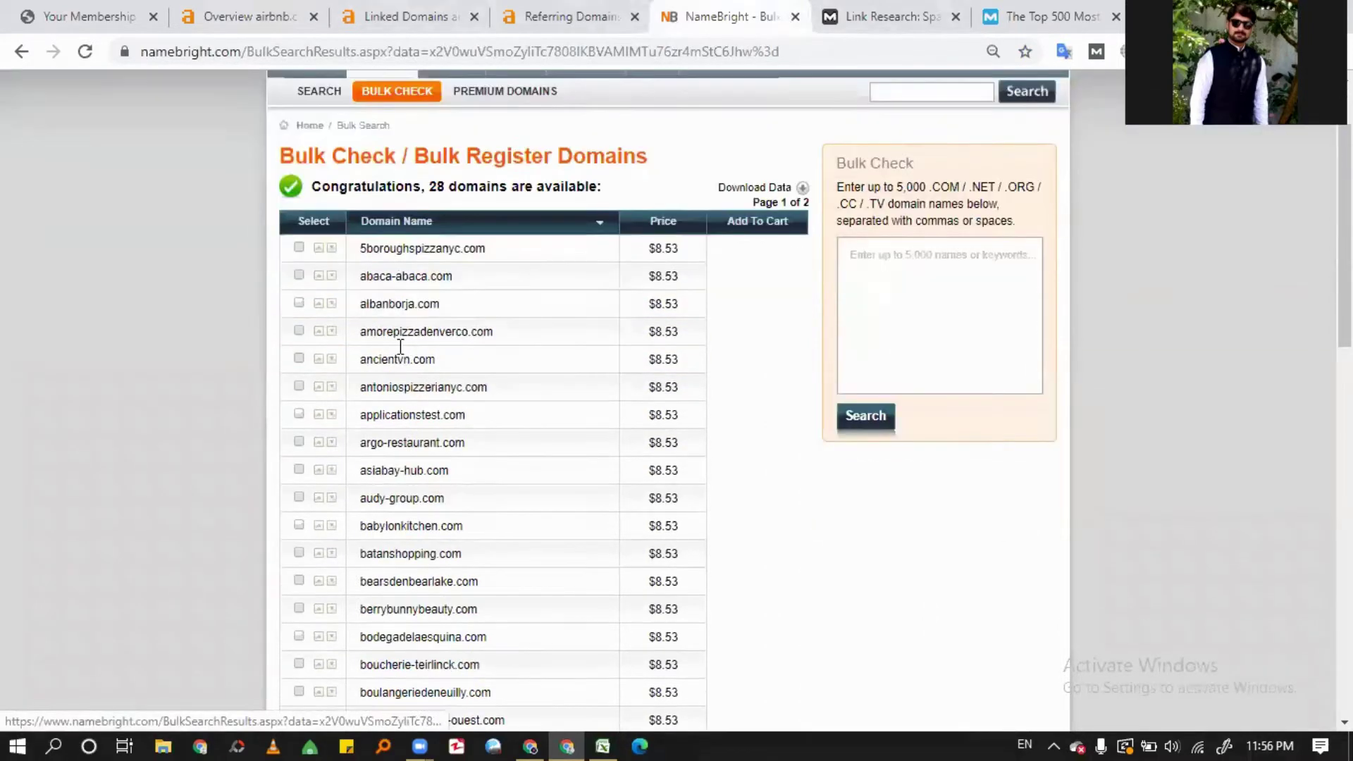
pyautogui.scroll(-3, 397, 382)
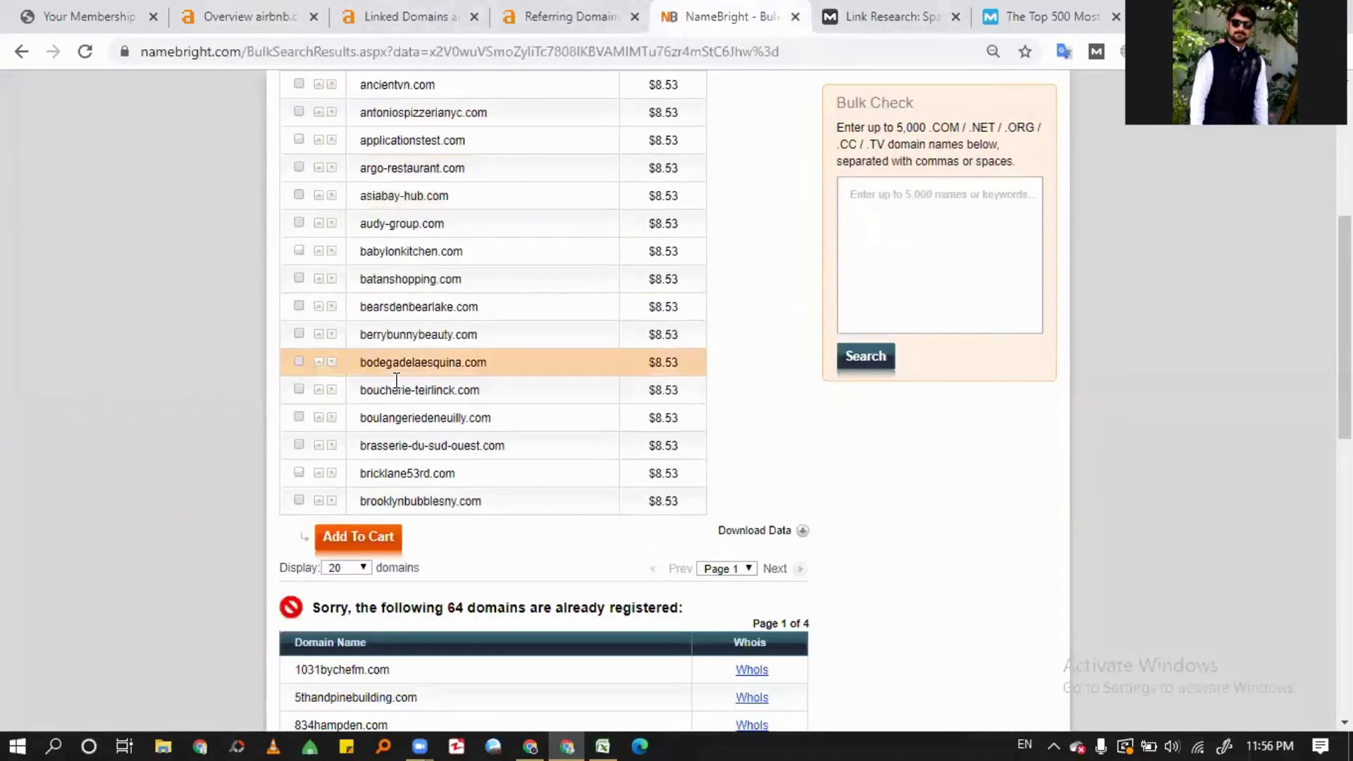
pyautogui.scroll(-3, 397, 382)
pyautogui.scroll(5, 415, 412)
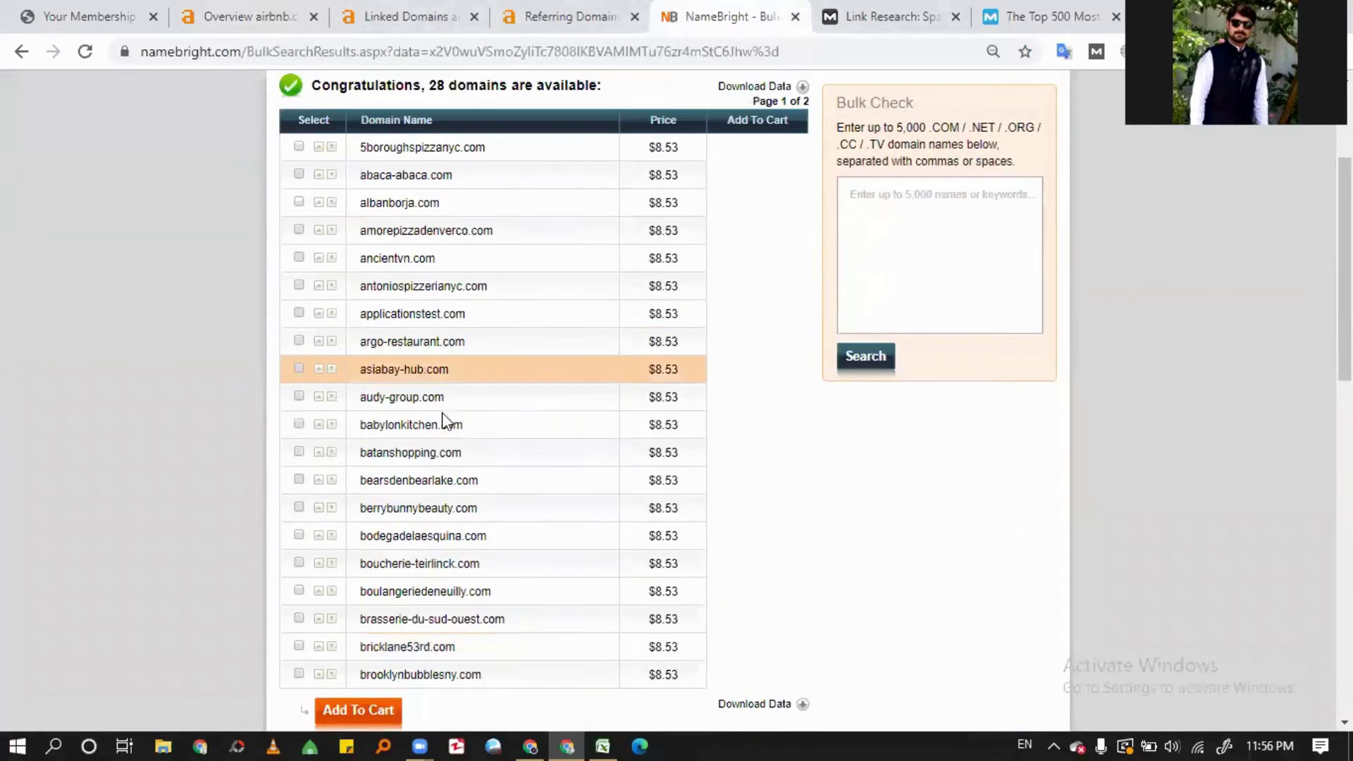
pyautogui.scroll(-1, 441, 412)
pyautogui.scroll(5, 442, 412)
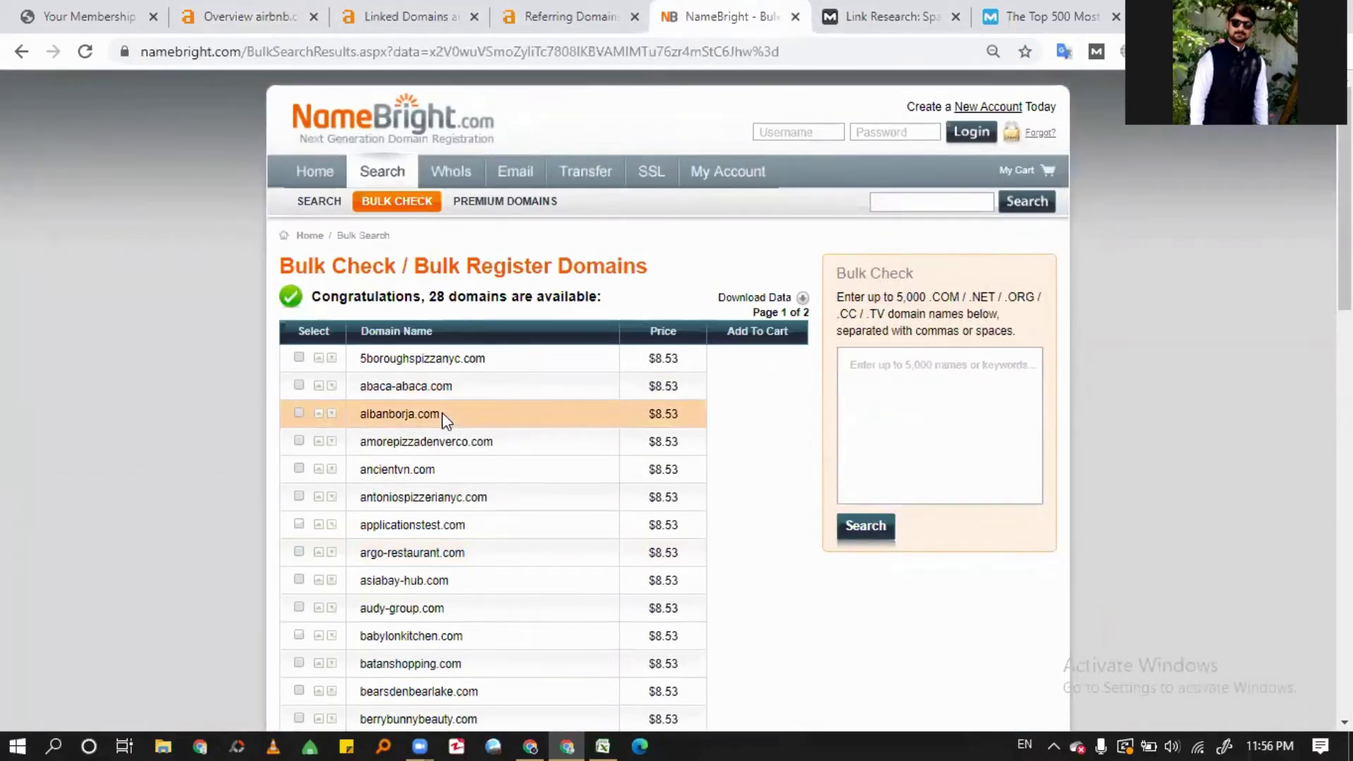
# - Copy albanborja.com from the available domains in NameBright and analyze its spam score in Moz as a root domain
pyautogui.moveTo(442, 412); pyautogui.dragTo(356, 411)
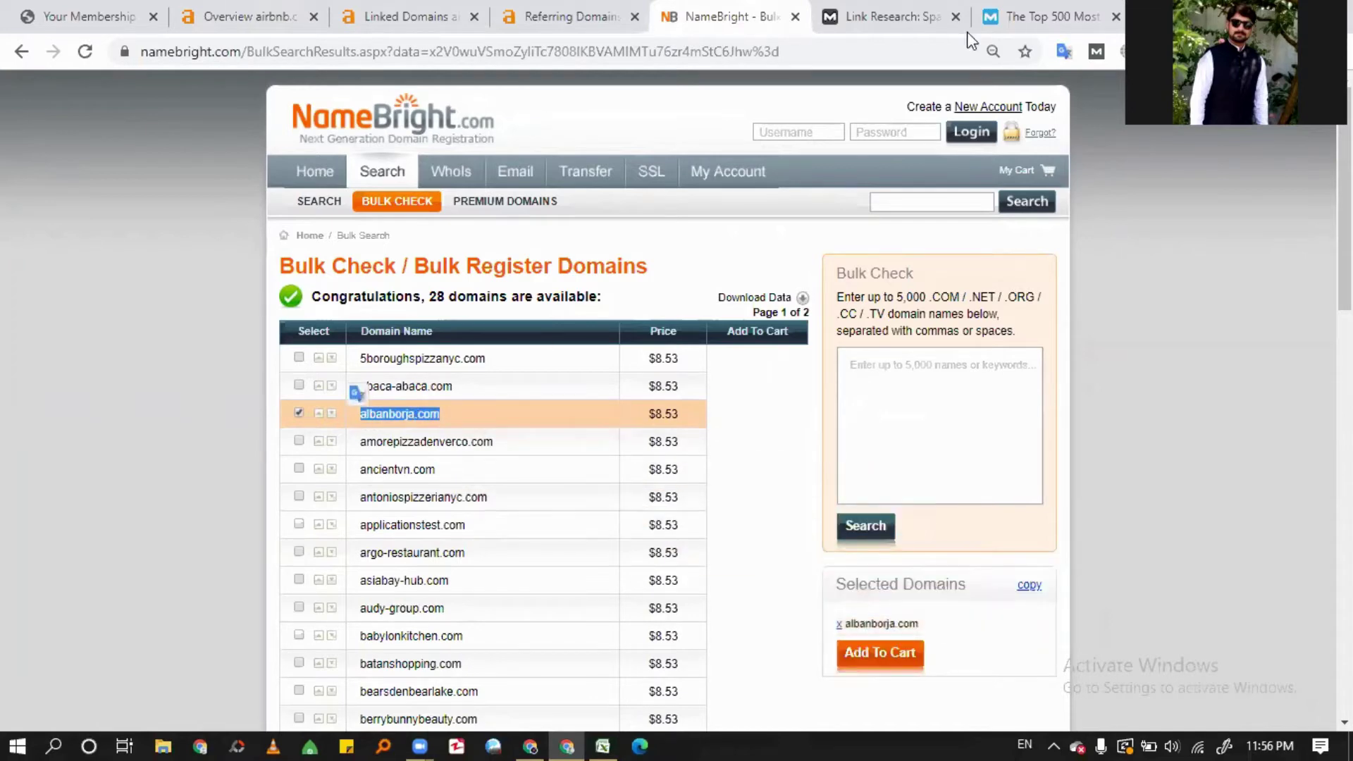
pyautogui.click(890, 14)
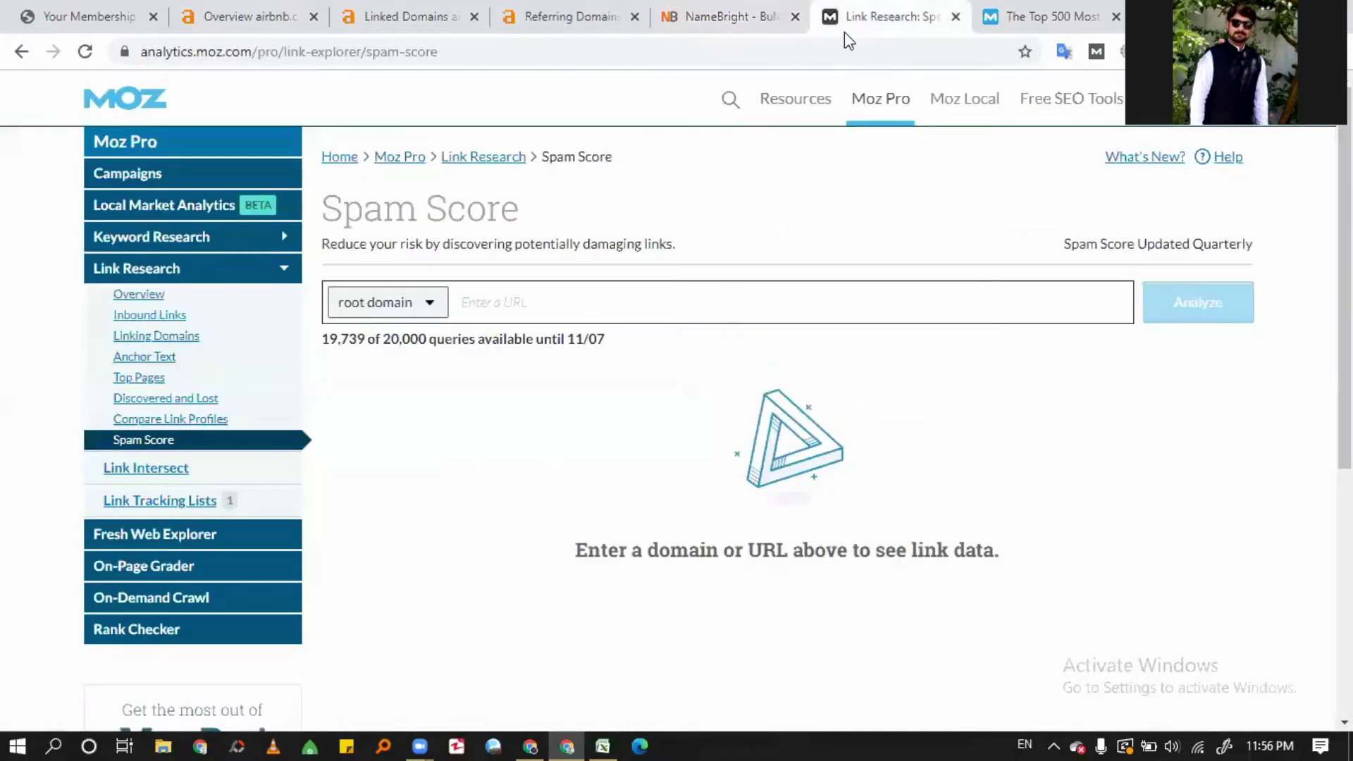
pyautogui.click(589, 310)
pyautogui.hotkey('ctrl', 'v')
pyautogui.click(1214, 313)
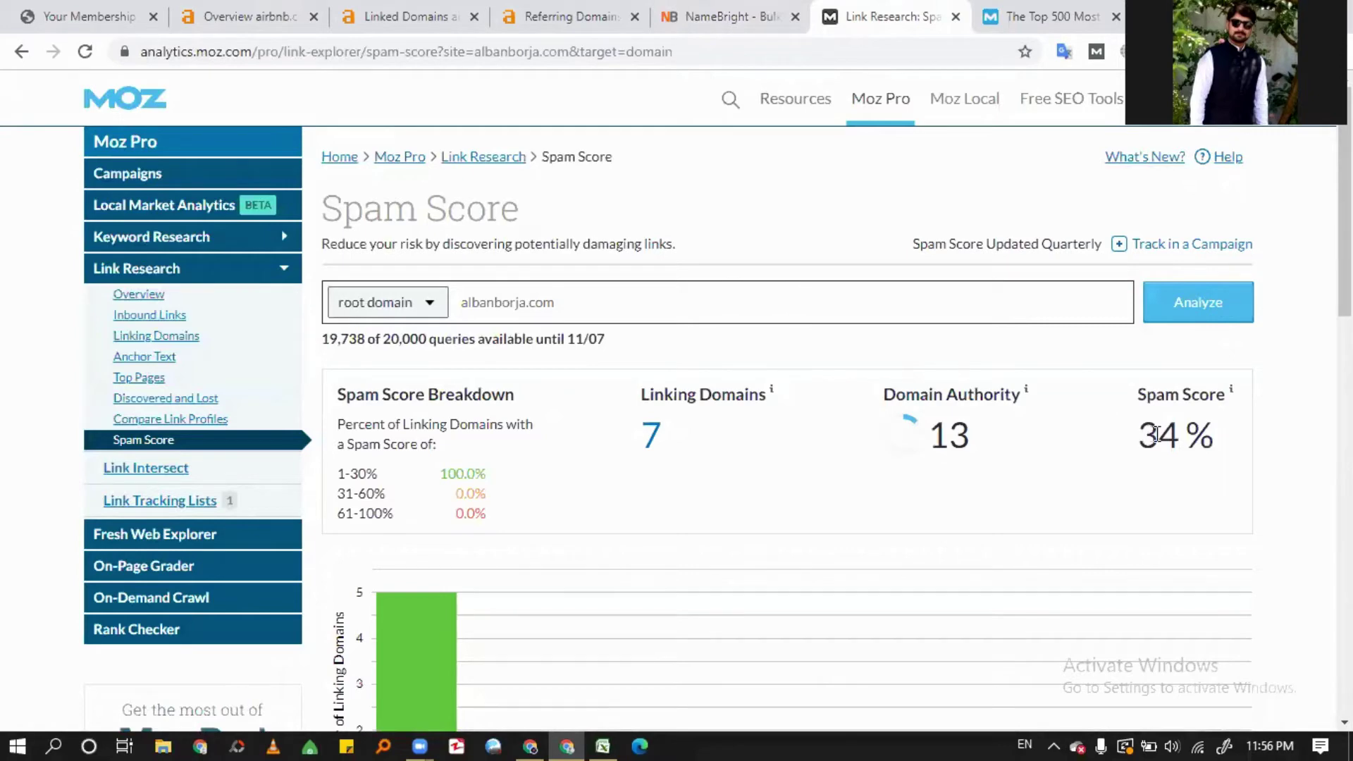
pyautogui.moveTo(1159, 435)
pyautogui.mouseDown()
pyautogui.moveTo(1178, 434)
pyautogui.moveTo(1152, 434)
pyautogui.mouseUp()
pyautogui.click(1100, 377)
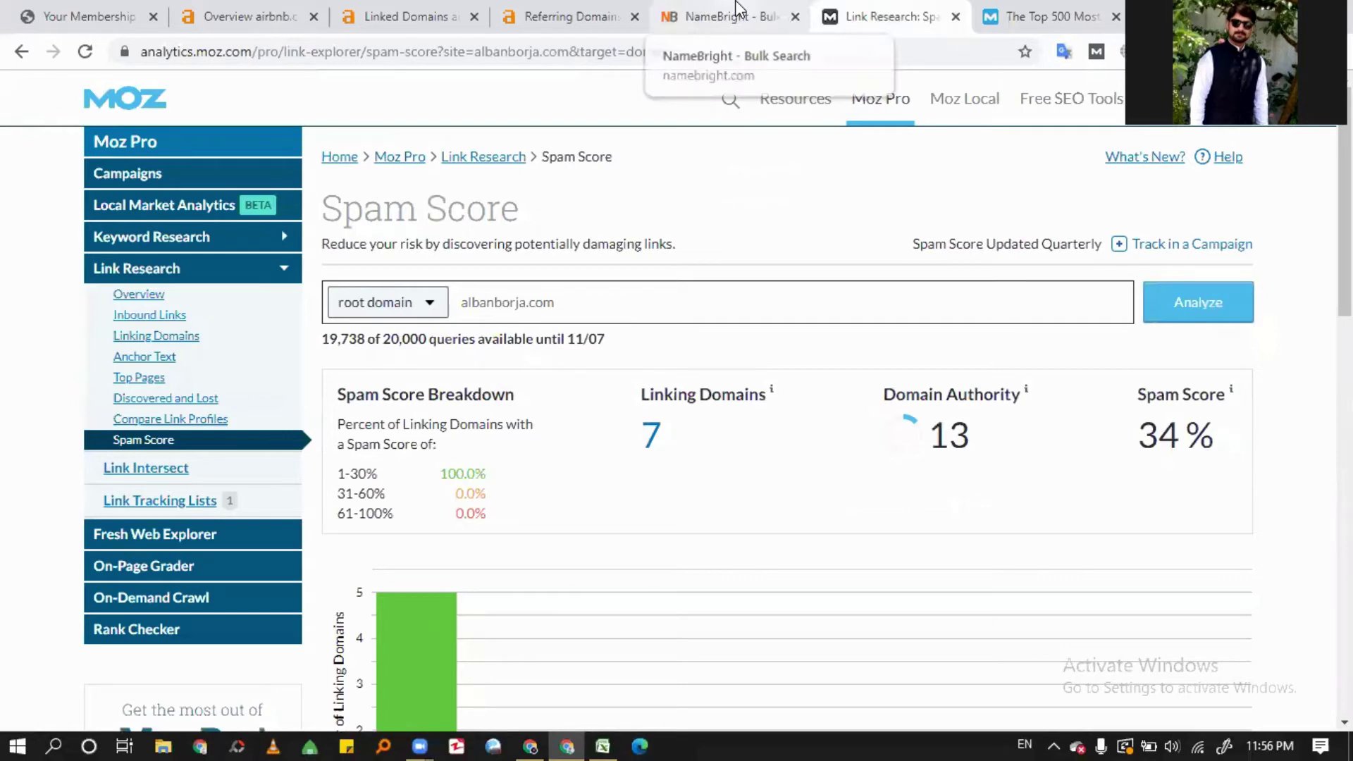
# - Copy ancientvn.com from the NameBright results and analyze its spam score in Moz in place of the previous domain
pyautogui.click(737, 10)
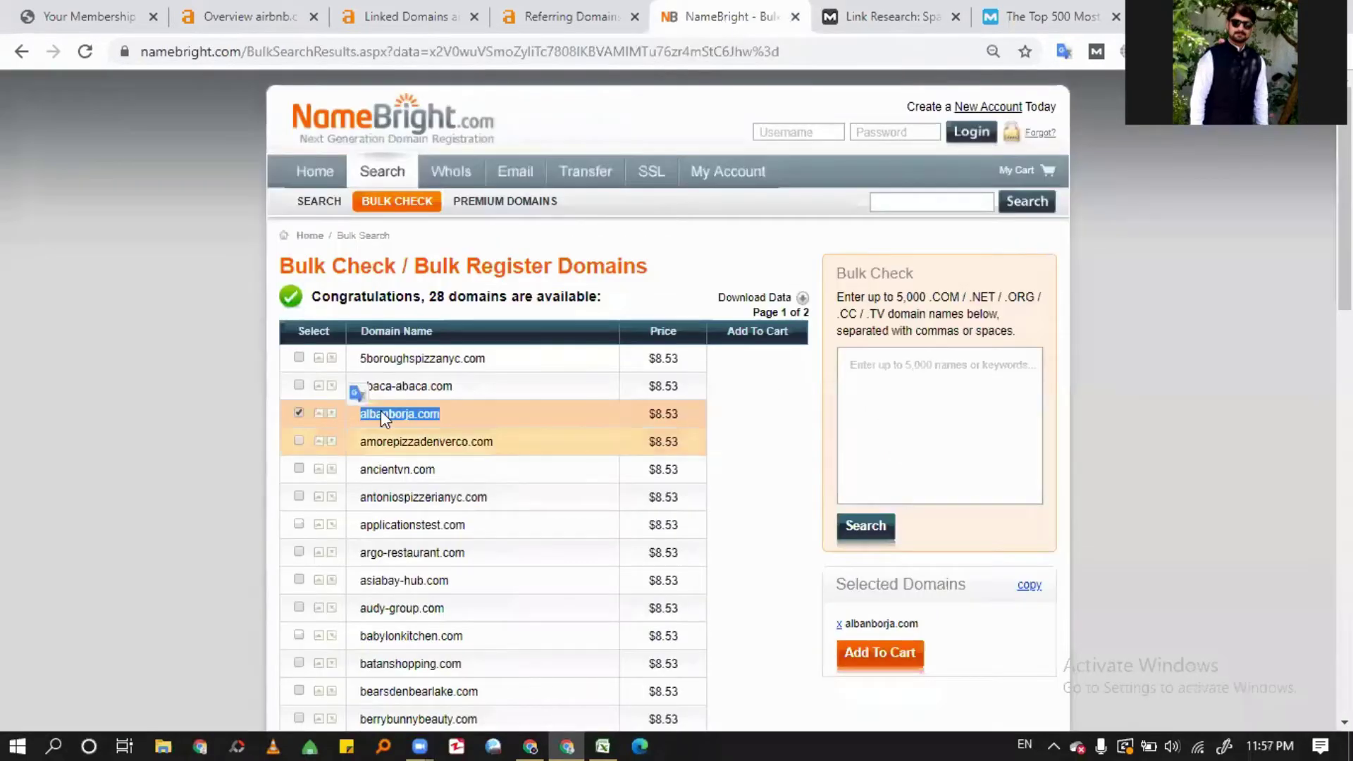
pyautogui.doubleClick(385, 470)
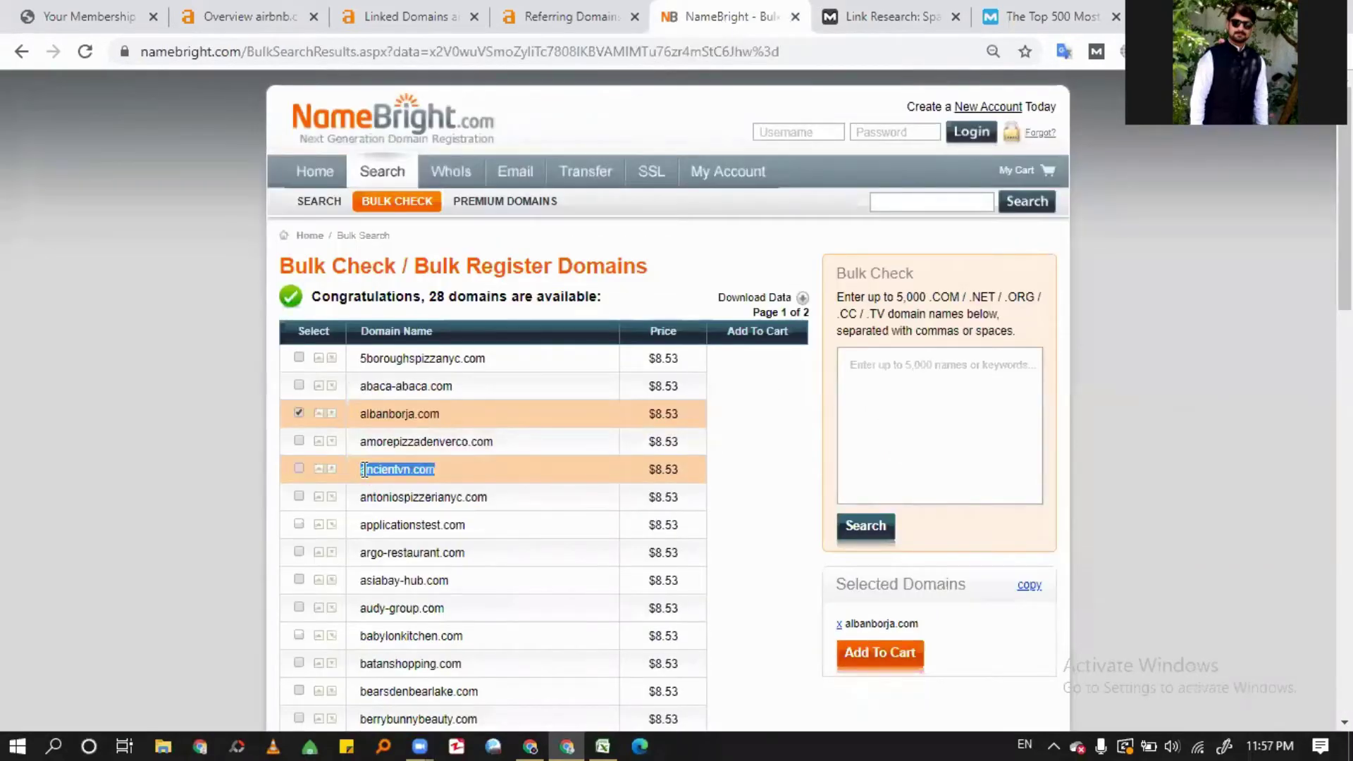
pyautogui.click(923, 12)
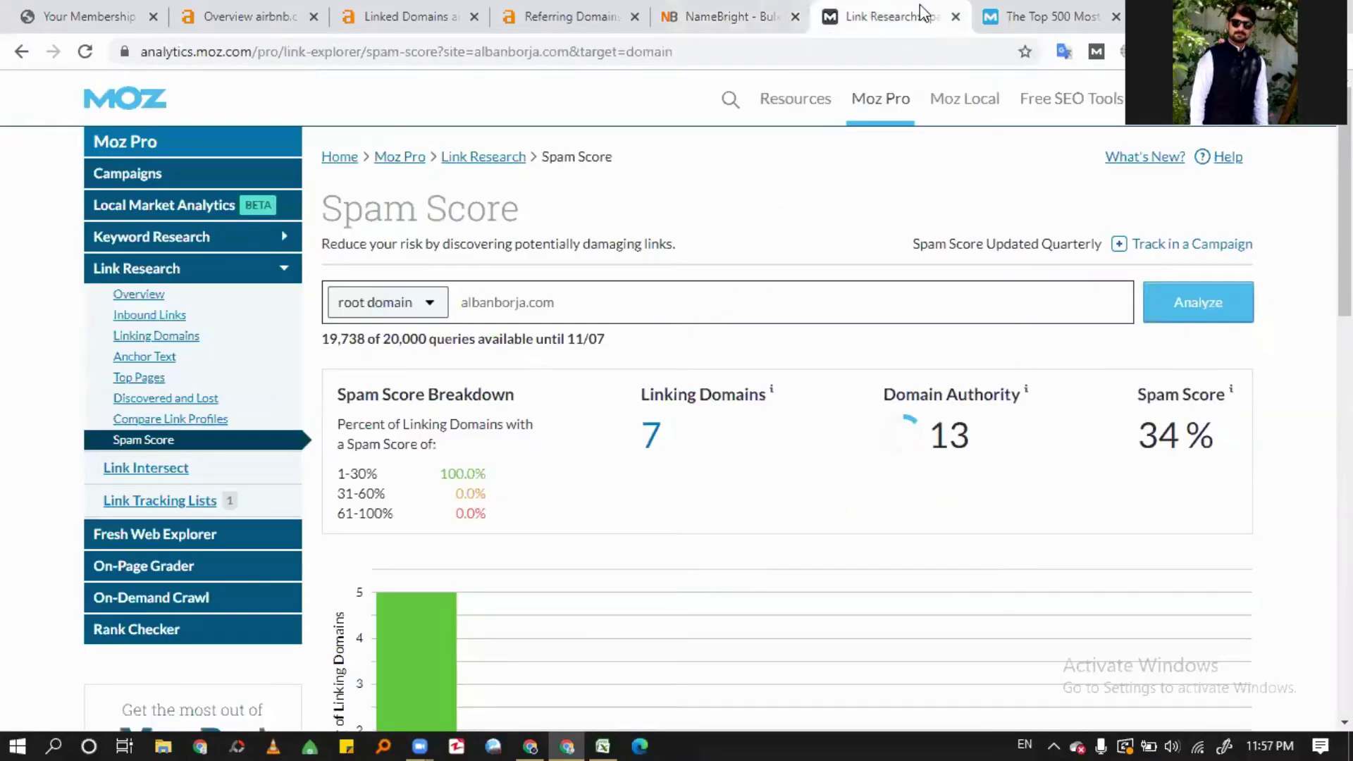
pyautogui.click(652, 310)
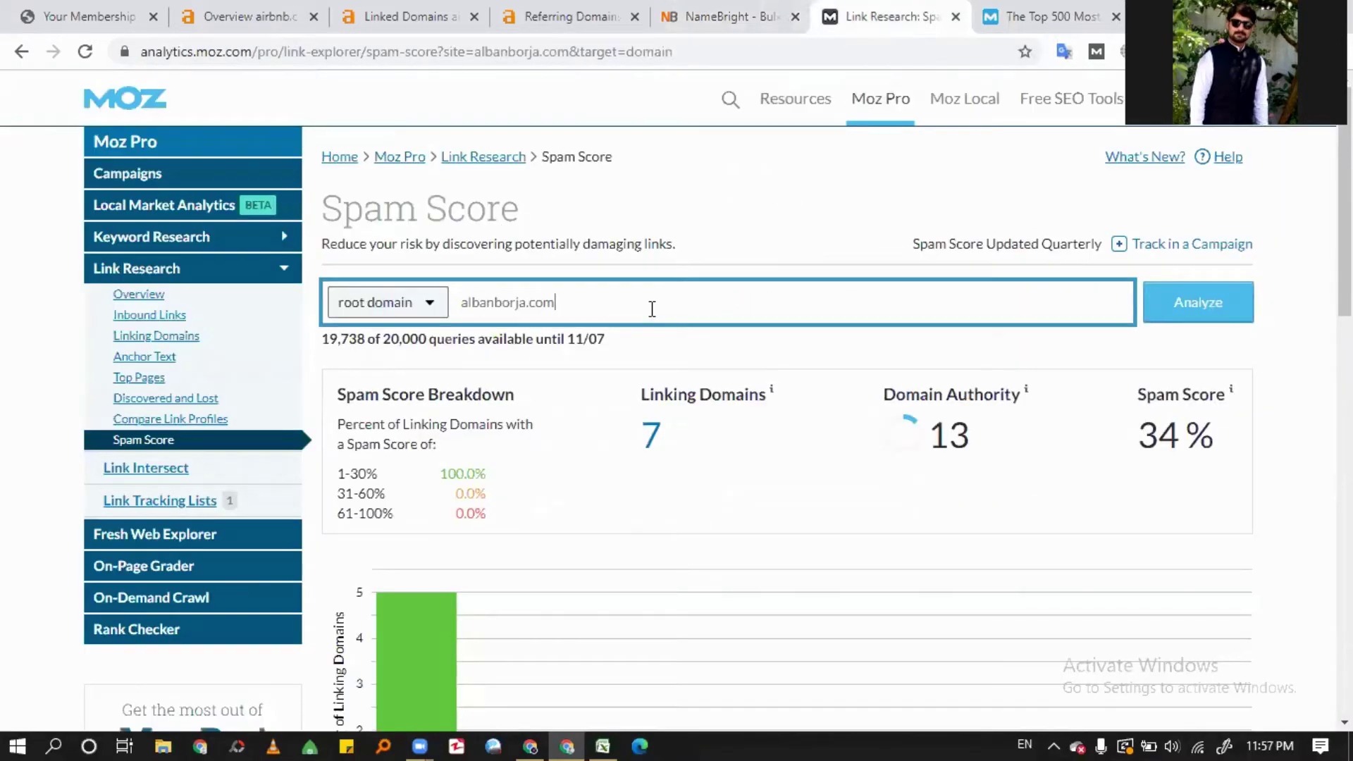
pyautogui.hotkey('ctrl', 'a')
pyautogui.hotkey('ctrl', 'v')
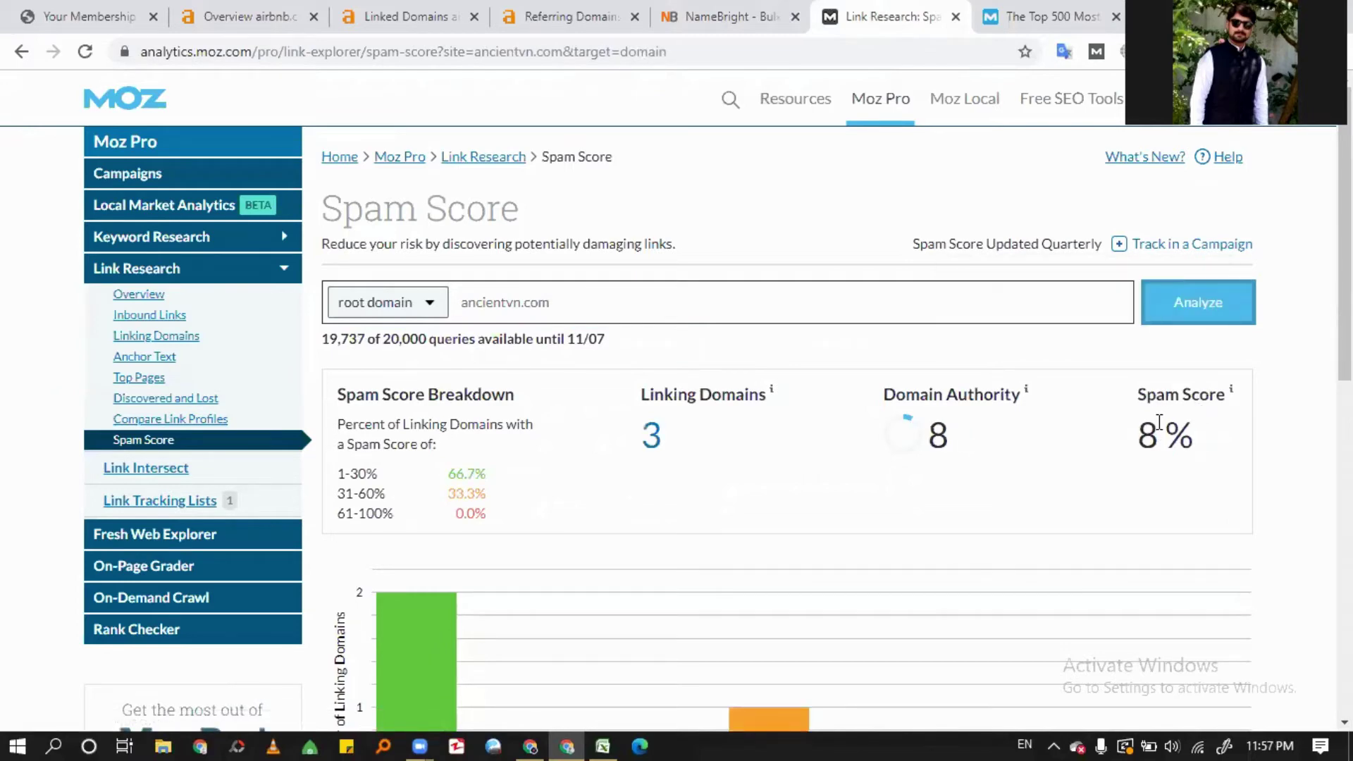
# - Copy abaca-abaca.com from the NameBright results and run the Moz Spam Score analysis on it
pyautogui.click(694, 18)
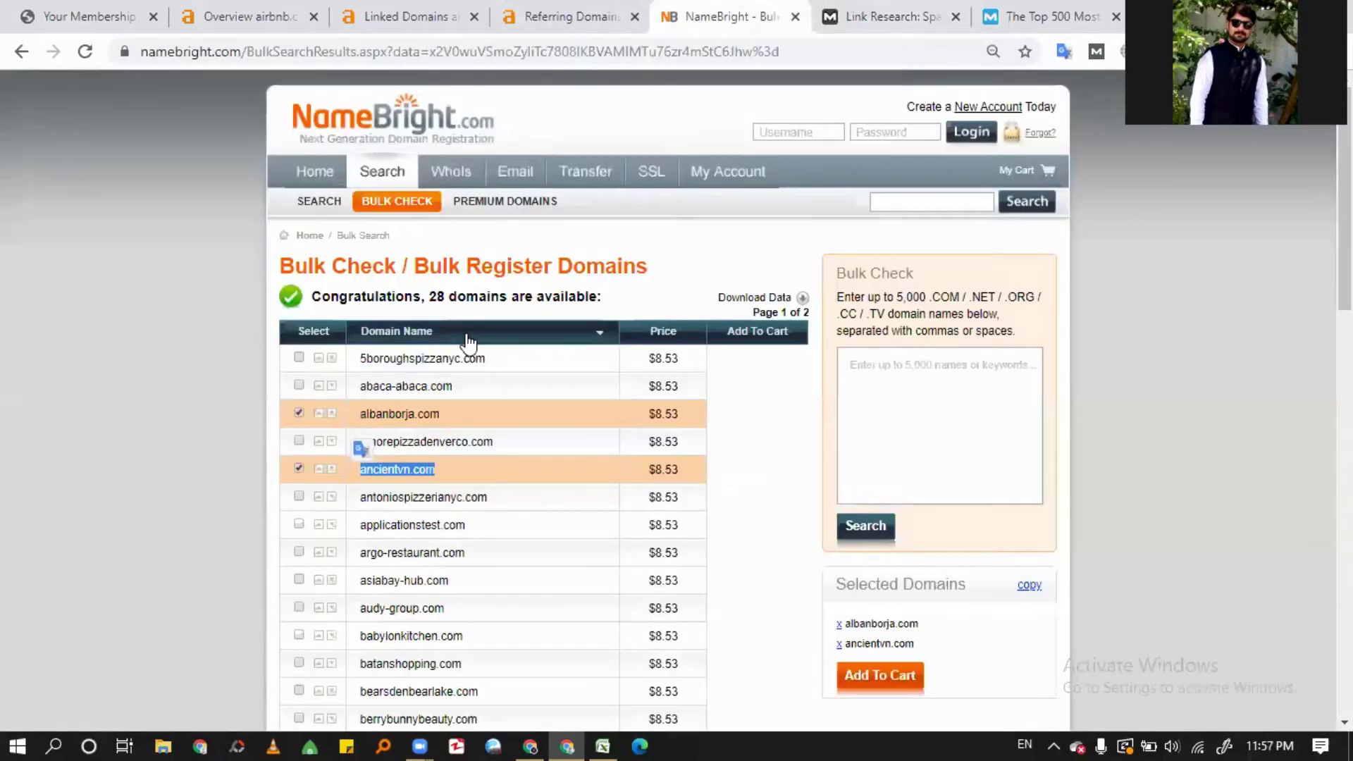
pyautogui.doubleClick(406, 386)
pyautogui.hotkey('ctrl', 'c')
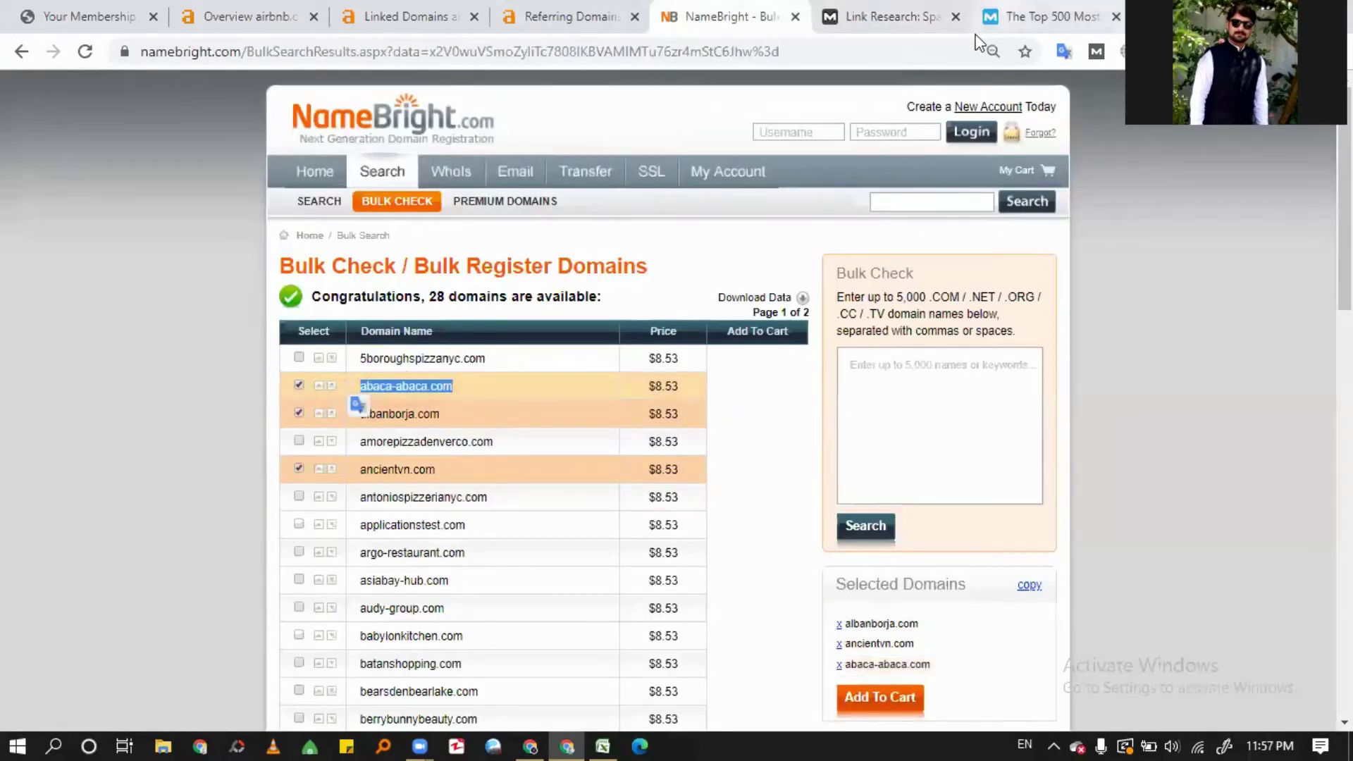
pyautogui.click(987, 20)
pyautogui.click(820, 21)
pyautogui.doubleClick(593, 300)
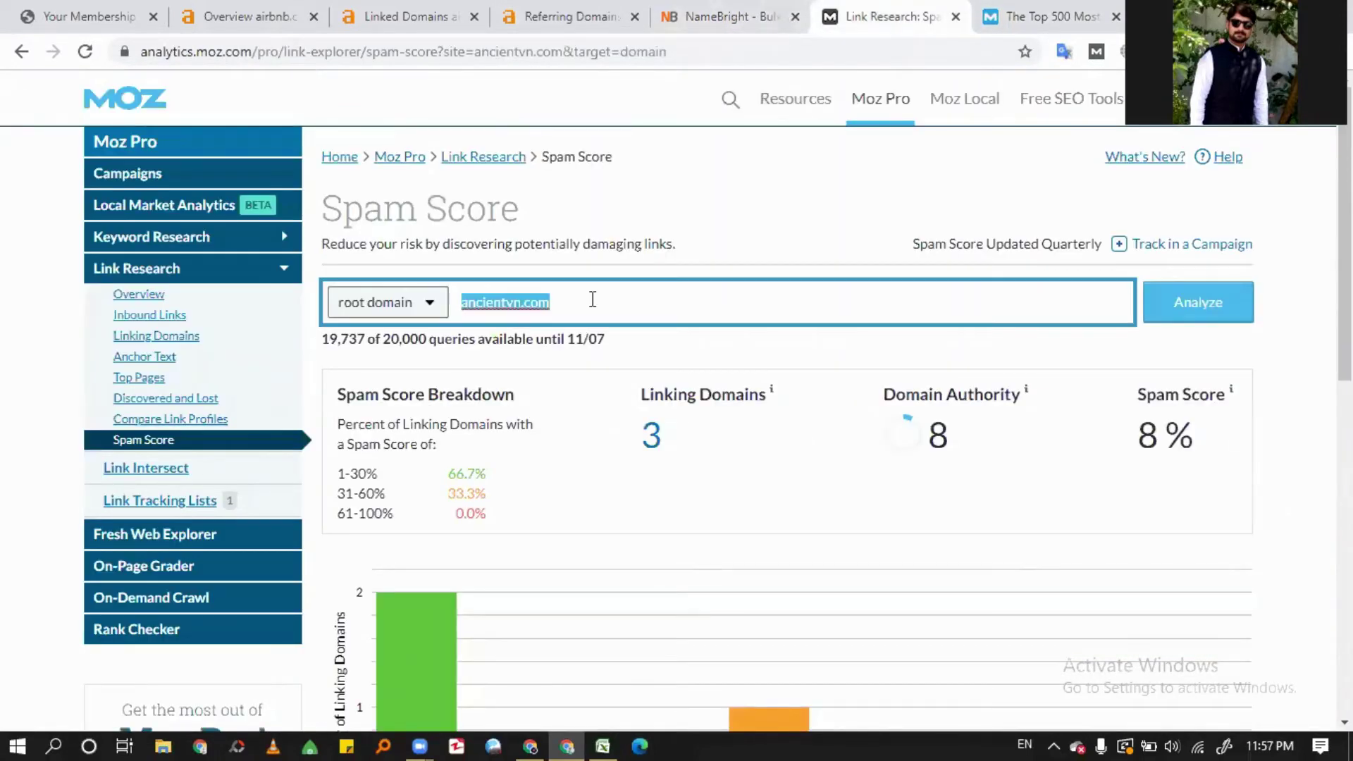
pyautogui.hotkey('ctrl', 'v')
pyautogui.click(1206, 321)
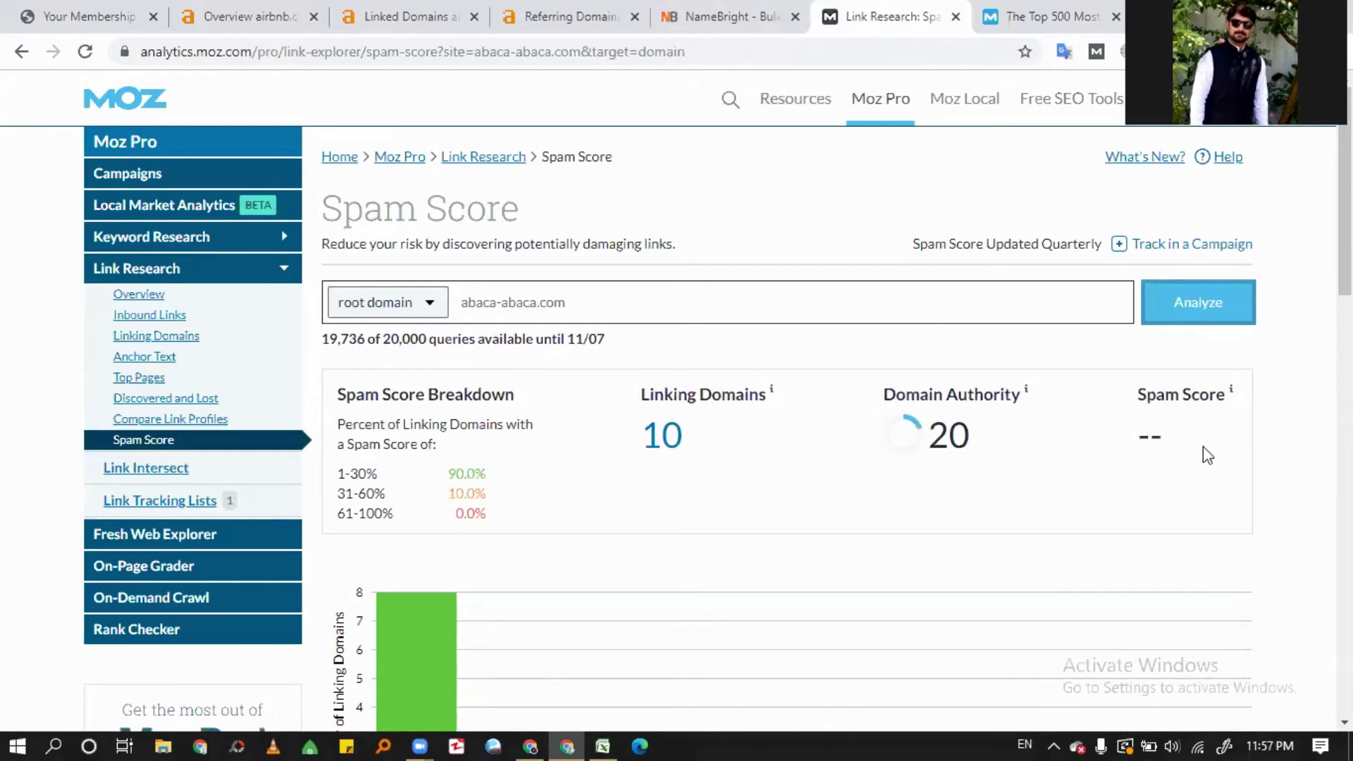
# - Examine the Domain Authority and Spam Score figures in the Moz analysis of abaca-abaca.com
pyautogui.moveTo(1139, 433); pyautogui.dragTo(1153, 432)
pyautogui.click(1153, 432)
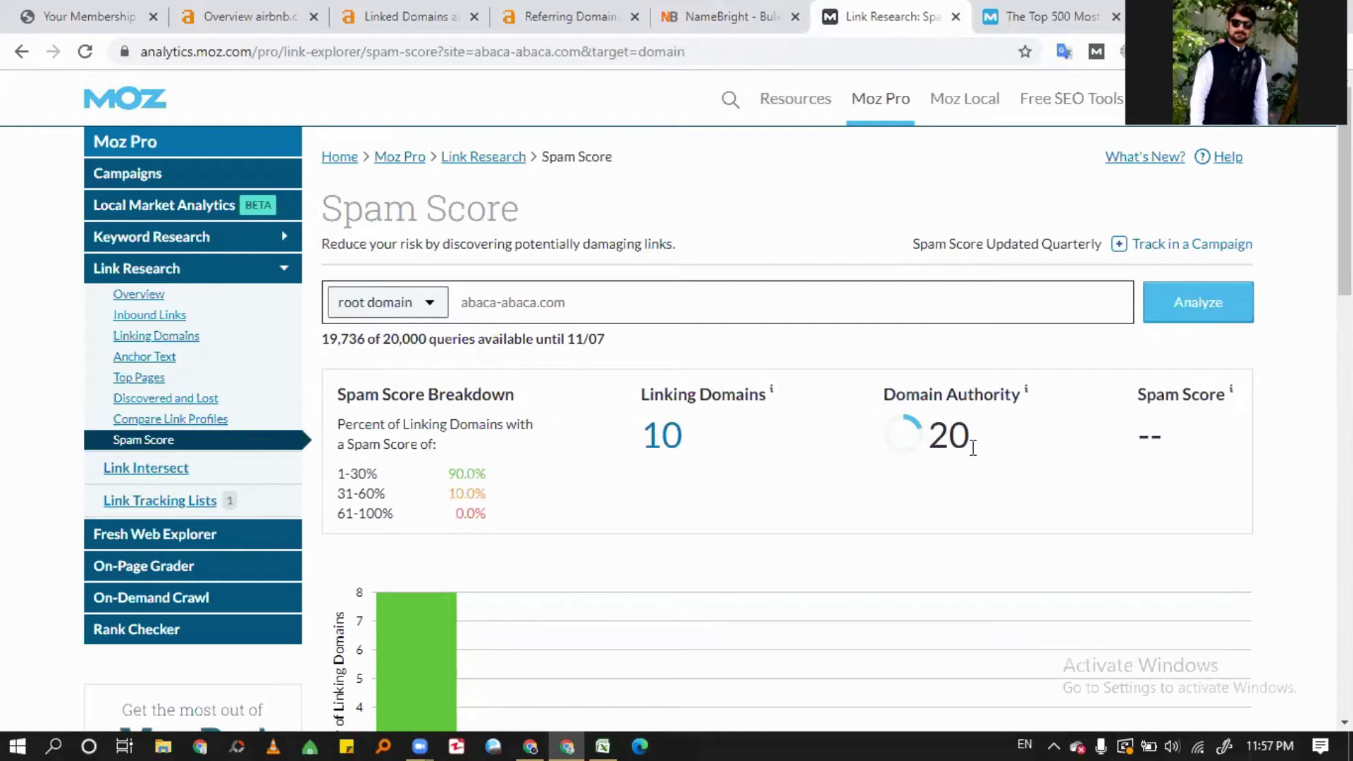
pyautogui.moveTo(944, 432); pyautogui.dragTo(965, 432)
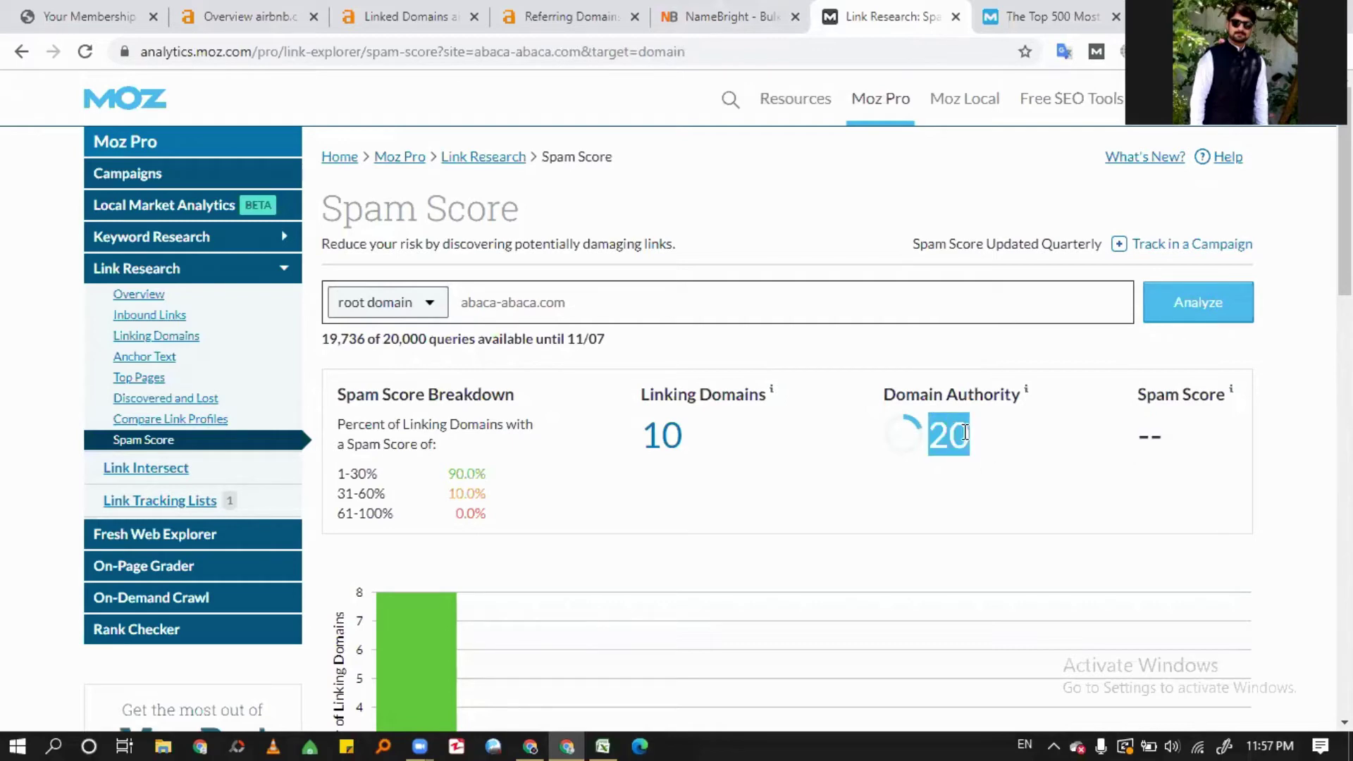
pyautogui.click(955, 432)
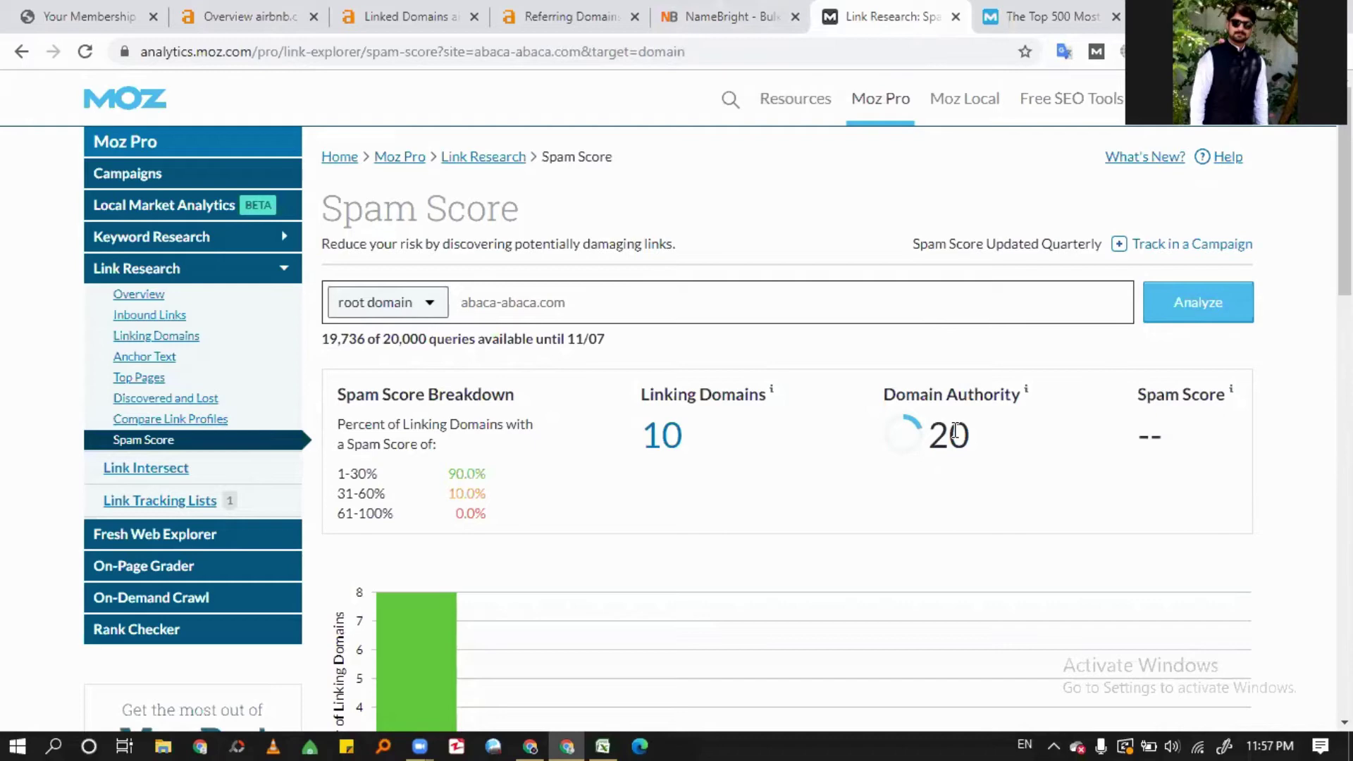
pyautogui.doubleClick(937, 435)
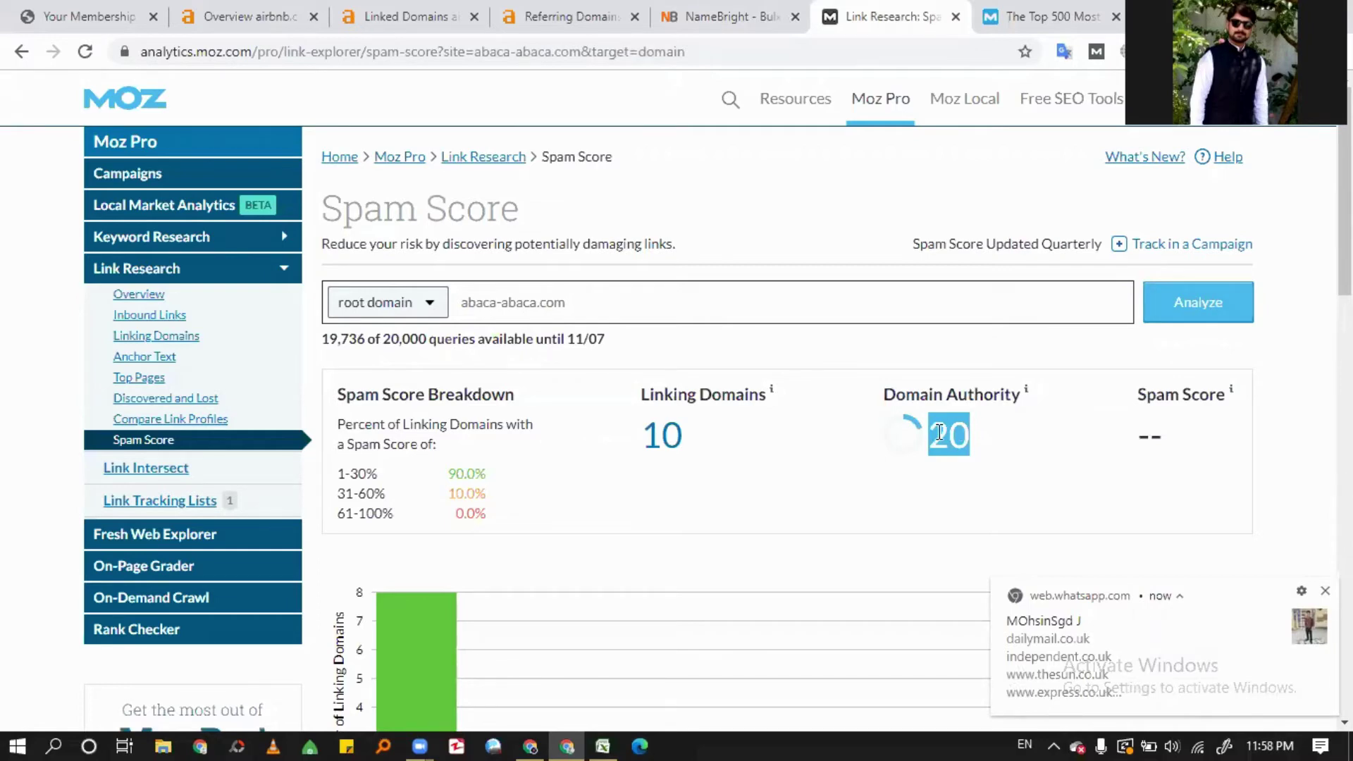
pyautogui.moveTo(928, 401)
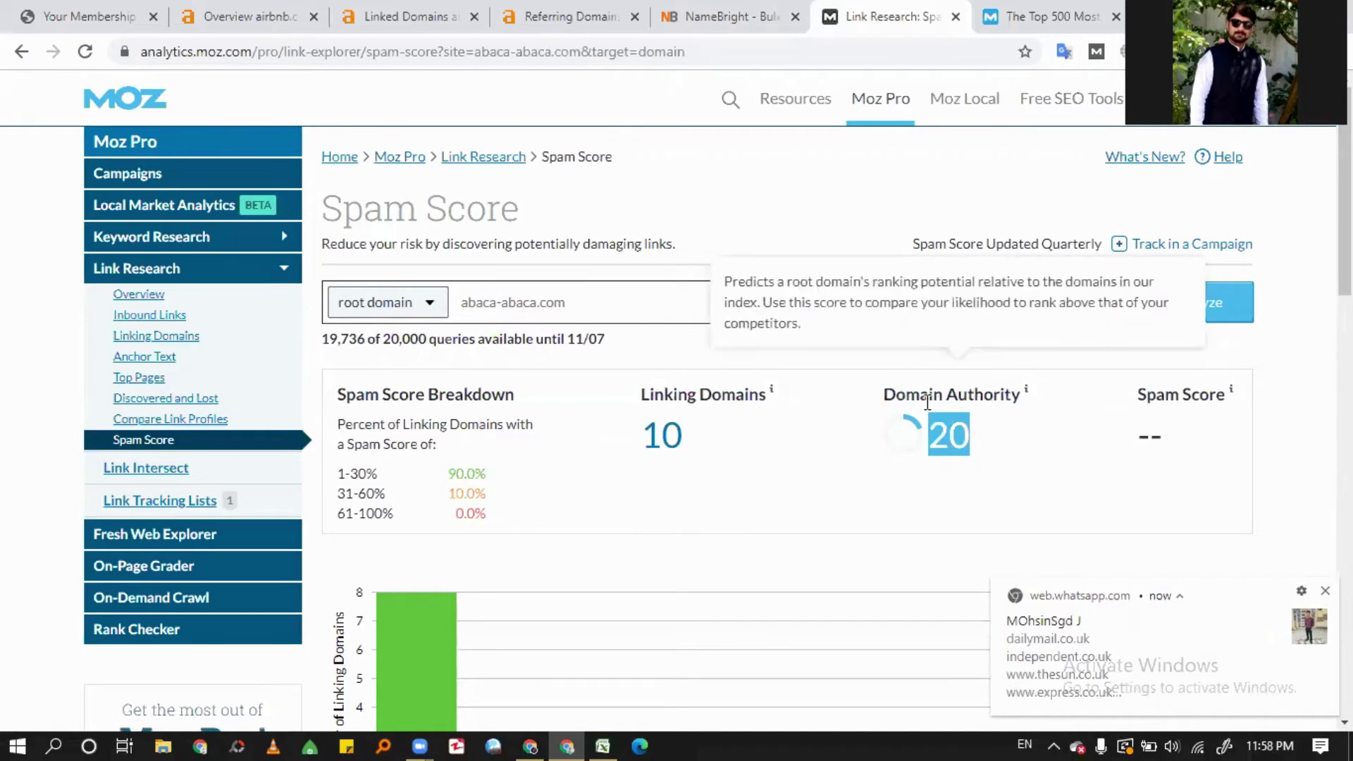
pyautogui.click(968, 397)
pyautogui.doubleClick(948, 433)
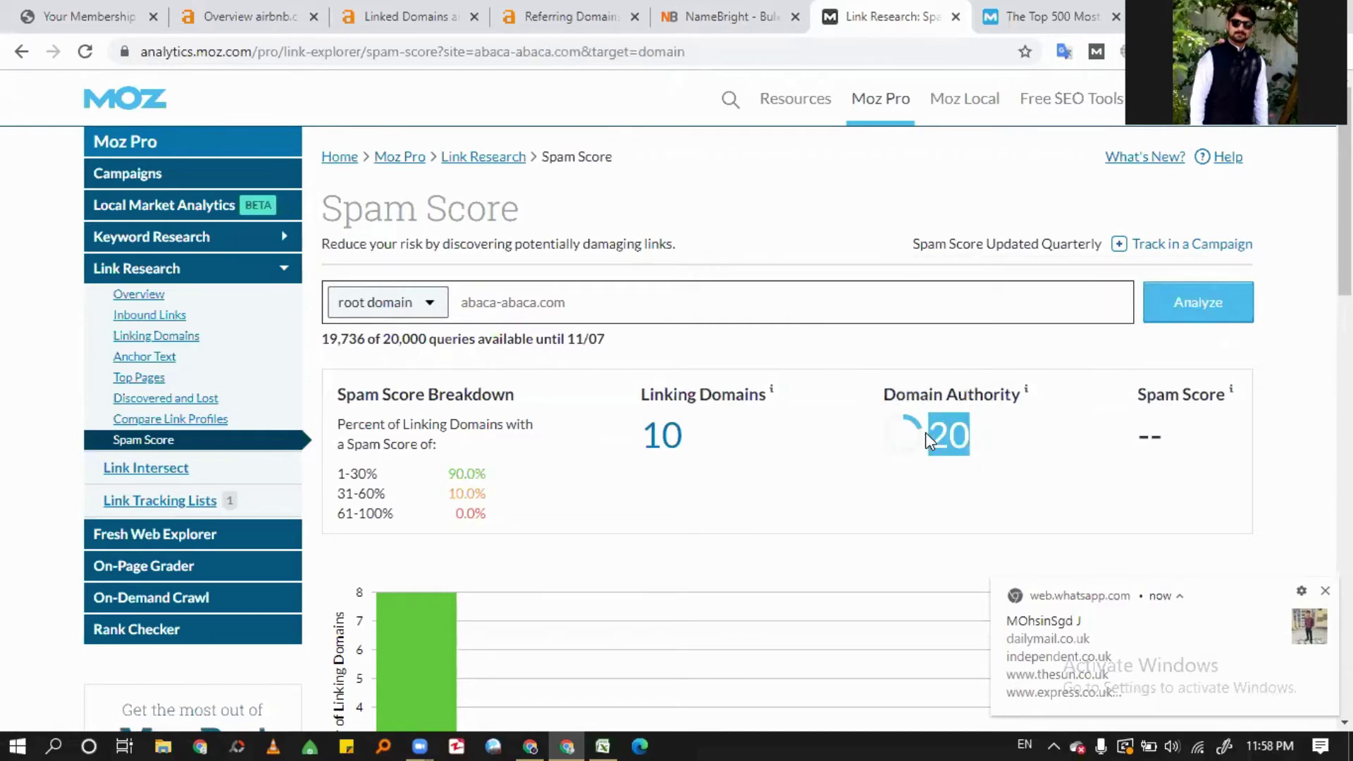
pyautogui.moveTo(1029, 393)
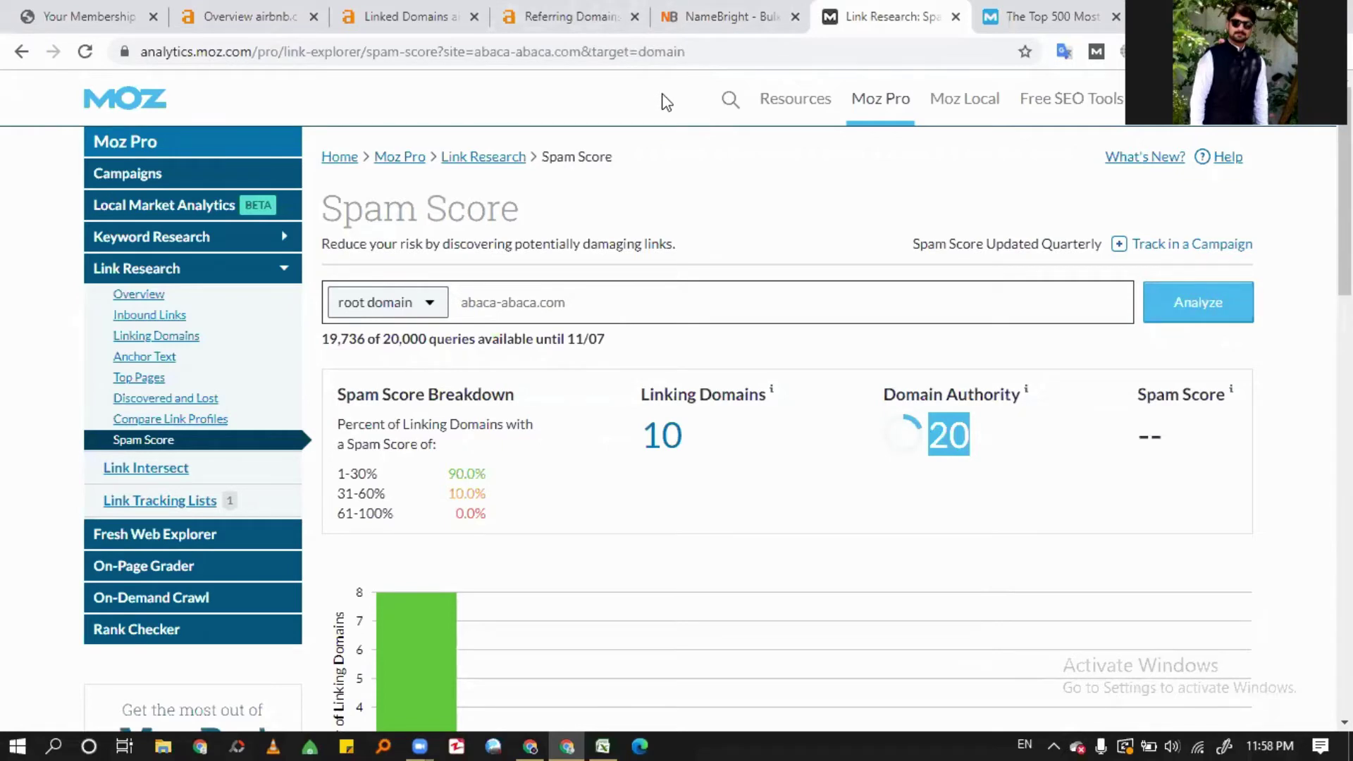
pyautogui.click(1132, 444)
pyautogui.moveTo(1132, 443); pyautogui.dragTo(1177, 444)
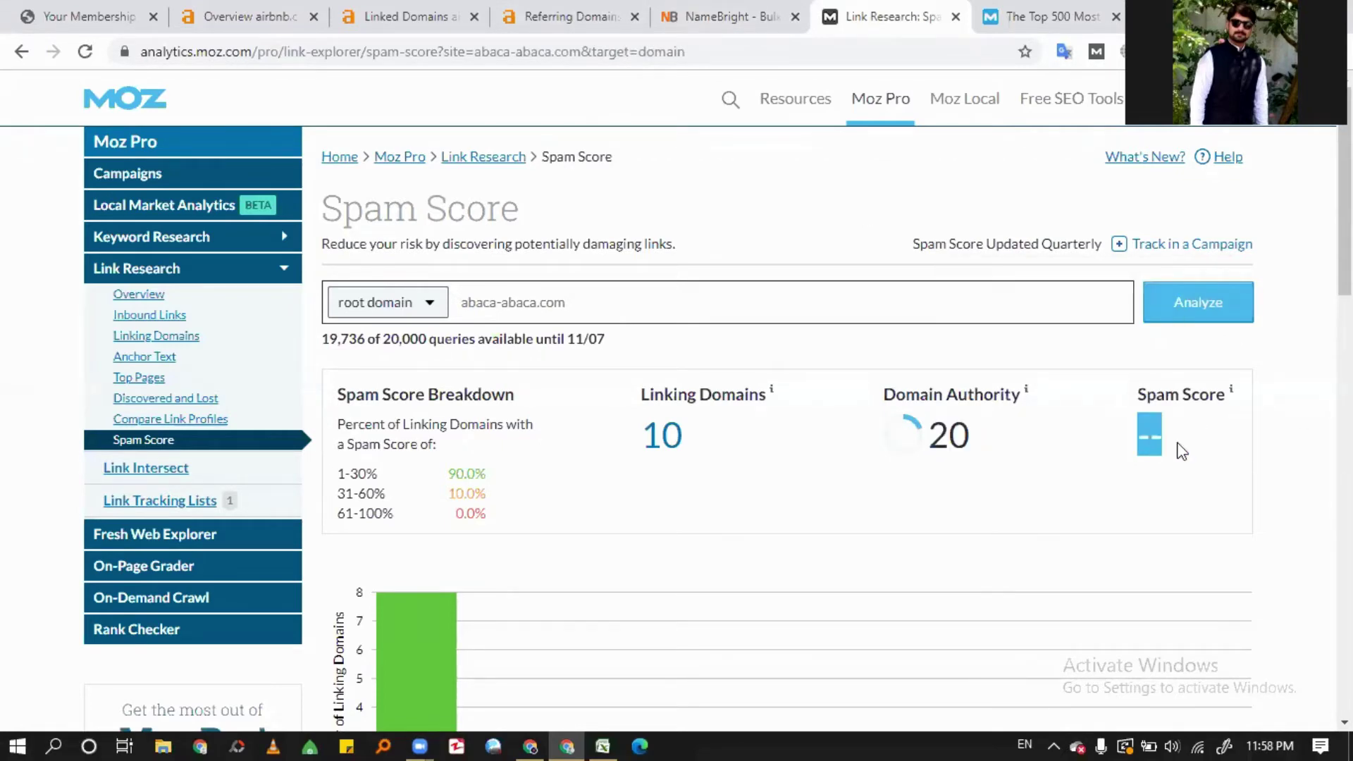
# - Switch to the Ahrefs Referring Domains report and look up abaca-abaca.com in place of airbnb.com
pyautogui.click(550, 10)
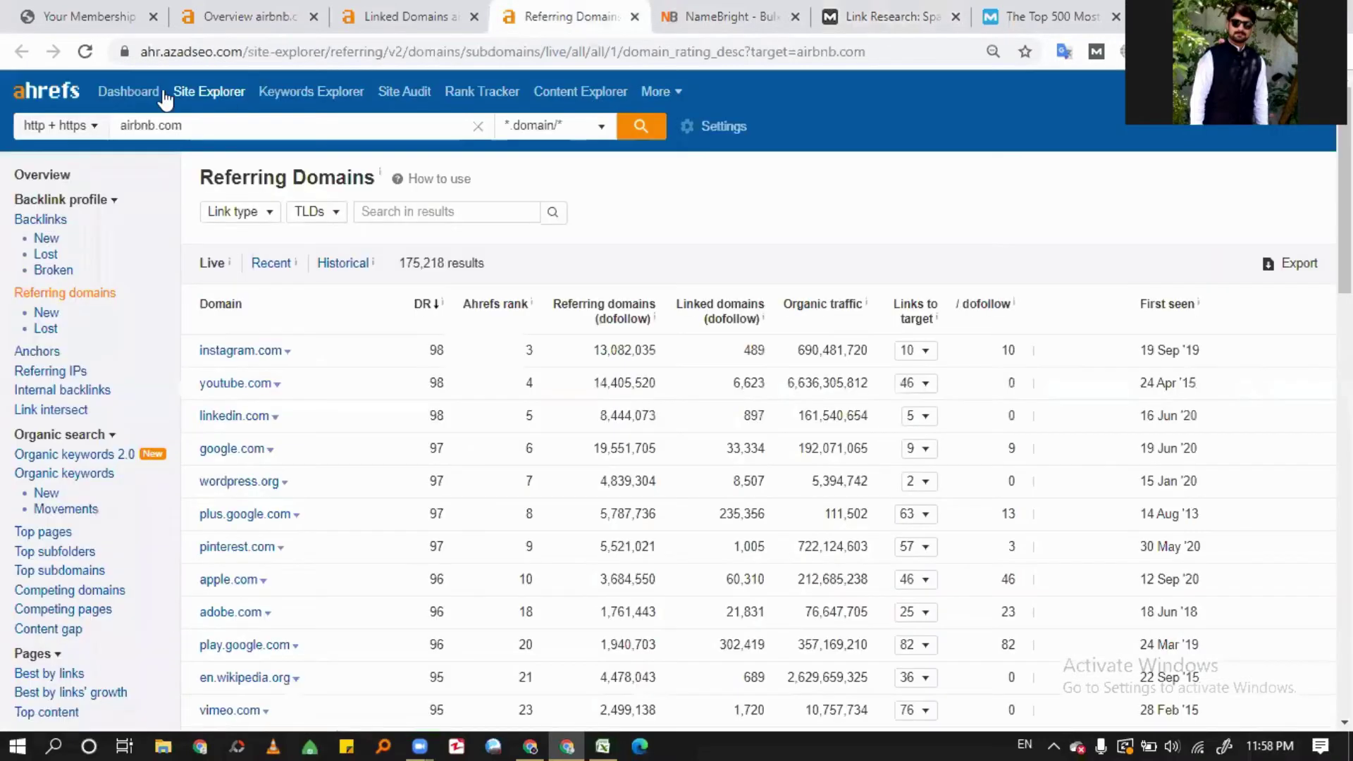
pyautogui.moveTo(182, 125); pyautogui.dragTo(121, 125)
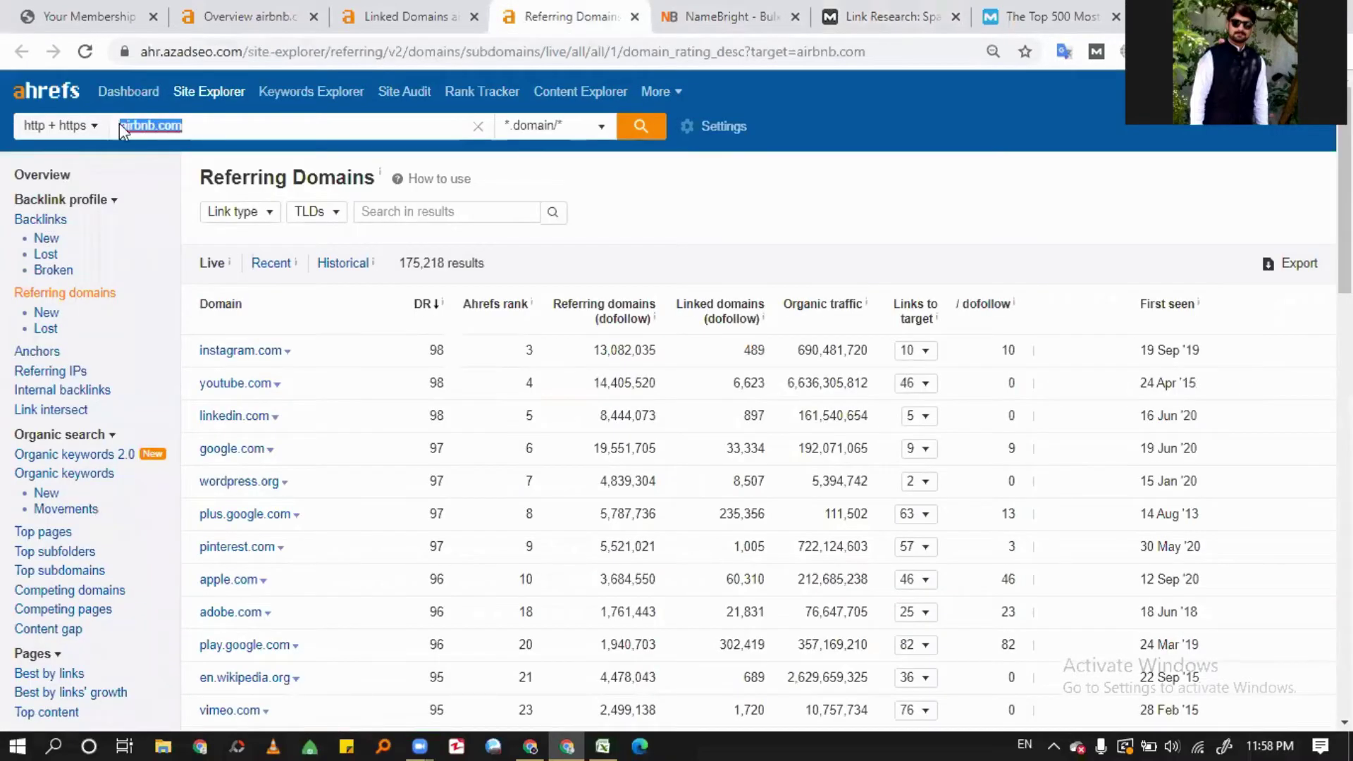
pyautogui.hotkey('ctrl', 'v')
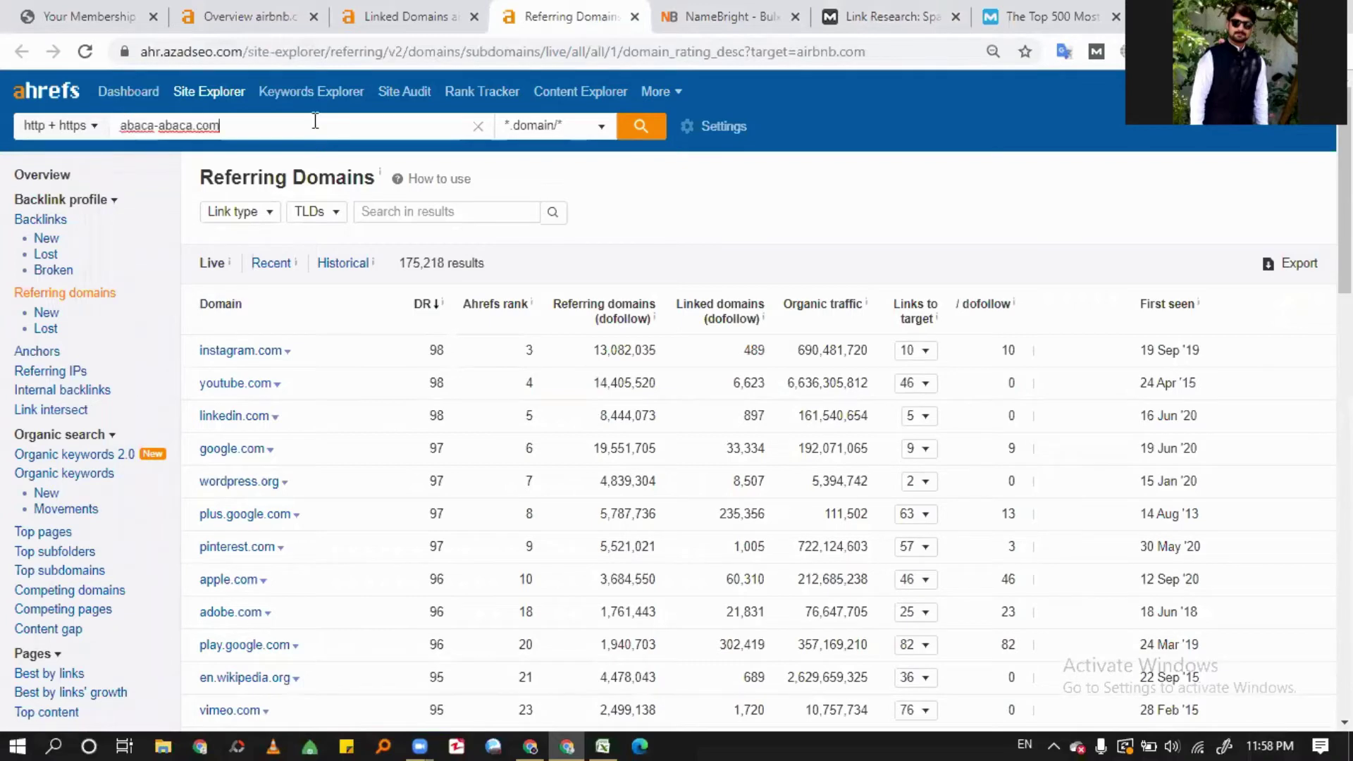
pyautogui.click(641, 134)
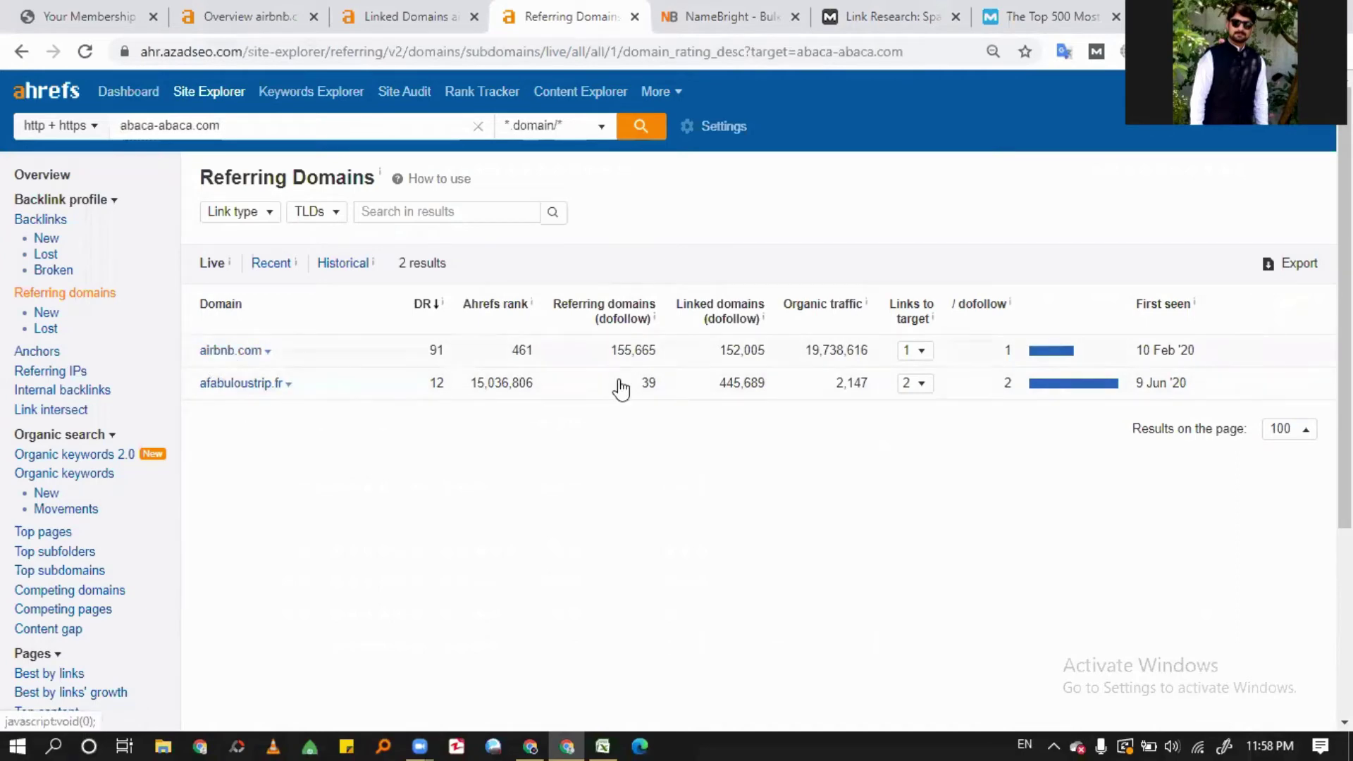
# - Review the airbnb.com row's organic traffic, linked domains and link details in the referring domains of abaca-abaca.com
pyautogui.moveTo(877, 351); pyautogui.dragTo(806, 350)
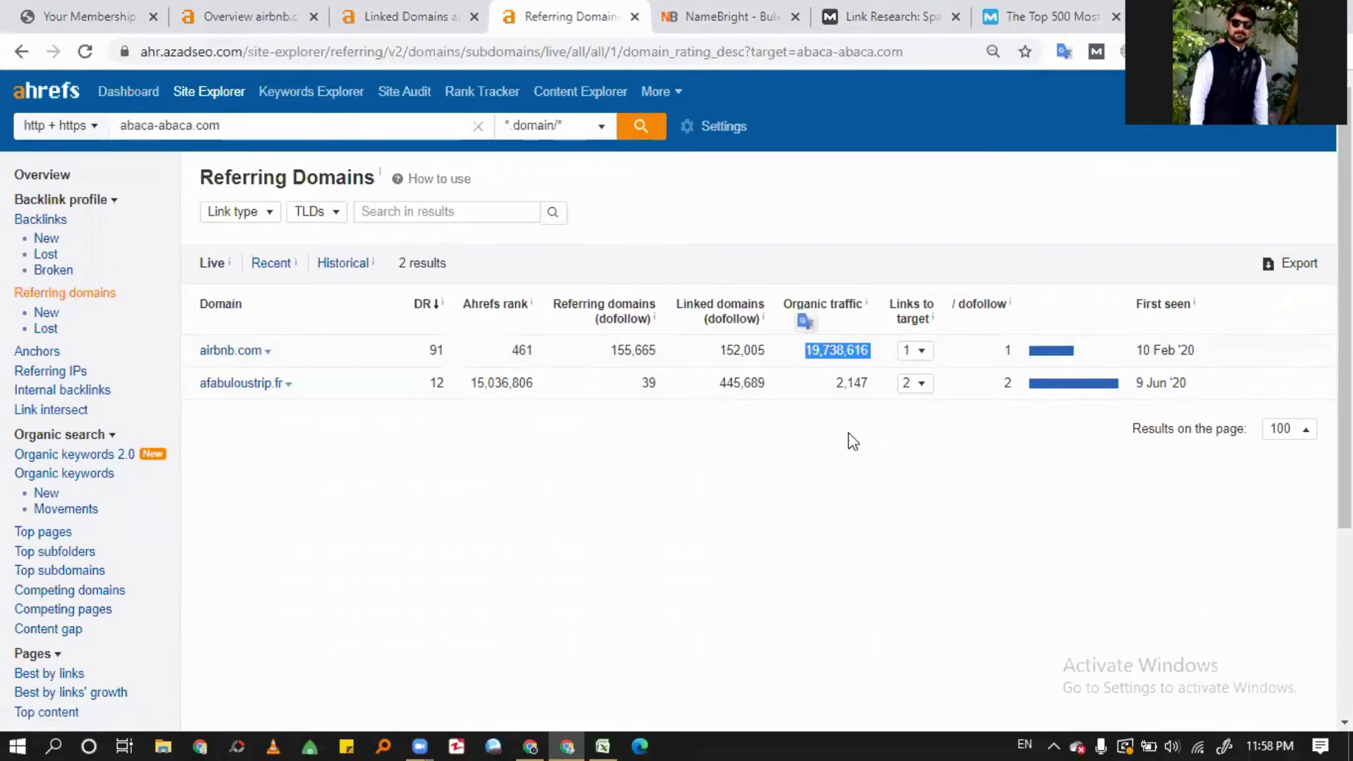
pyautogui.click(909, 350)
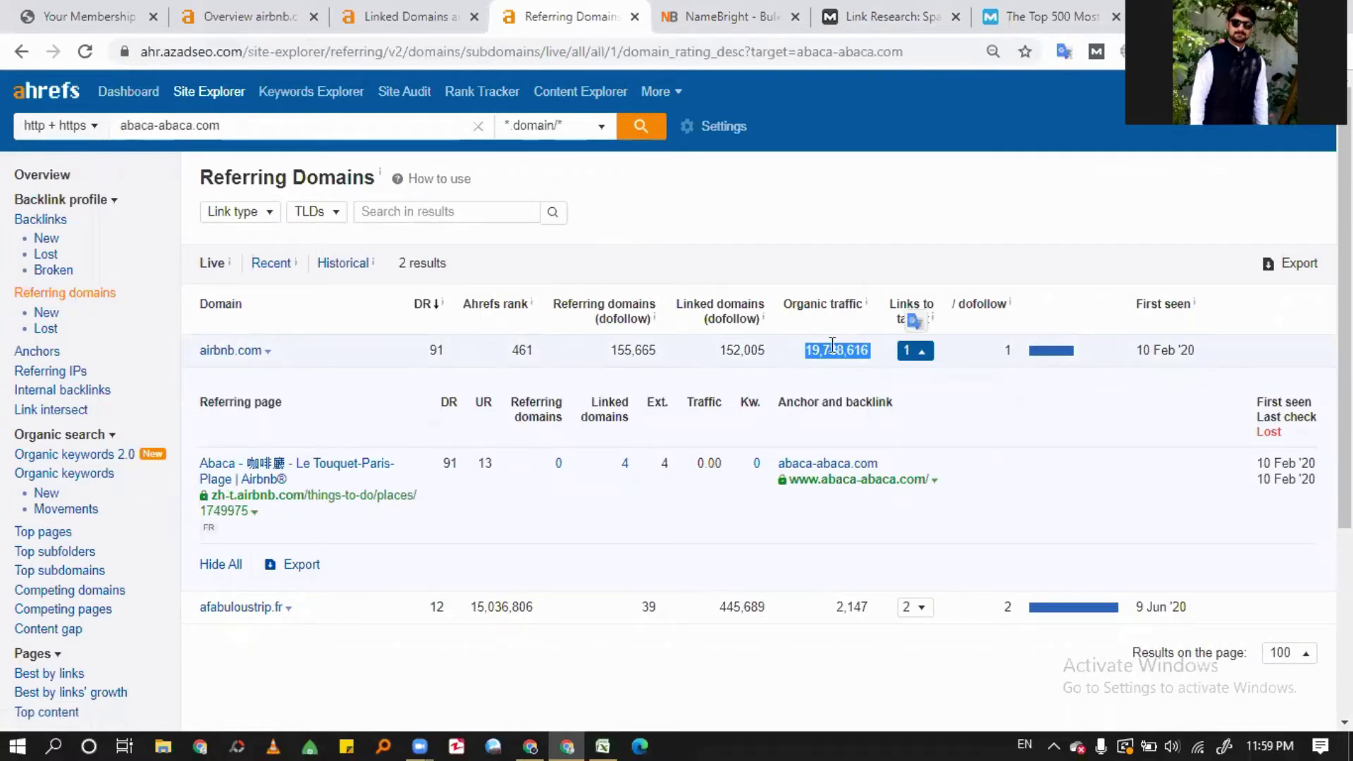
pyautogui.doubleClick(846, 347)
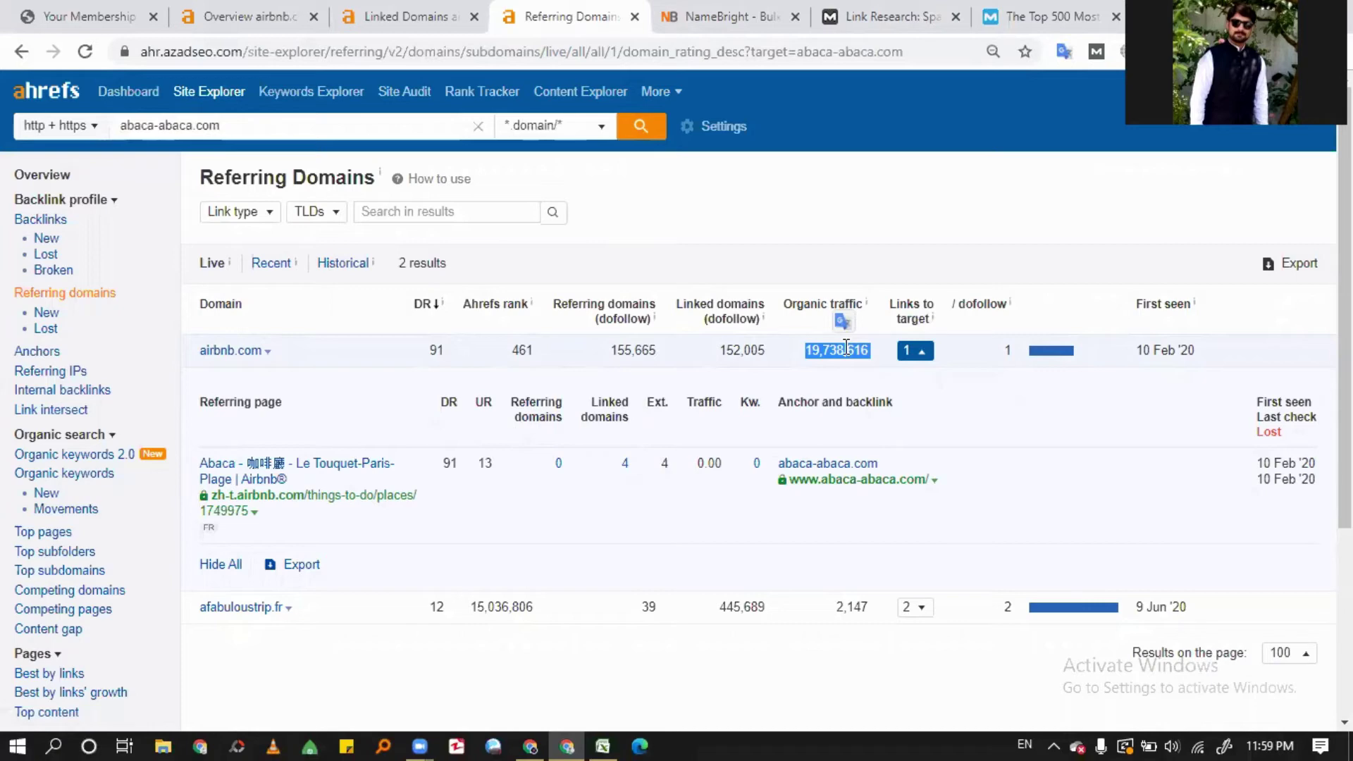
pyautogui.click(915, 350)
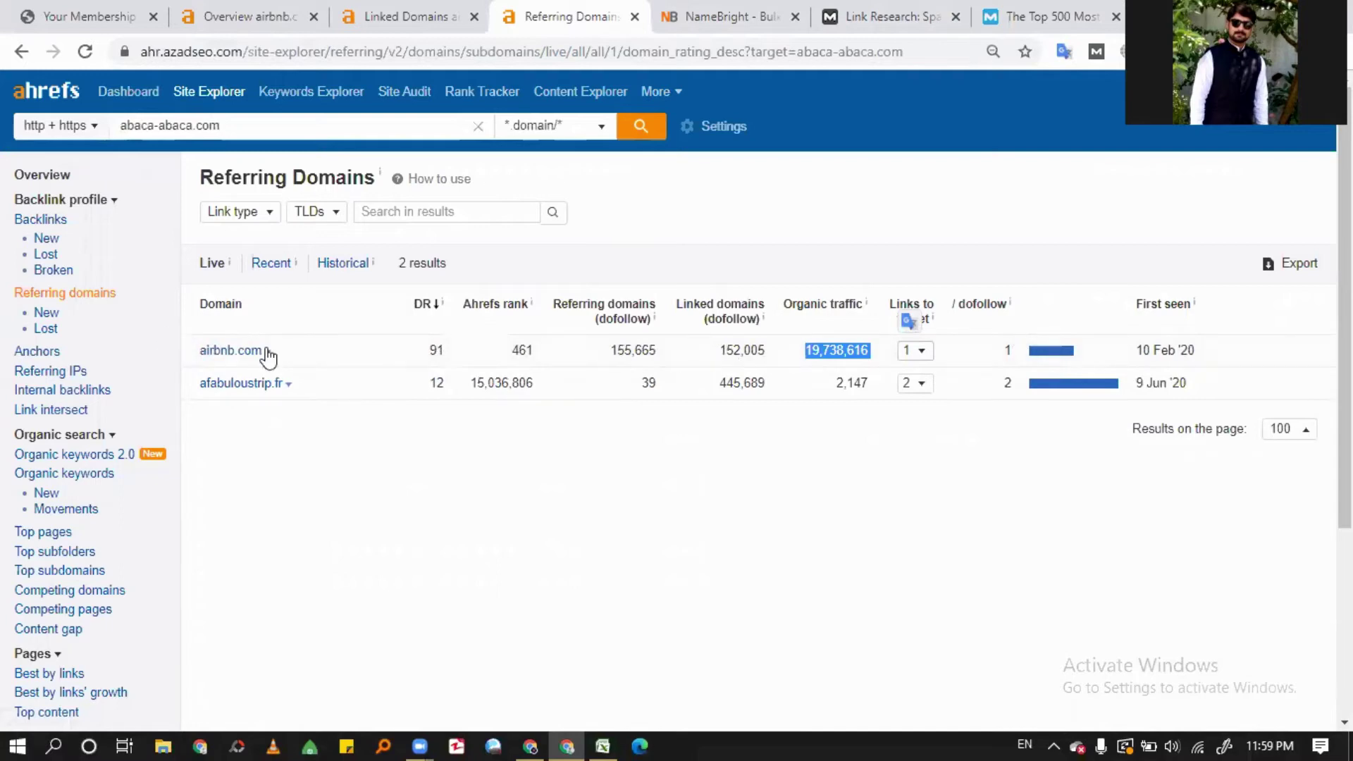
pyautogui.doubleClick(755, 351)
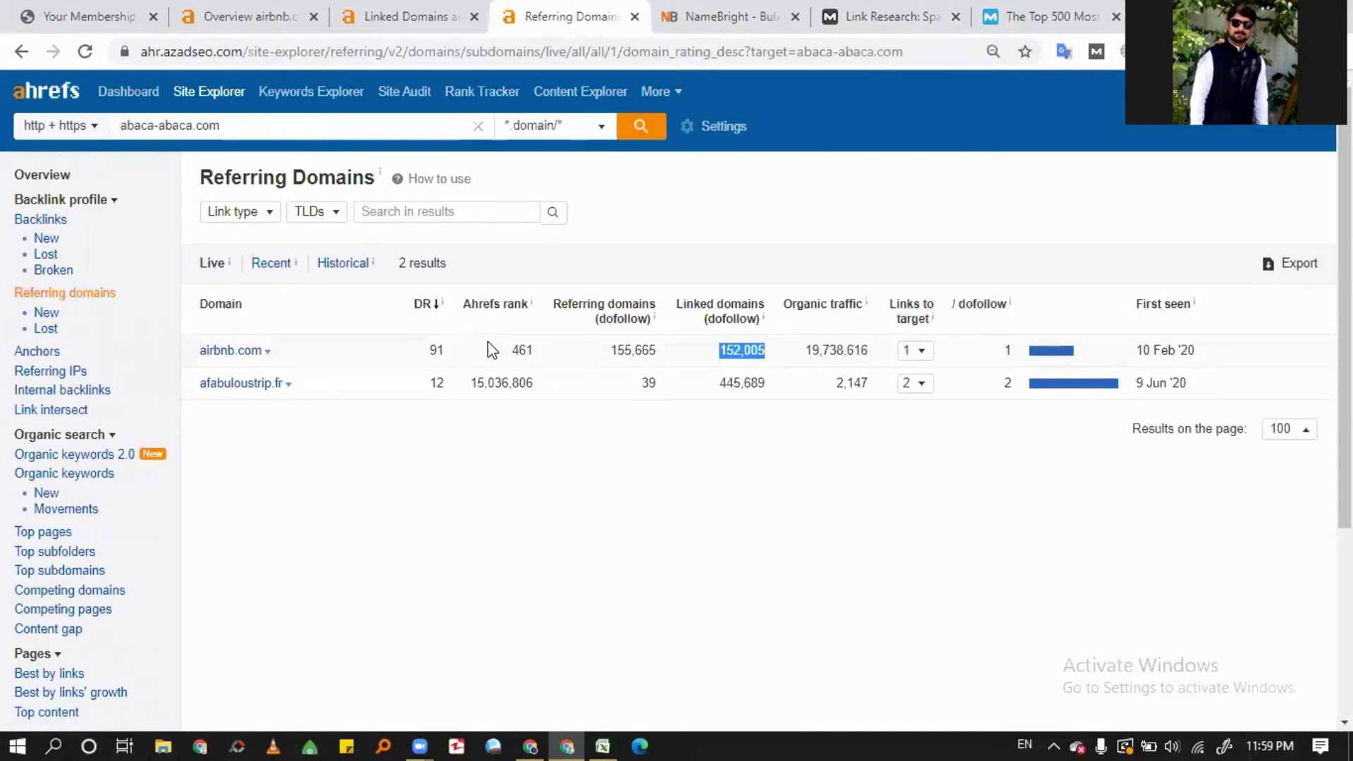
pyautogui.click(914, 352)
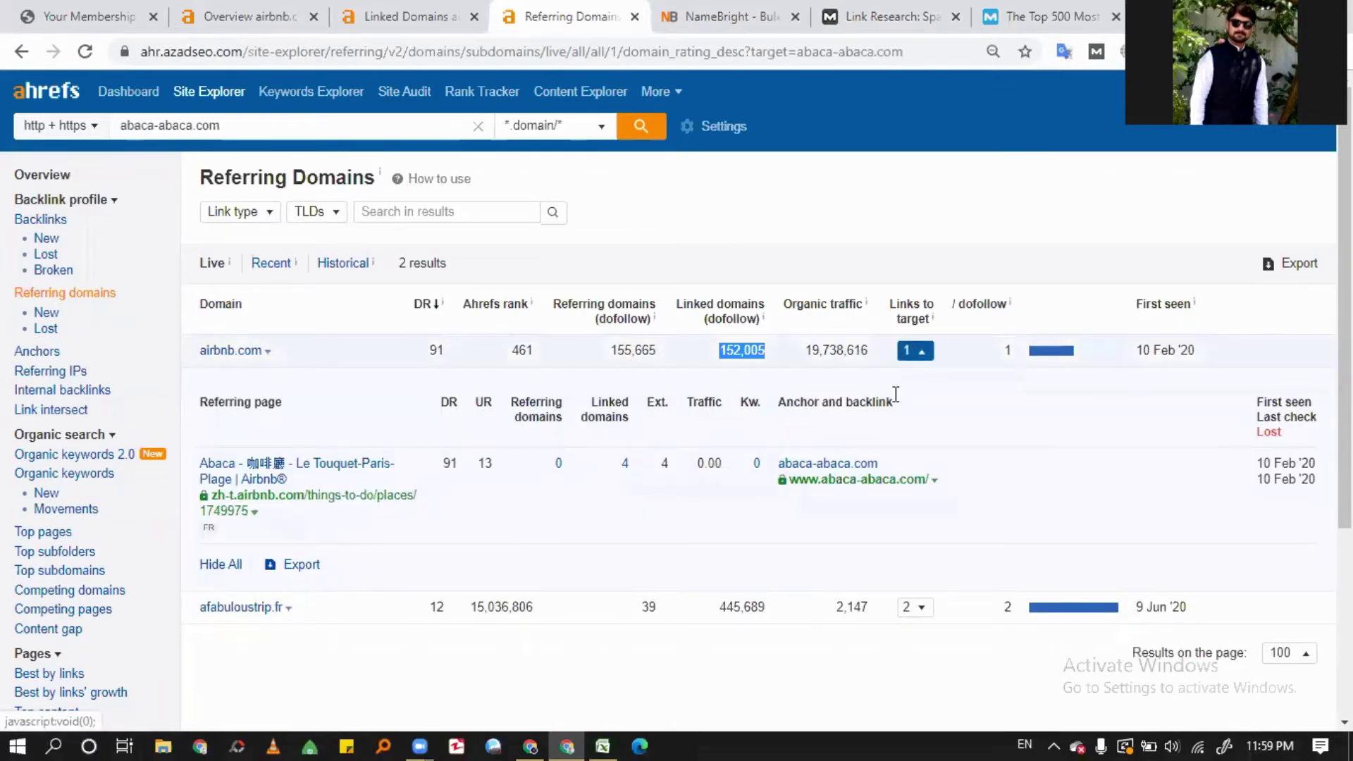
pyautogui.click(910, 355)
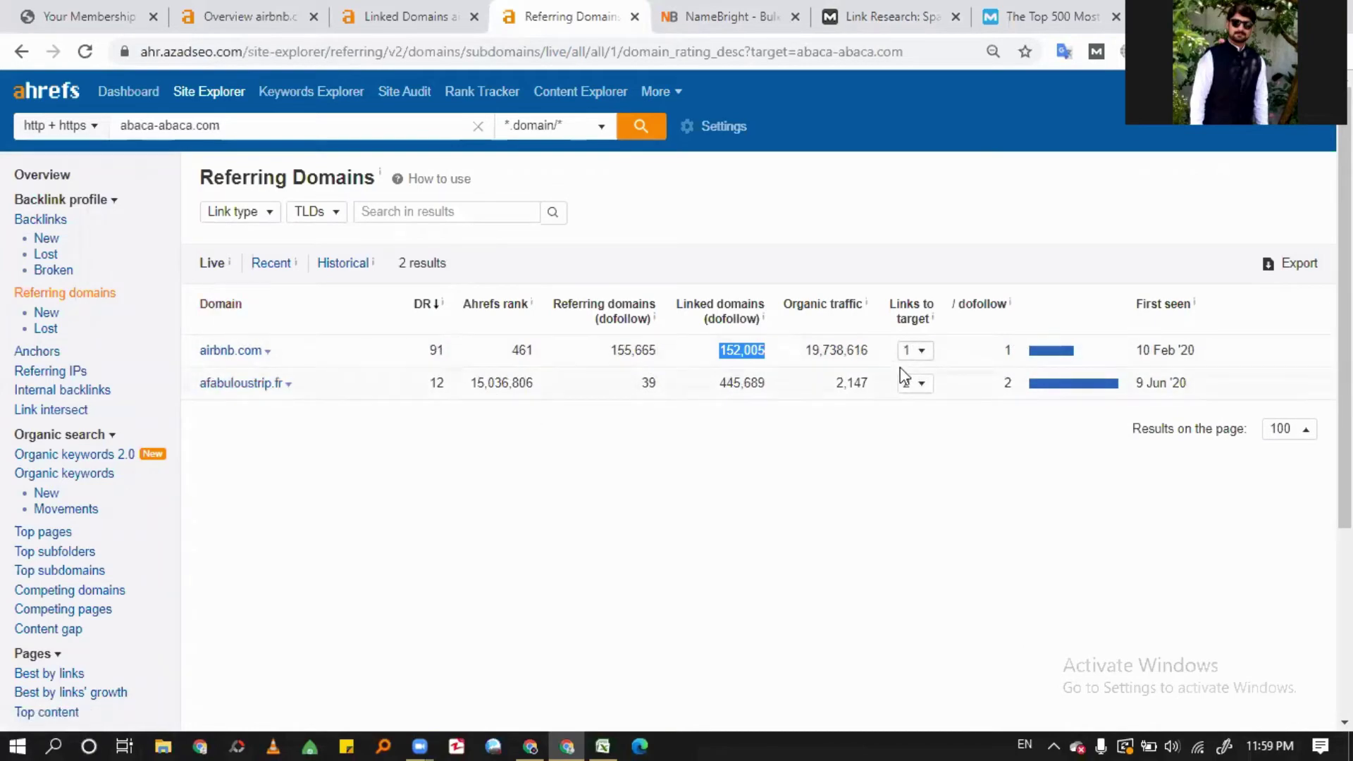
# - Expand the airbnb.com link details, open the referring Airbnb page in a new tab, and return to the Ahrefs report
pyautogui.click(912, 351)
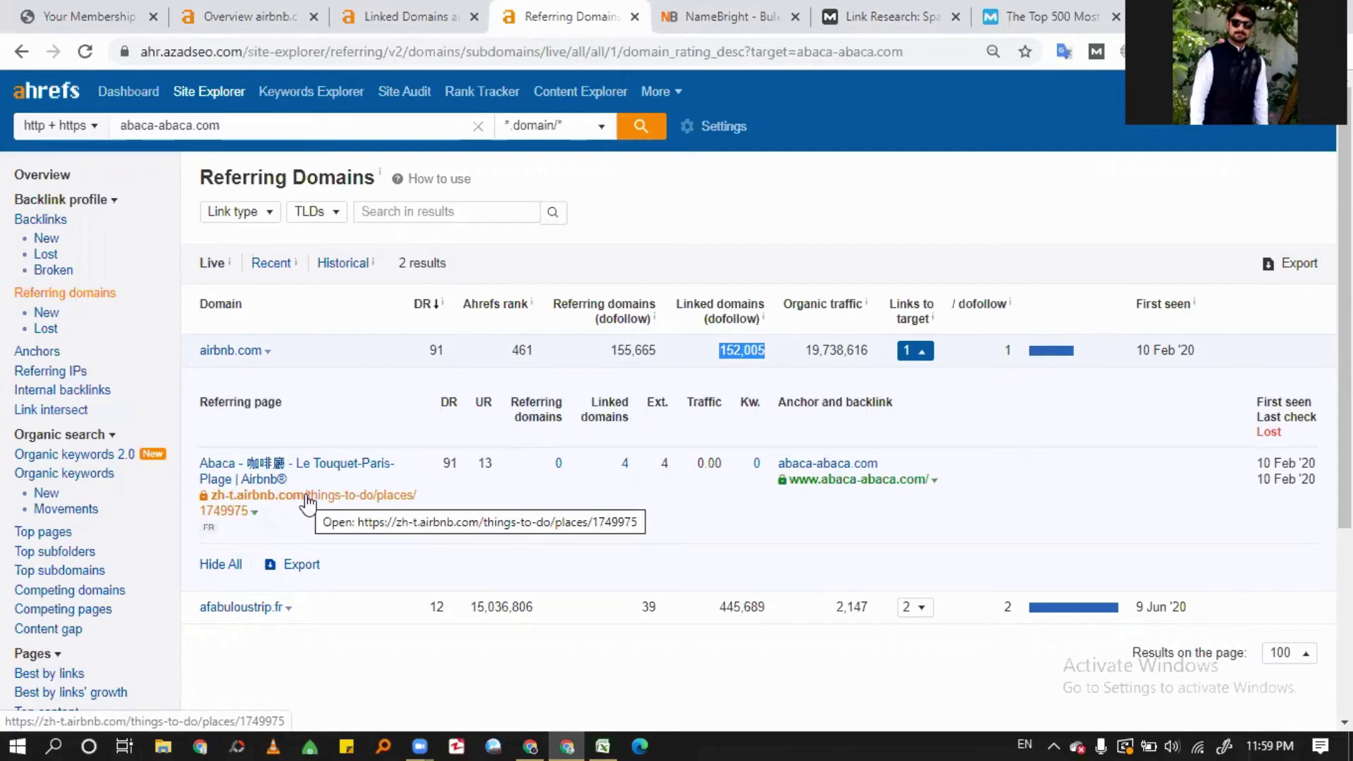
pyautogui.middleClick(307, 498)
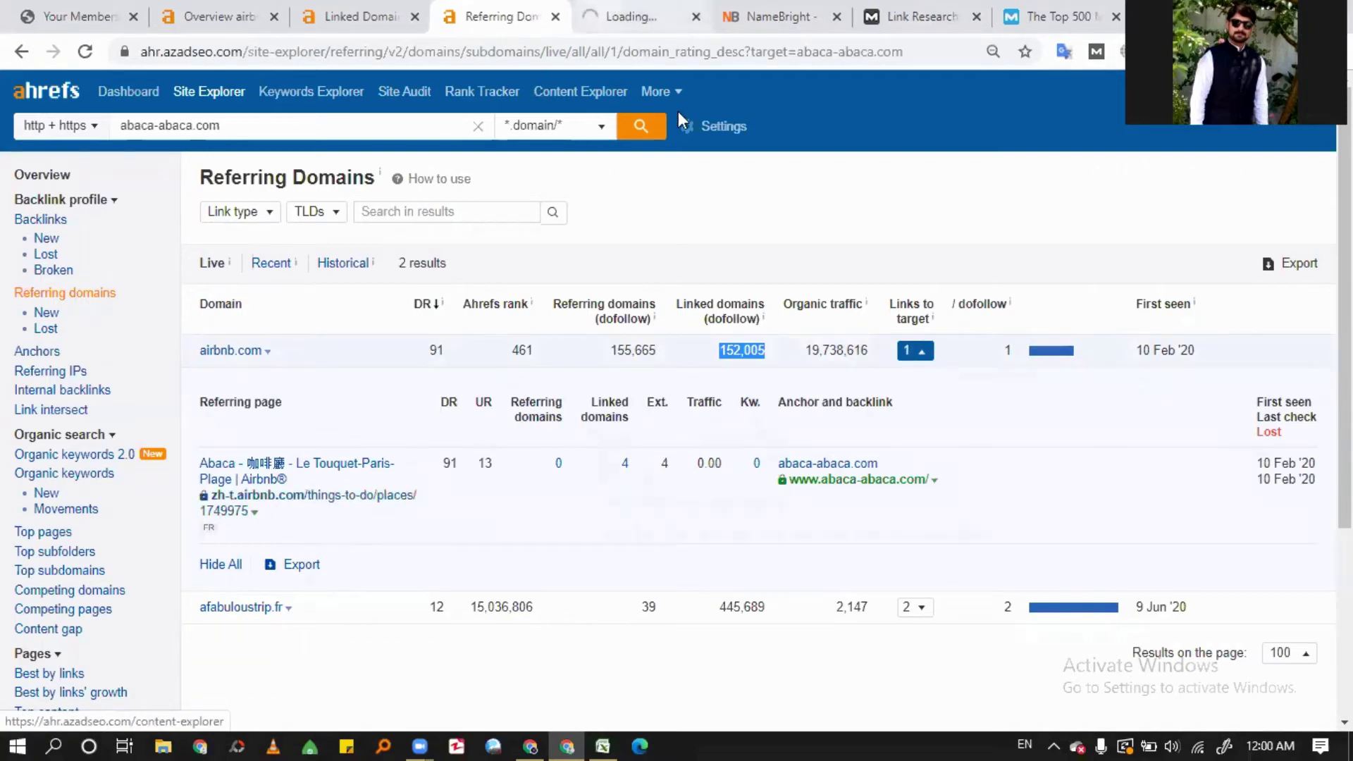
pyautogui.hotkey('ctrl', 'Tab')
pyautogui.click(493, 16)
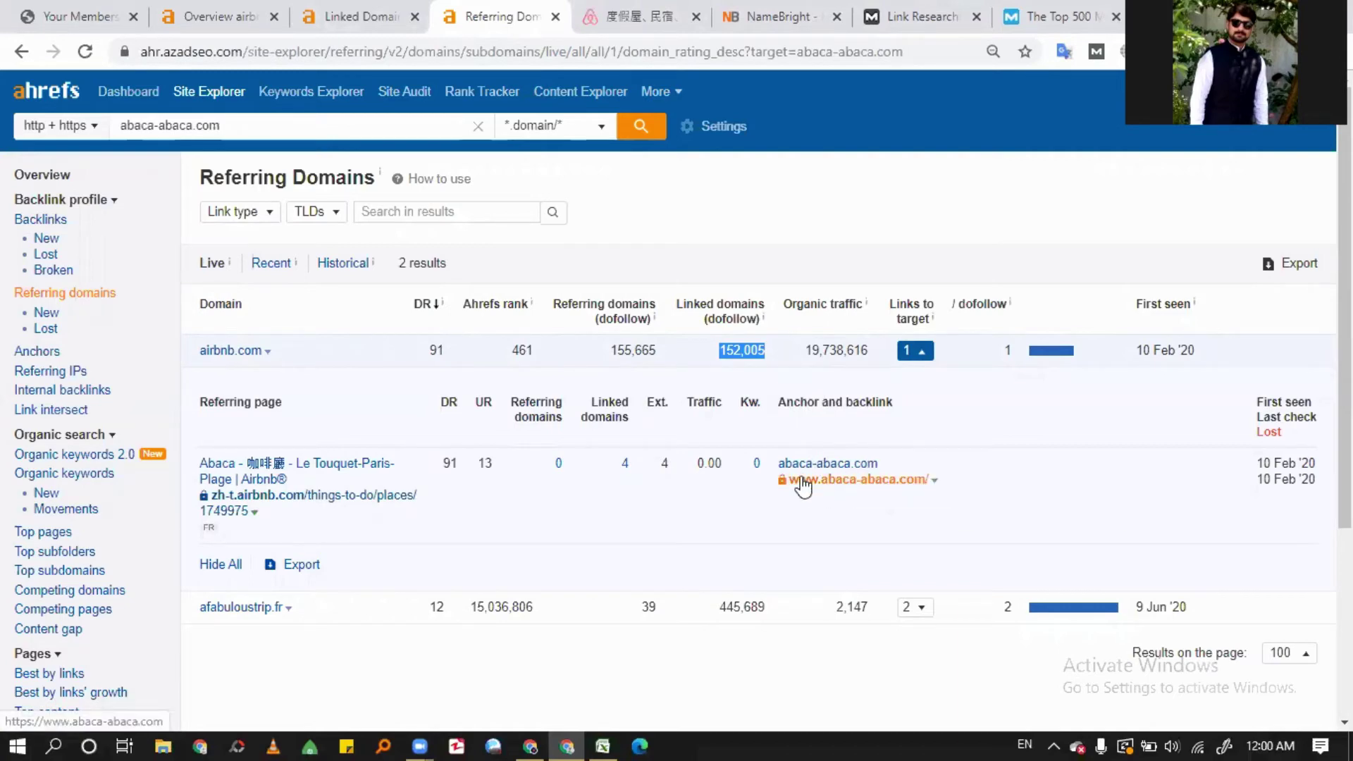
# - Inspect the opened Airbnb referring page for the link to abaca-abaca.com
pyautogui.click(638, 17)
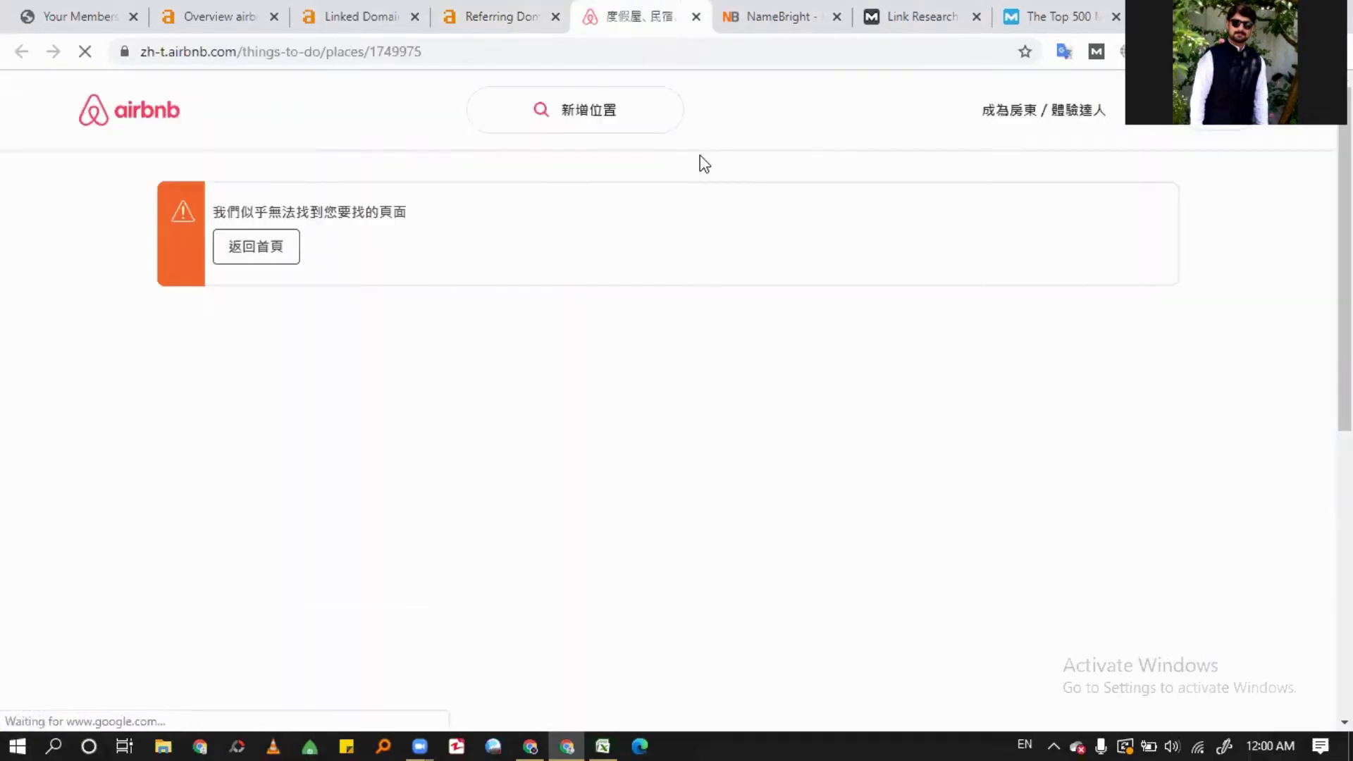
pyautogui.scroll(-6, 708, 333)
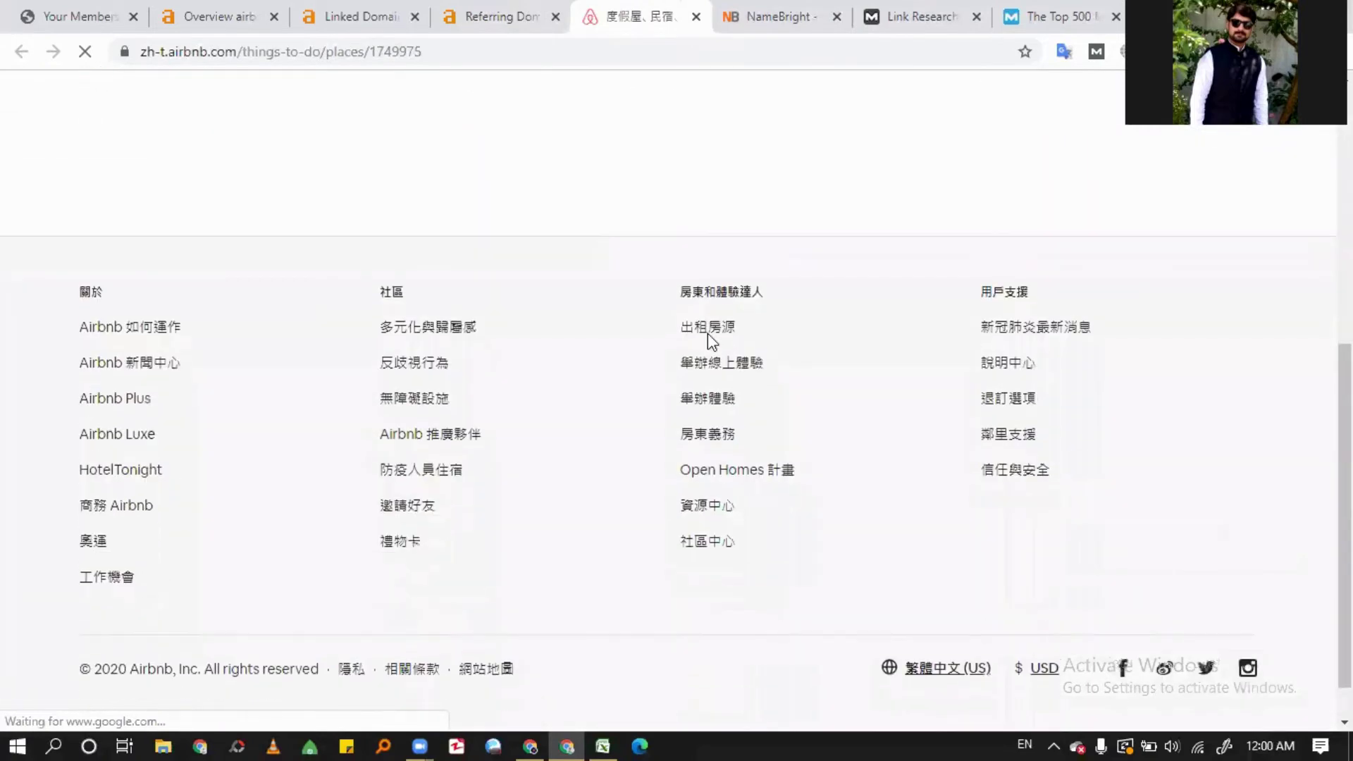
pyautogui.scroll(6, 708, 333)
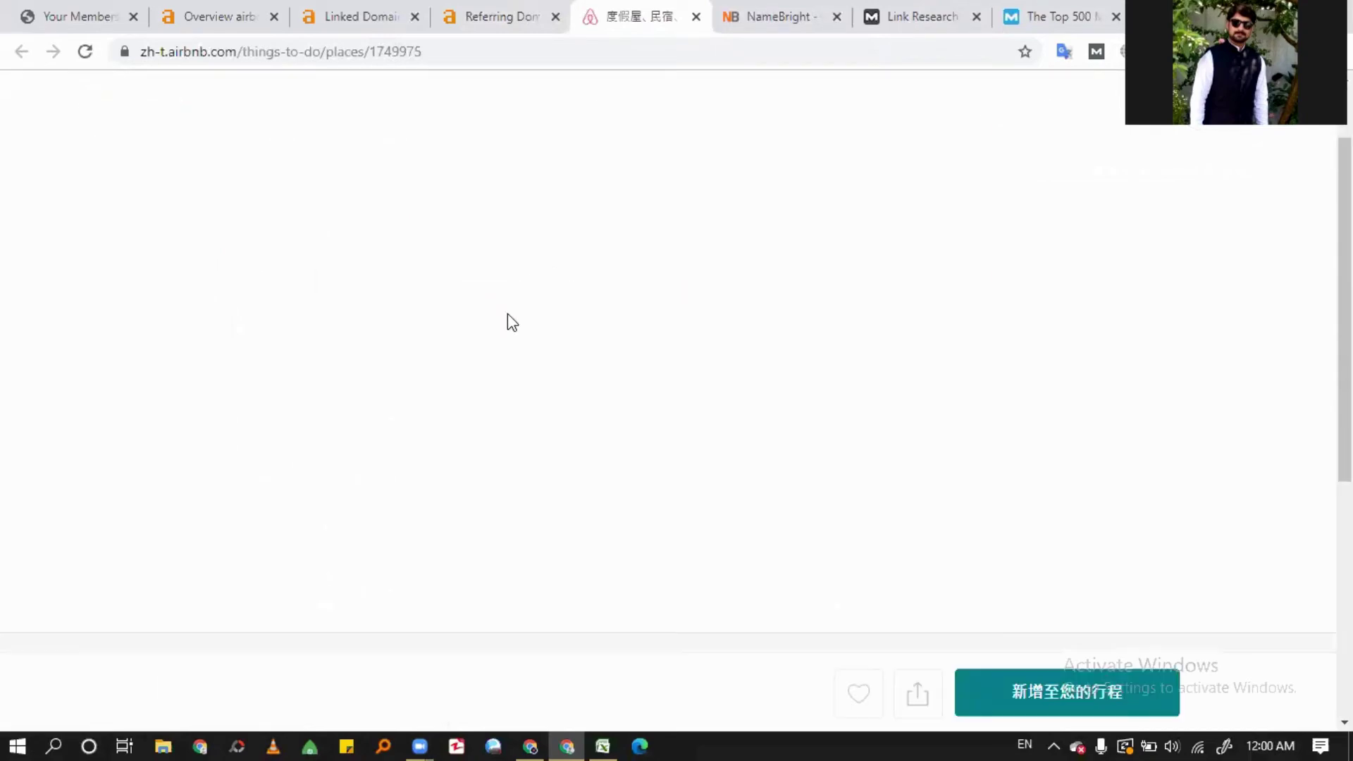
pyautogui.scroll(-4, 507, 314)
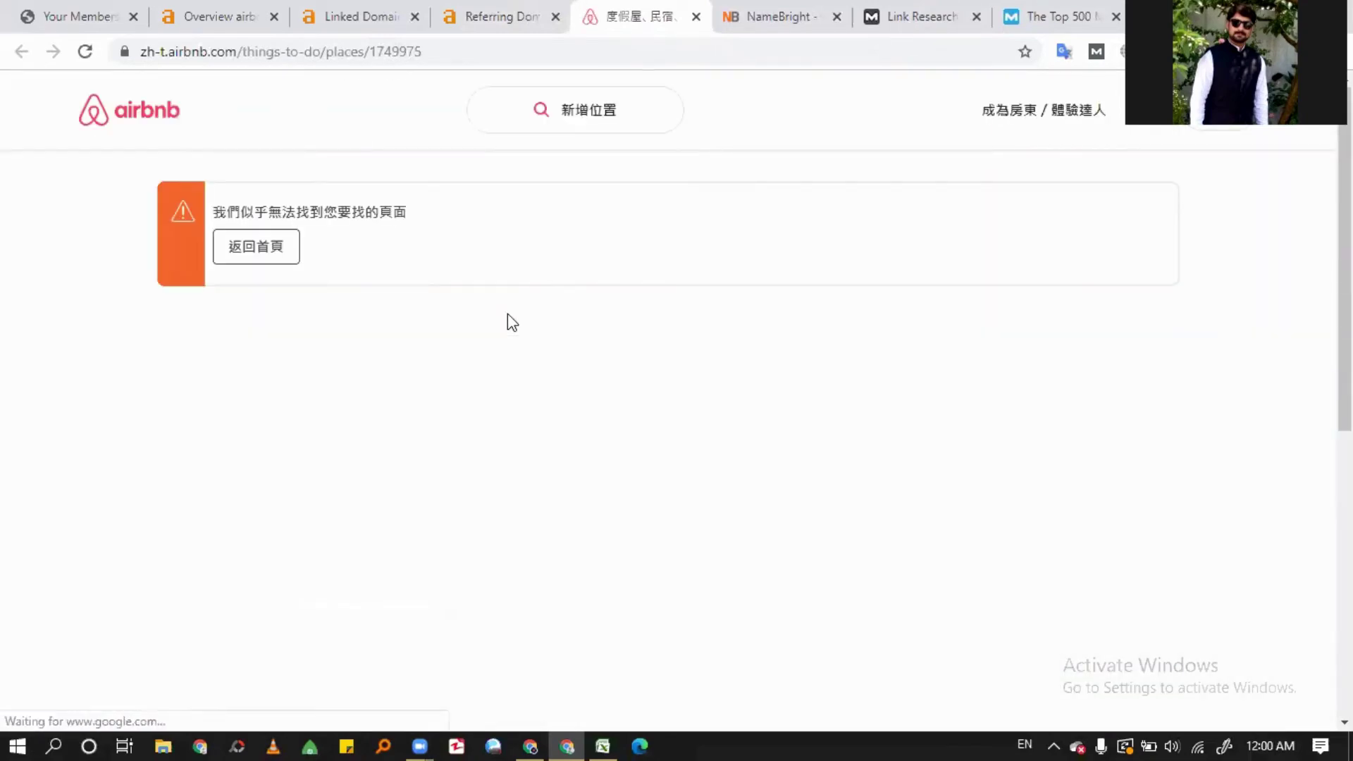
# - Copy 7thingsfab.com from the Moz Spam Score page and look up its referring domains in Ahrefs
pyautogui.click(810, 13)
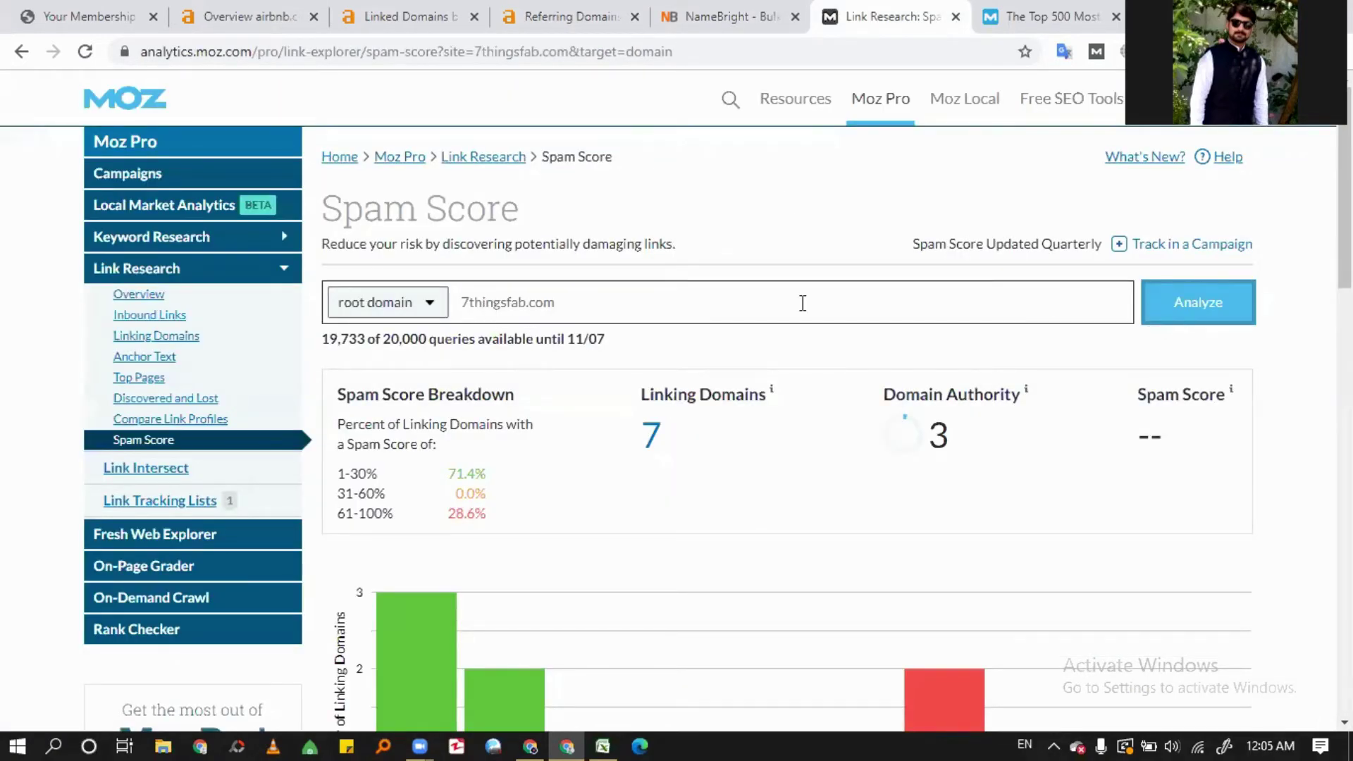
pyautogui.moveTo(559, 303); pyautogui.dragTo(456, 302)
pyautogui.hotkey('ctrl', 'c')
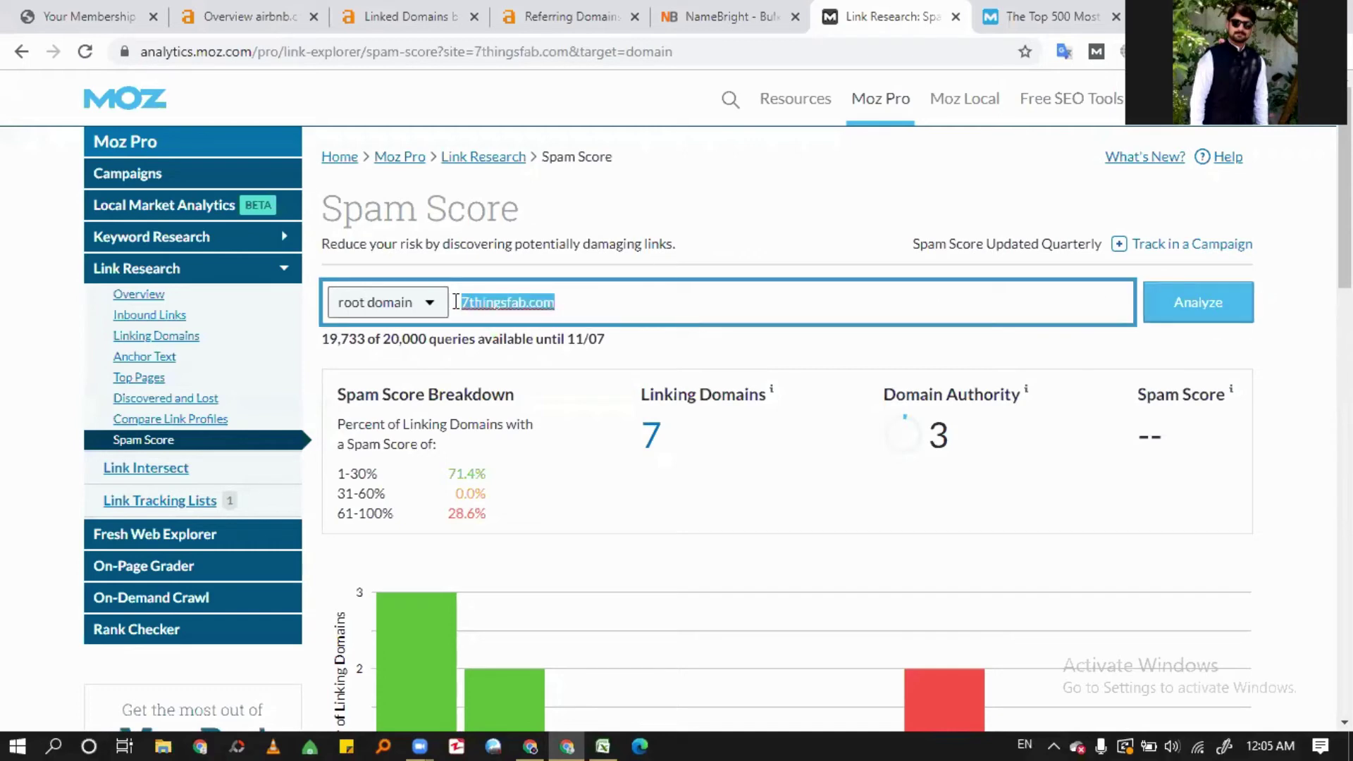
pyautogui.click(573, 14)
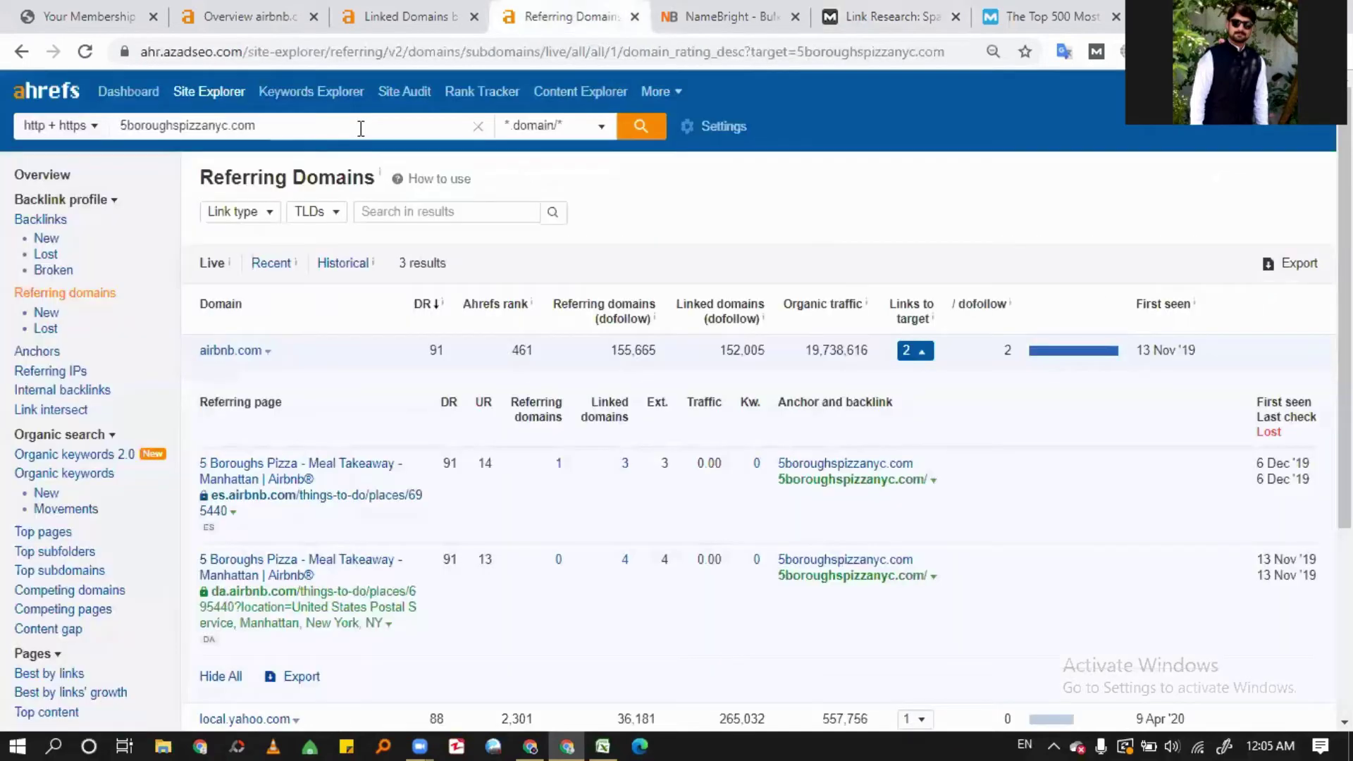
pyautogui.tripleClick(360, 129)
pyautogui.hotkey('ctrl', 'v')
pyautogui.click(651, 128)
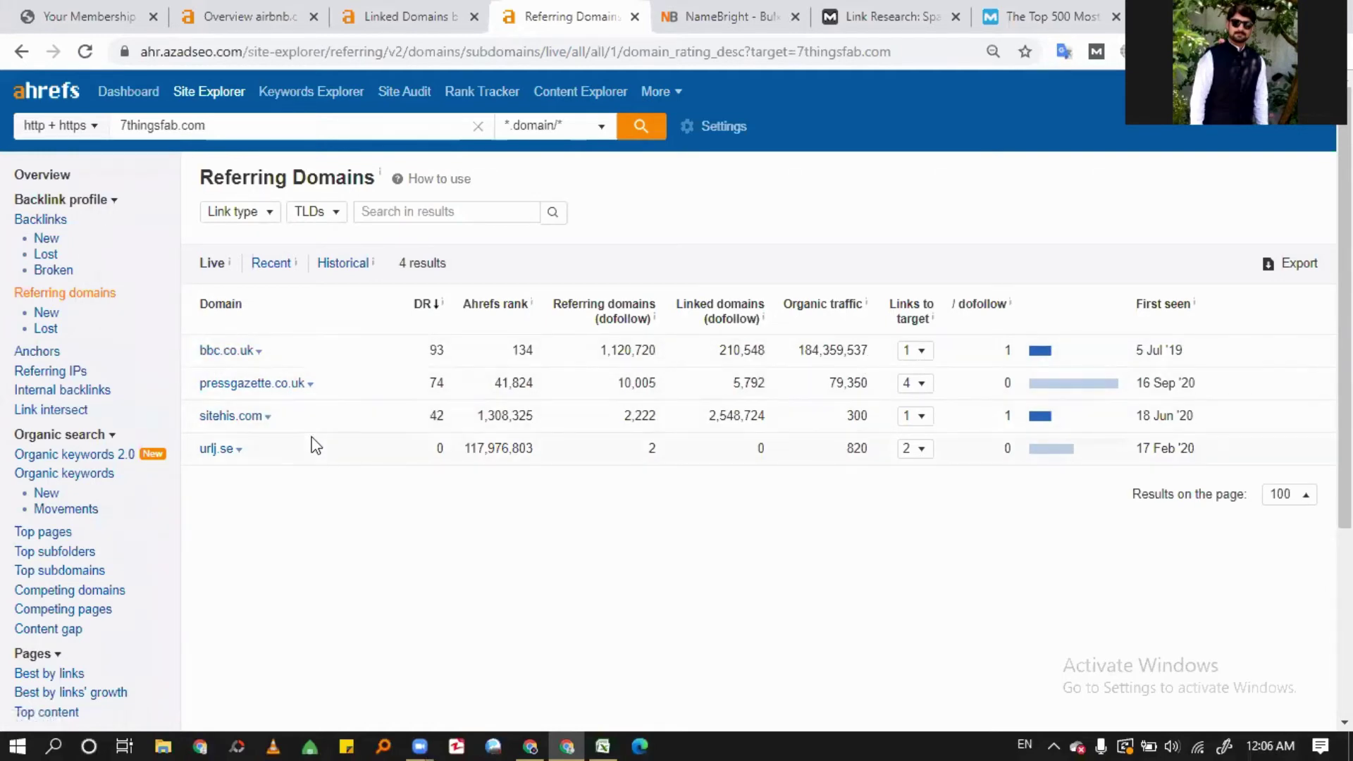
# - Expand the bbc.co.uk link details and open the referring BBC News article in a new tab
pyautogui.click(918, 354)
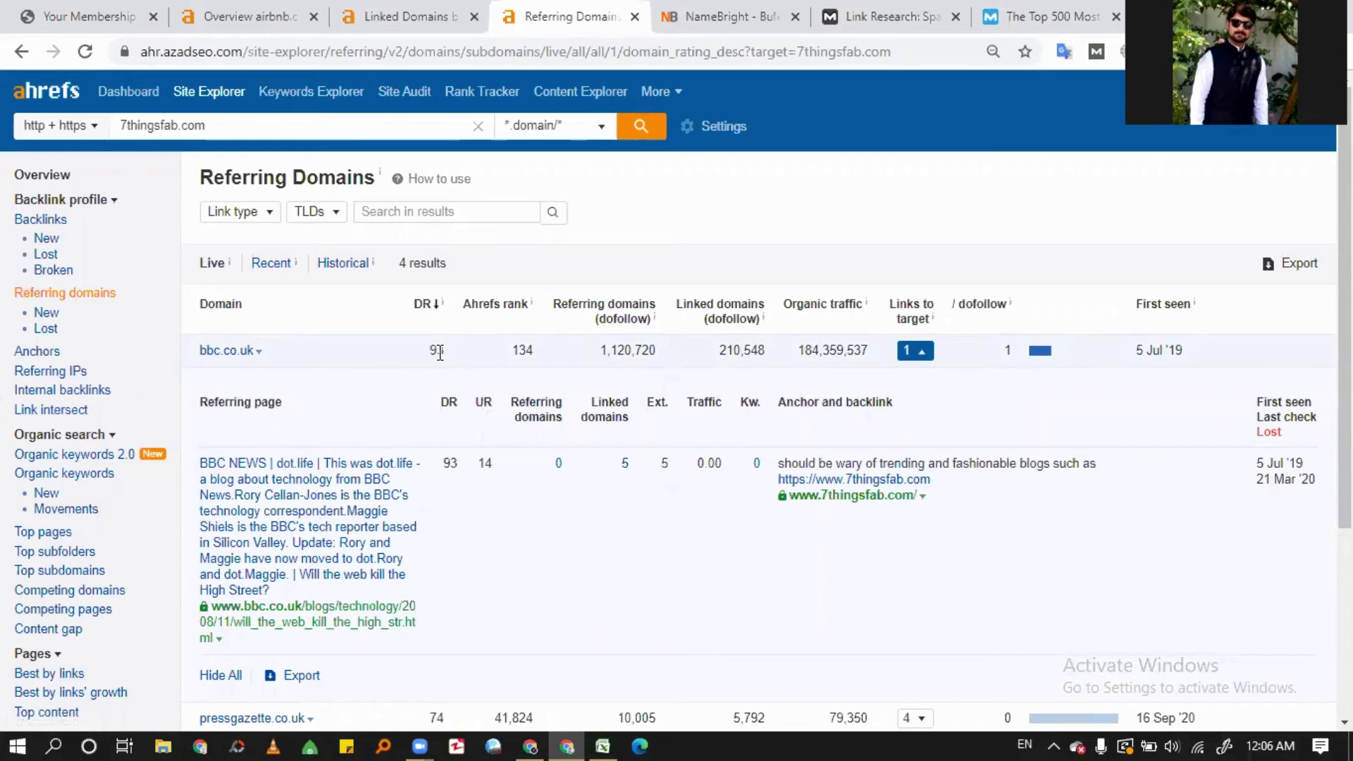
pyautogui.middleClick(385, 608)
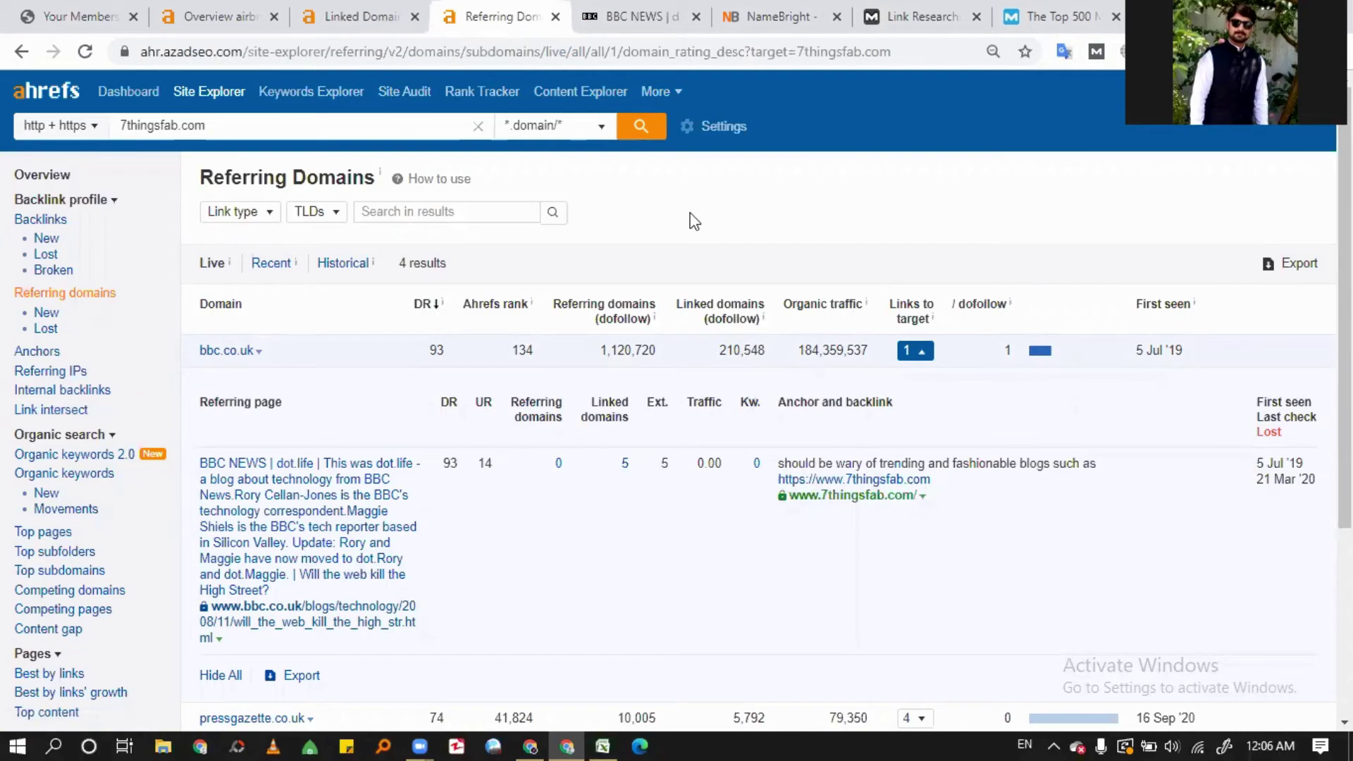
pyautogui.click(689, 8)
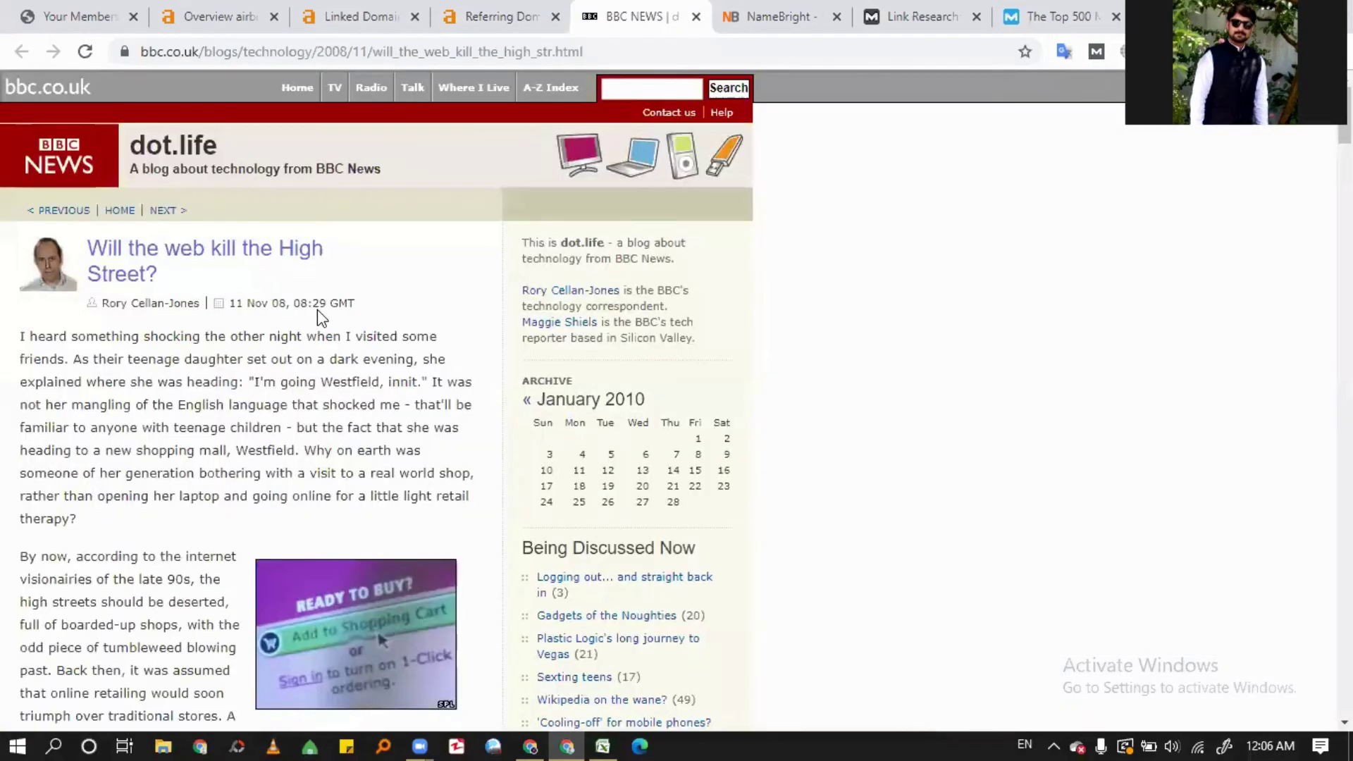
# - Search the BBC article for "htt" and locate the 7thingsfab.com link in its comments
pyautogui.scroll(-5, 317, 311)
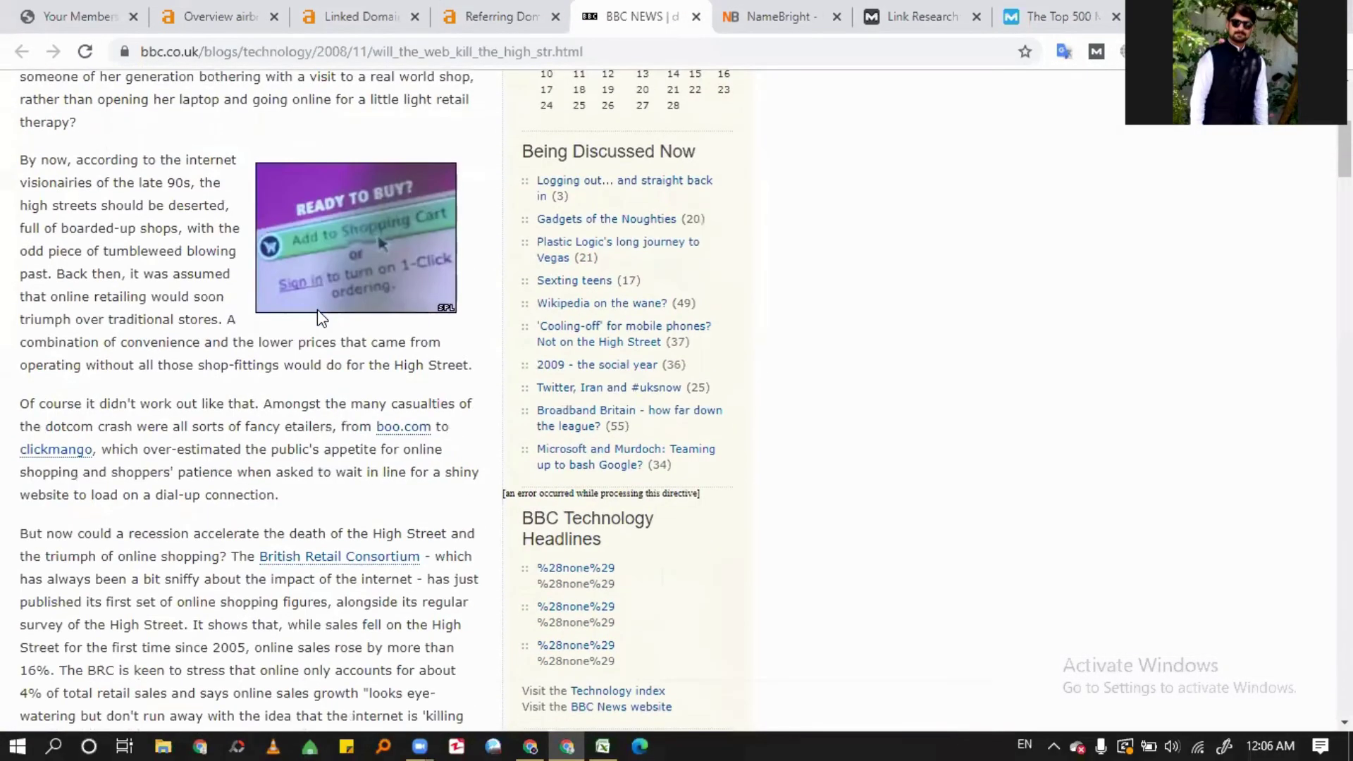
pyautogui.scroll(-3, 317, 310)
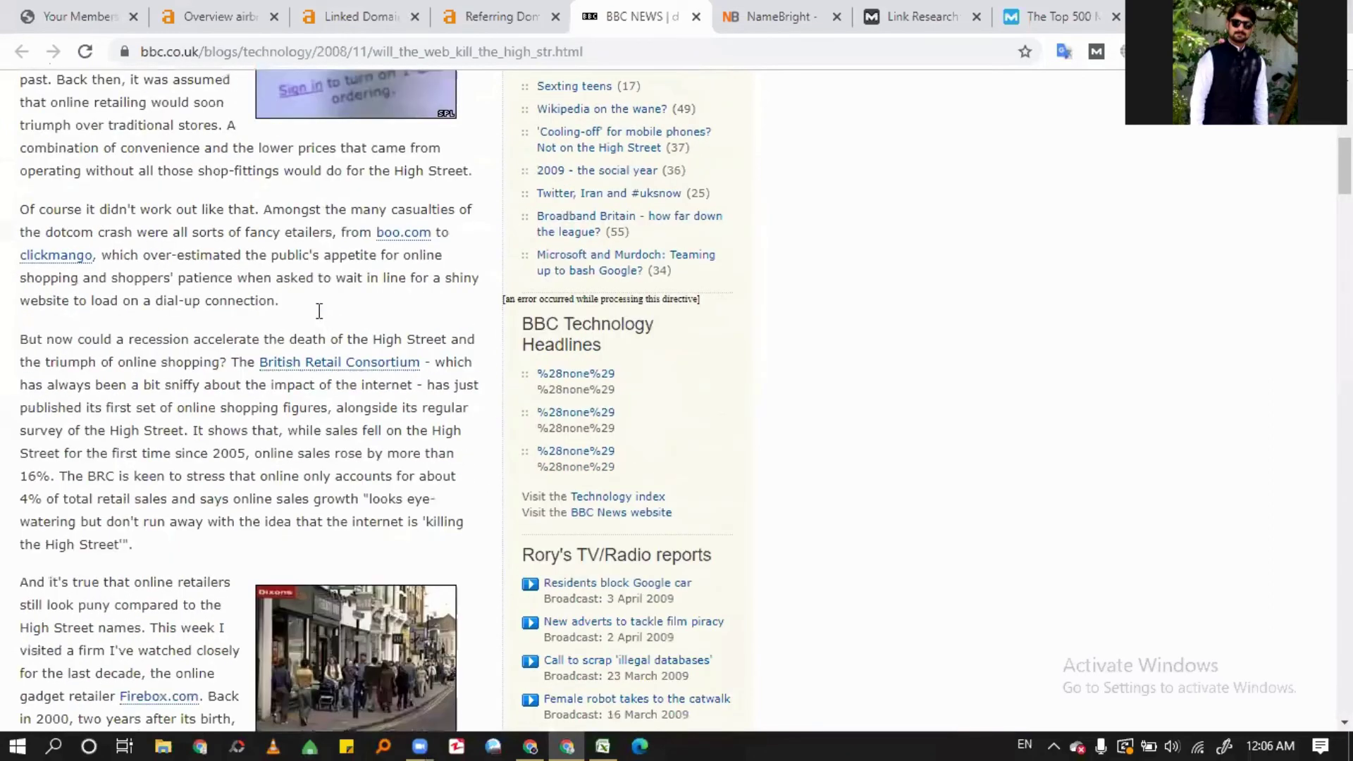
pyautogui.scroll(-1, 319, 311)
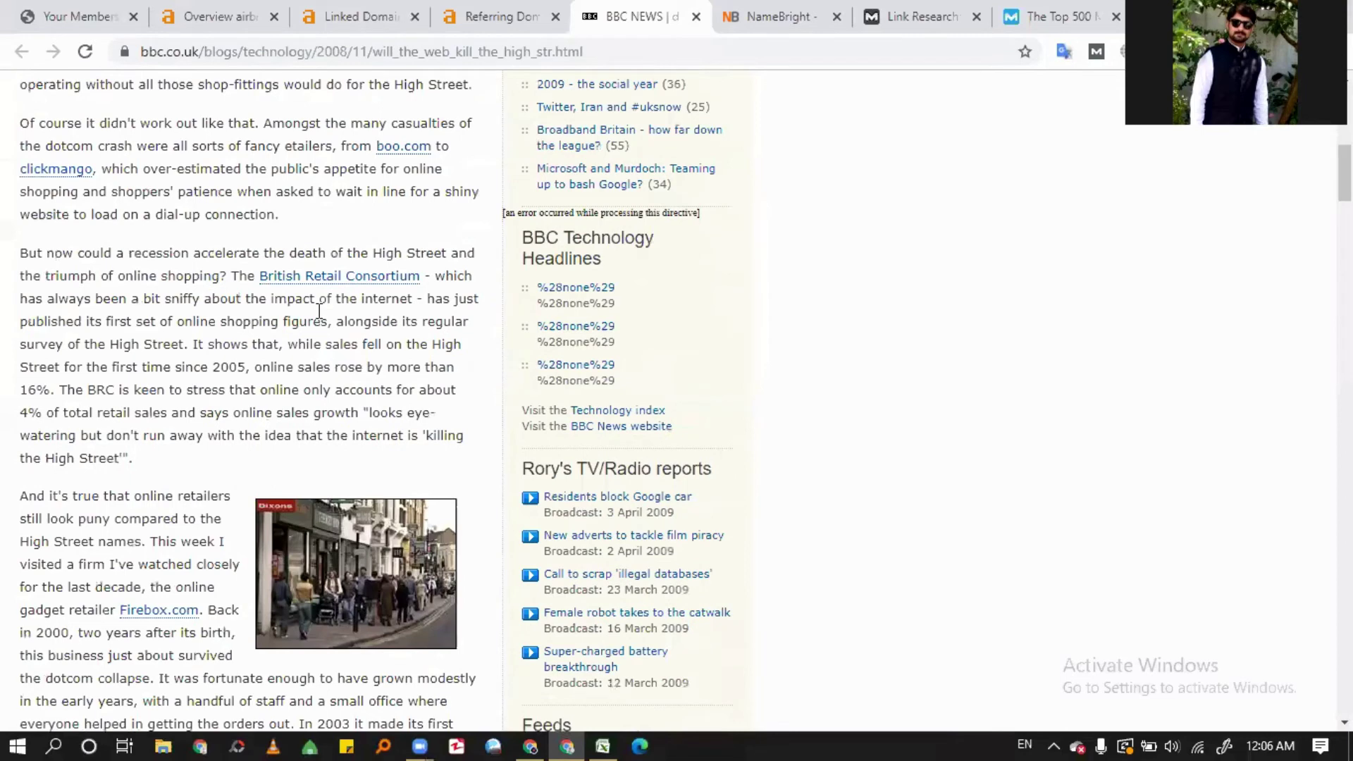
pyautogui.scroll(-10, 319, 311)
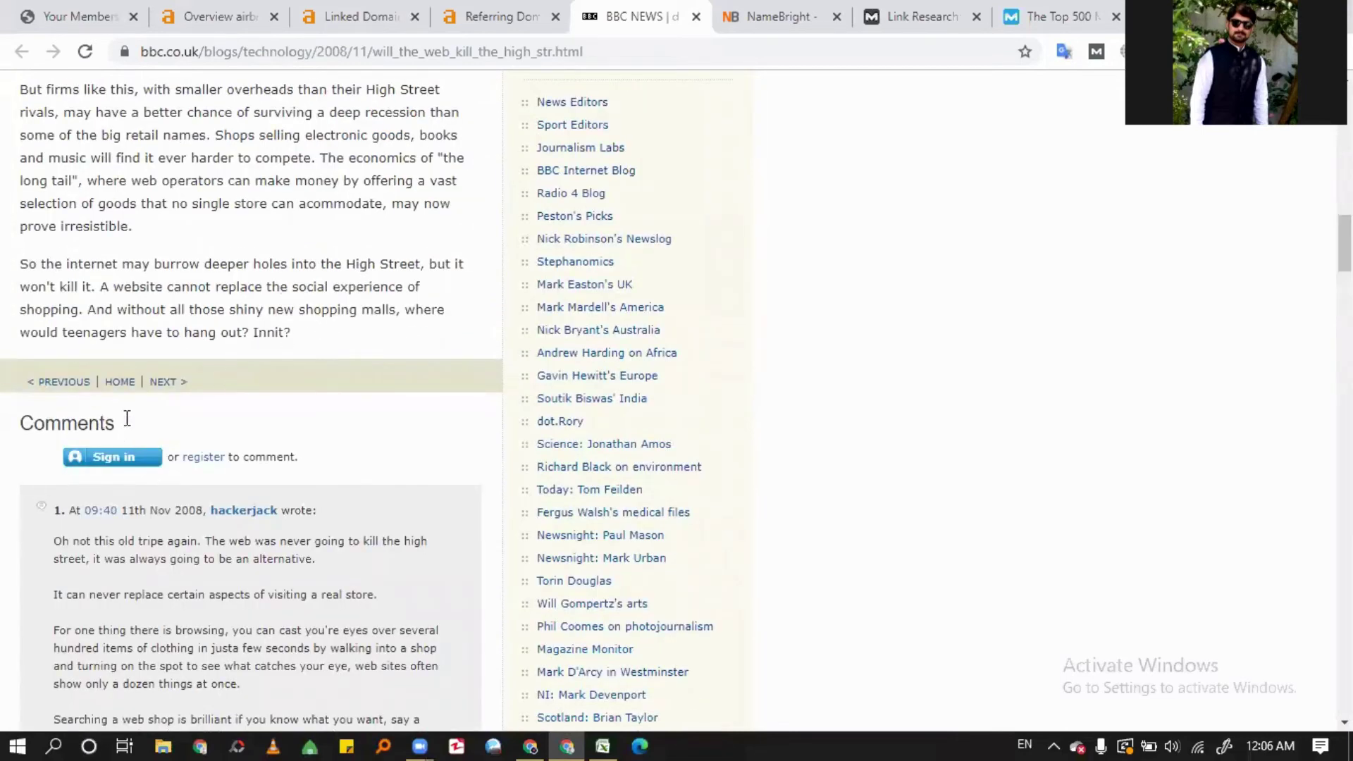
pyautogui.hotkey('ctrl', 'f')
pyautogui.write('htt')
pyautogui.scroll(-3, 326, 437)
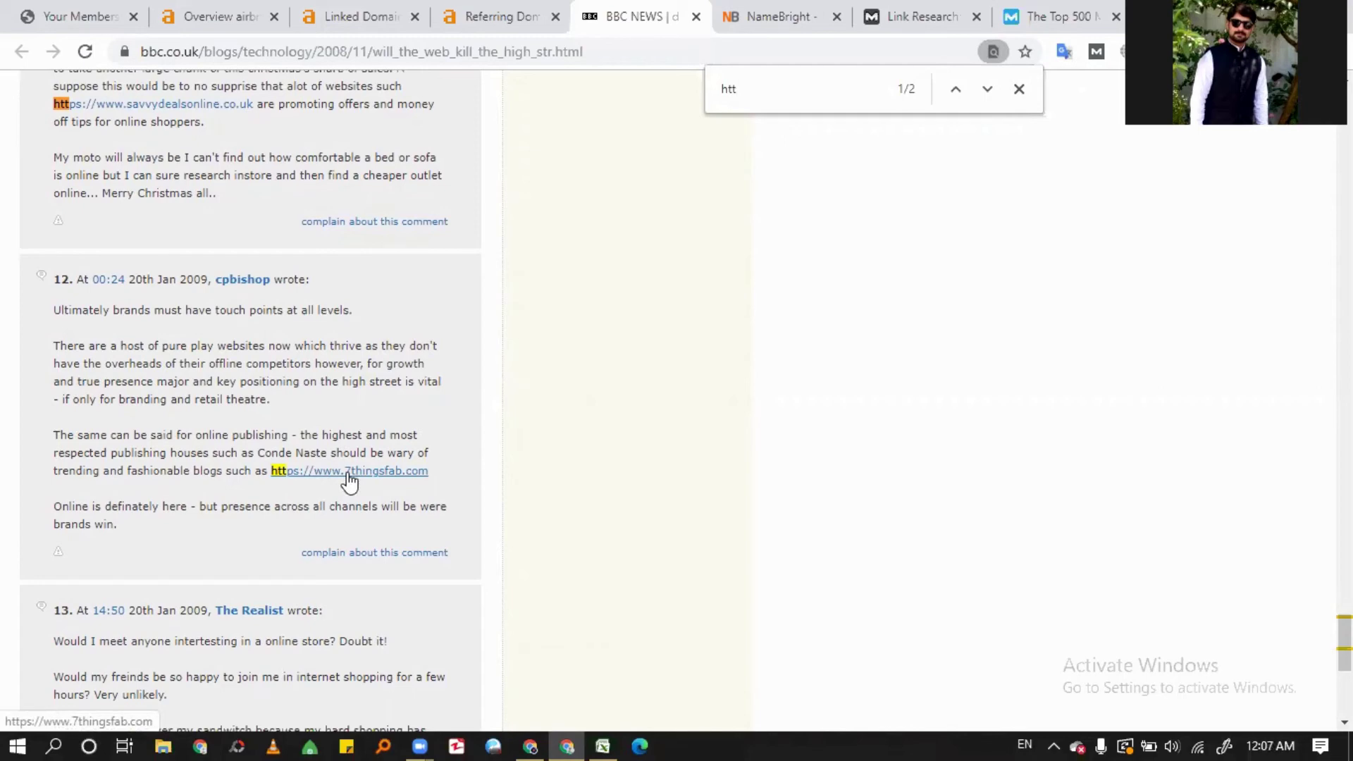
pyautogui.scroll(2, 350, 484)
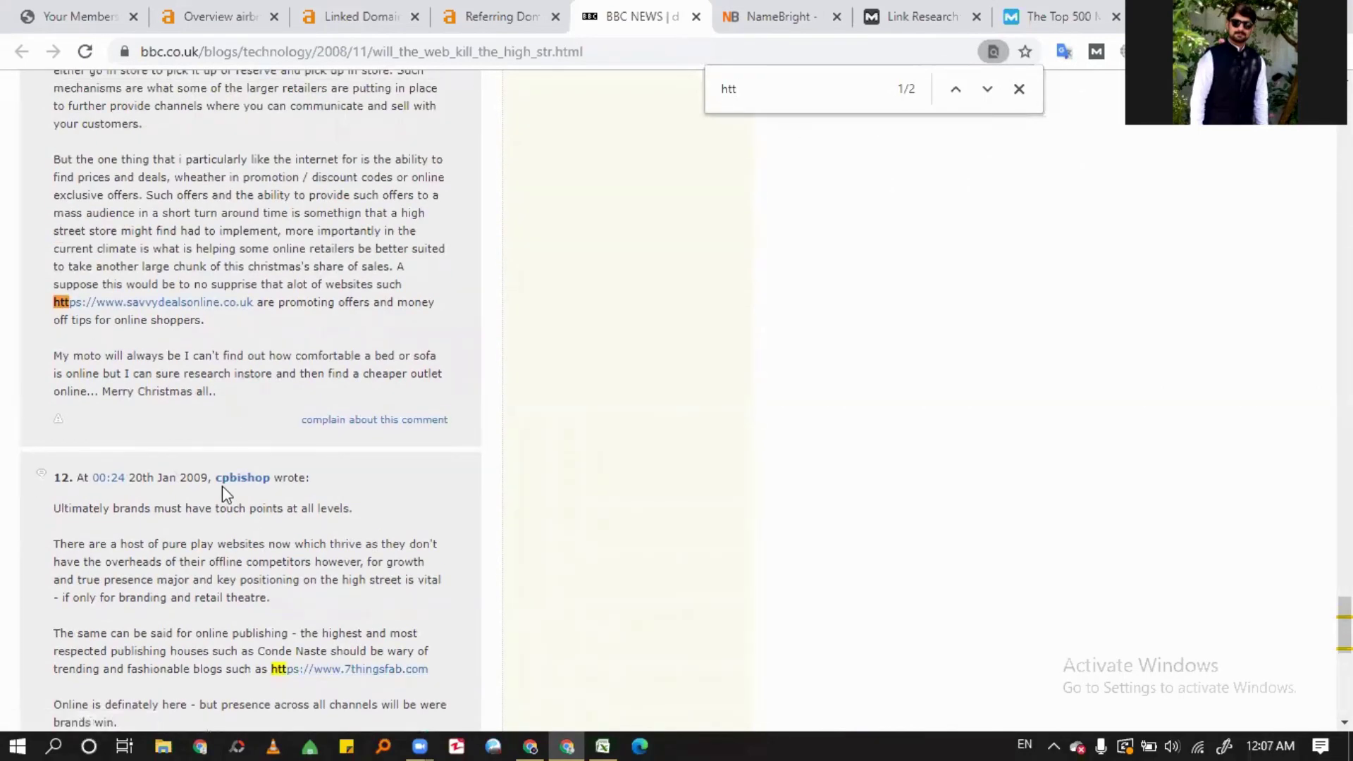
pyautogui.scroll(-2, 224, 486)
# - Review the BBC article's other comments, body text and sidebar links back up to the headline
pyautogui.scroll(15, 352, 472)
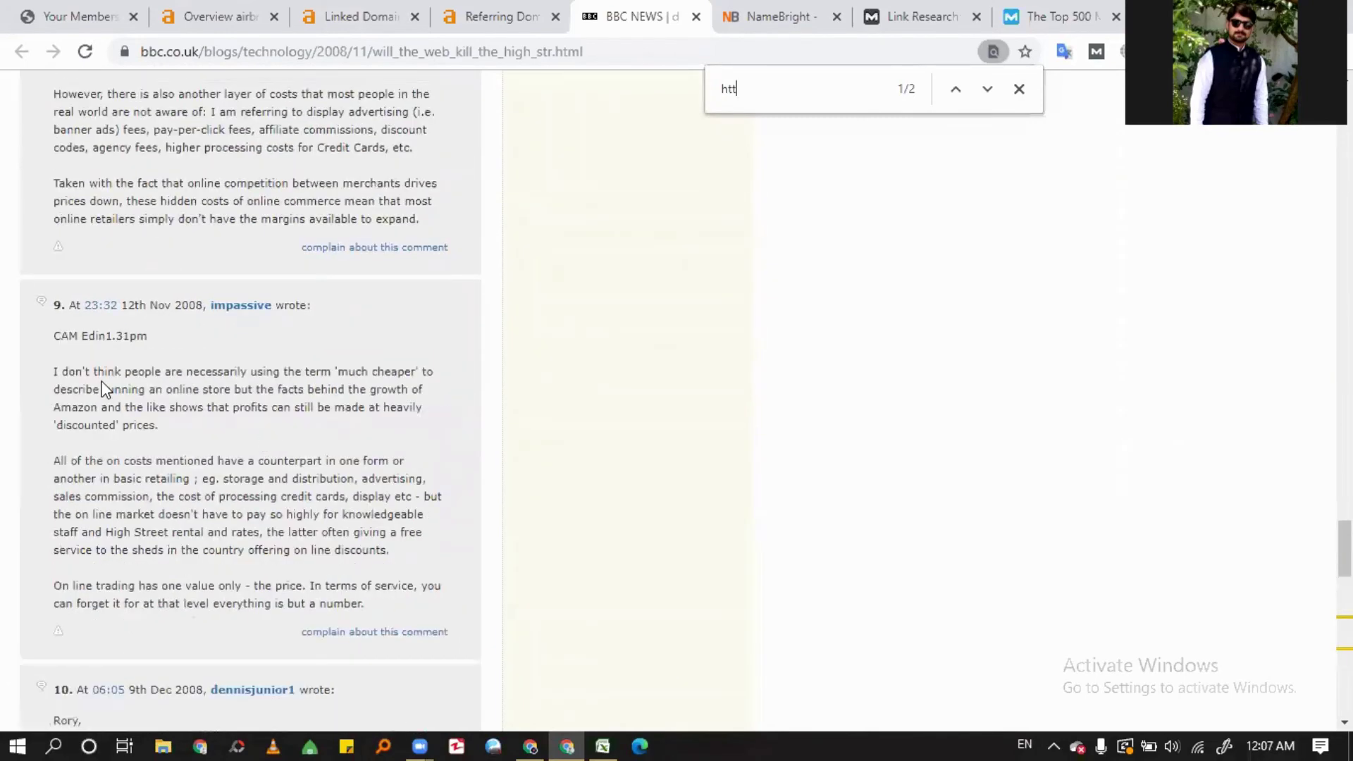
pyautogui.scroll(2, 103, 386)
pyautogui.scroll(5, 105, 389)
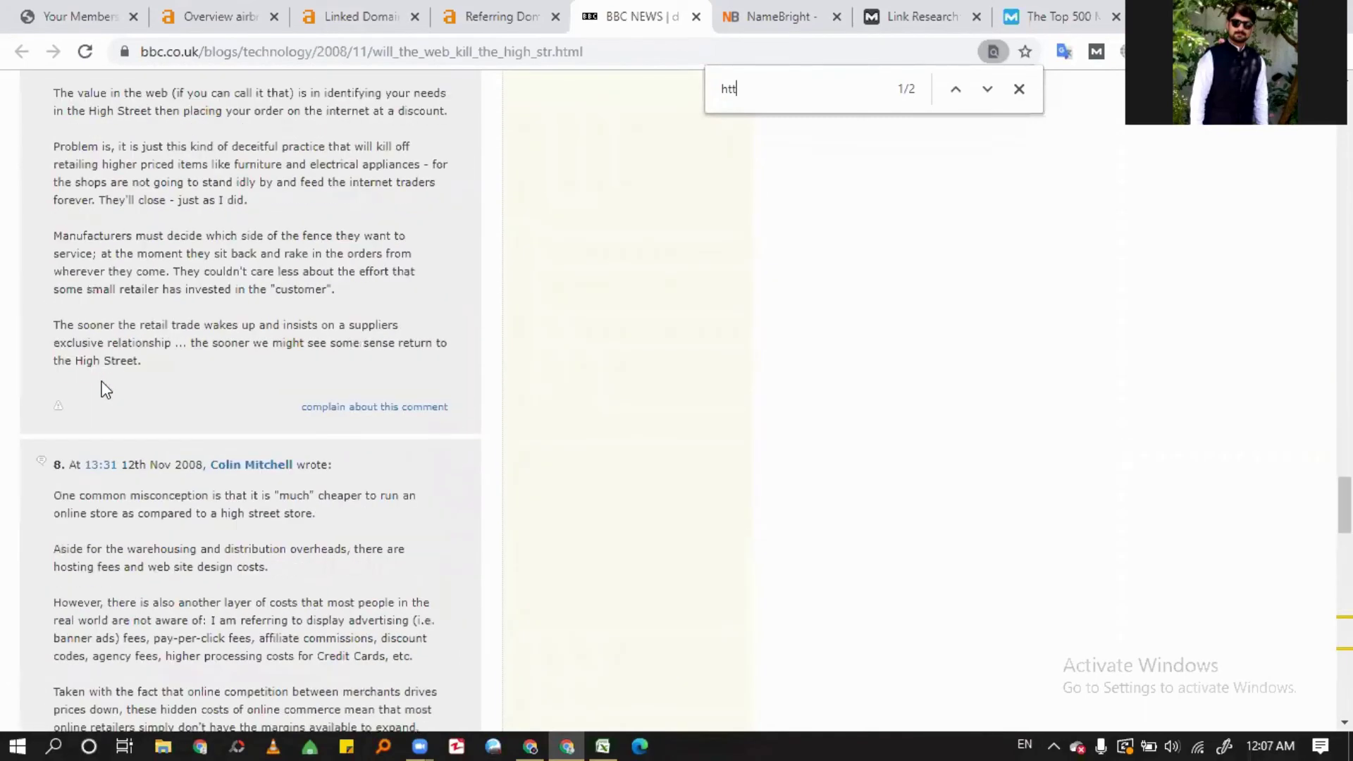
pyautogui.scroll(3, 105, 389)
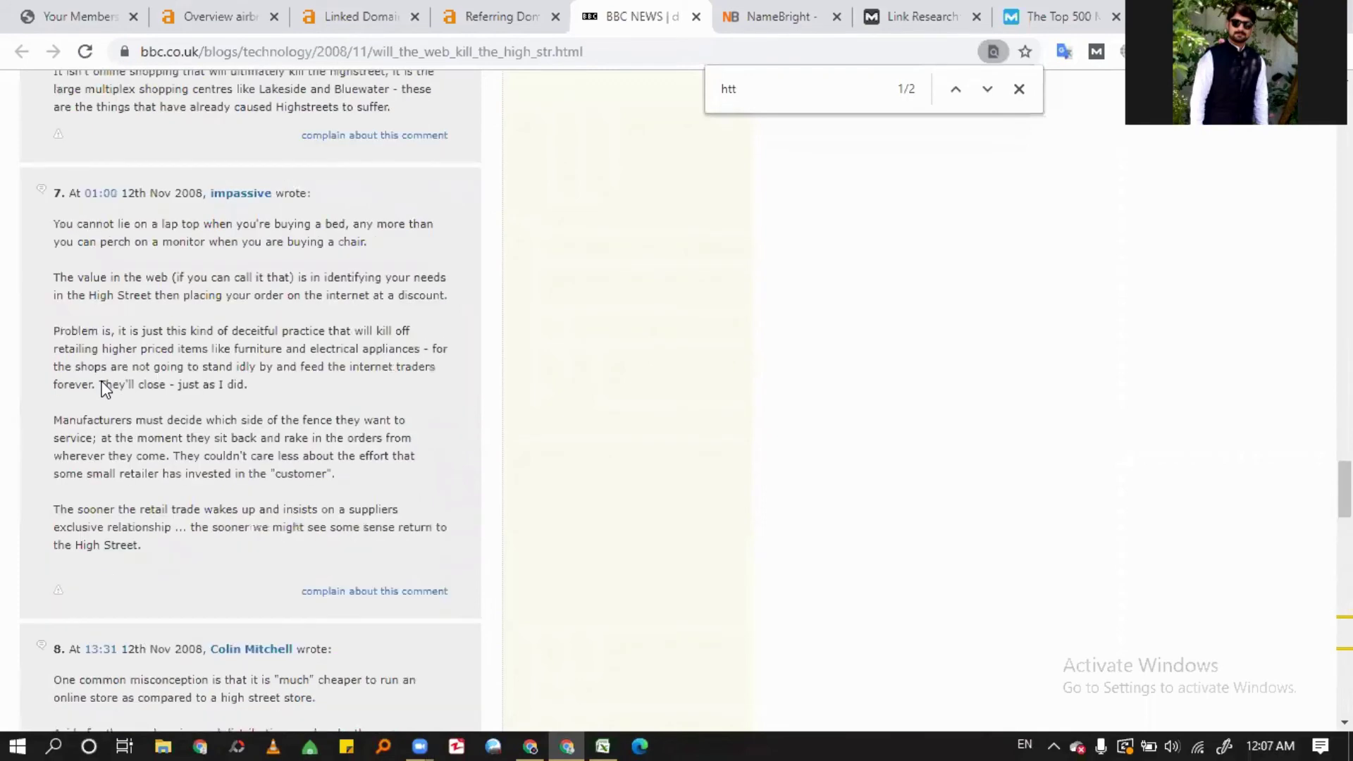
pyautogui.scroll(8, 104, 392)
pyautogui.scroll(12, 67, 428)
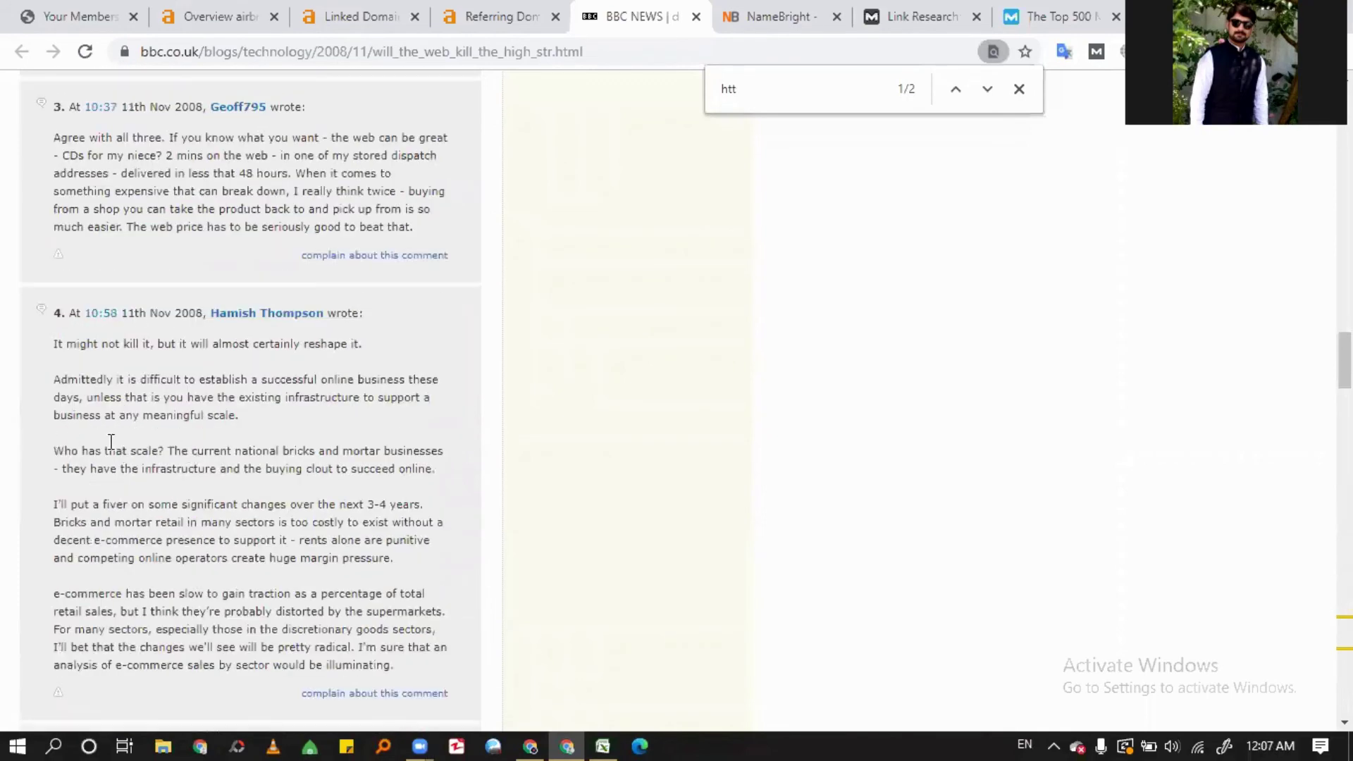
pyautogui.scroll(2, 111, 442)
pyautogui.scroll(6, 40, 445)
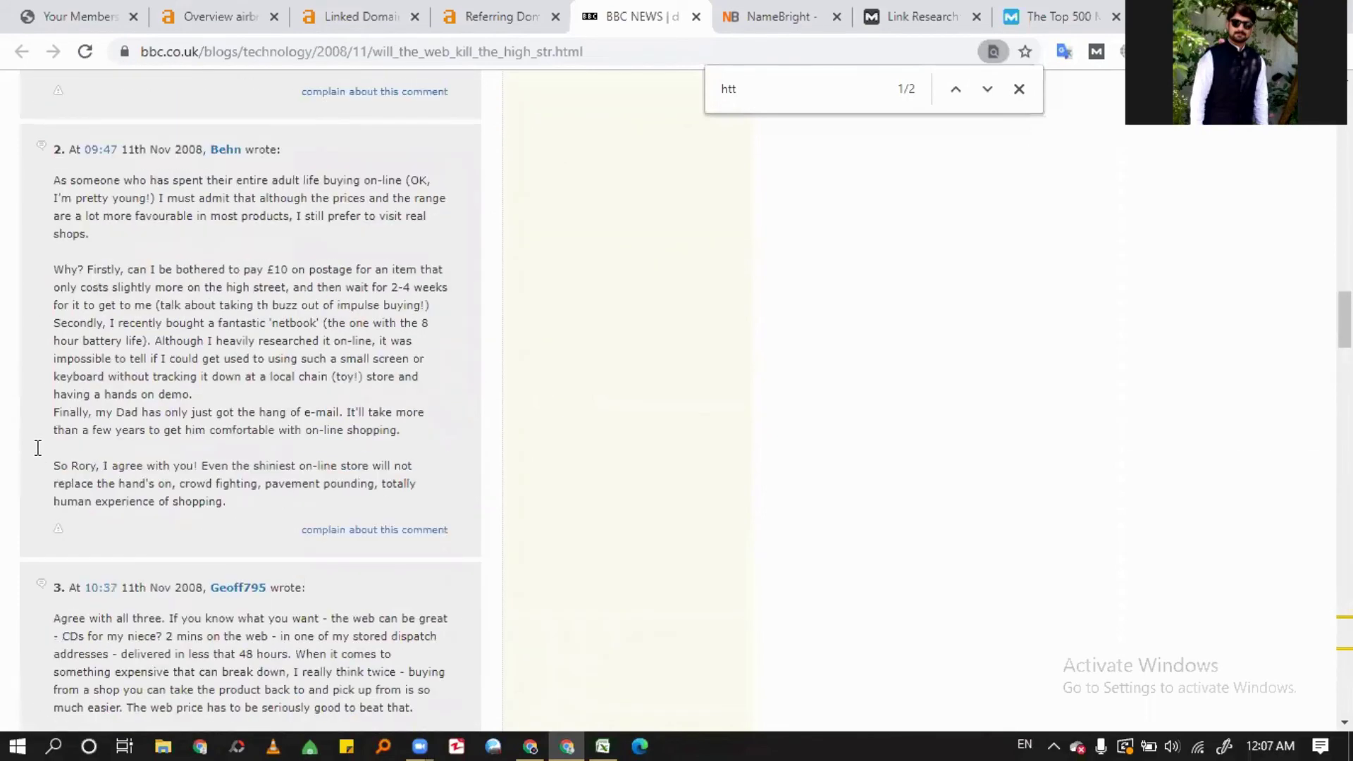
pyautogui.scroll(10, 82, 432)
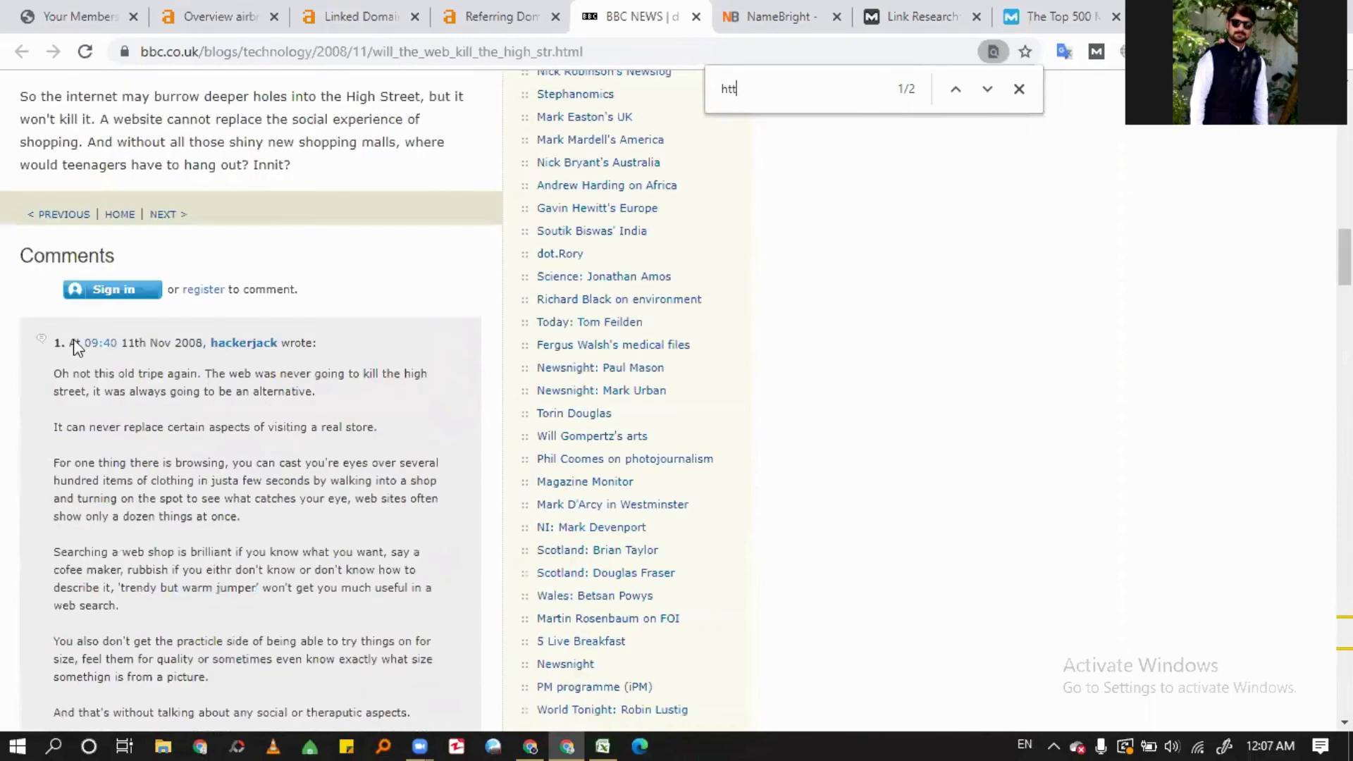
pyautogui.scroll(7, 73, 339)
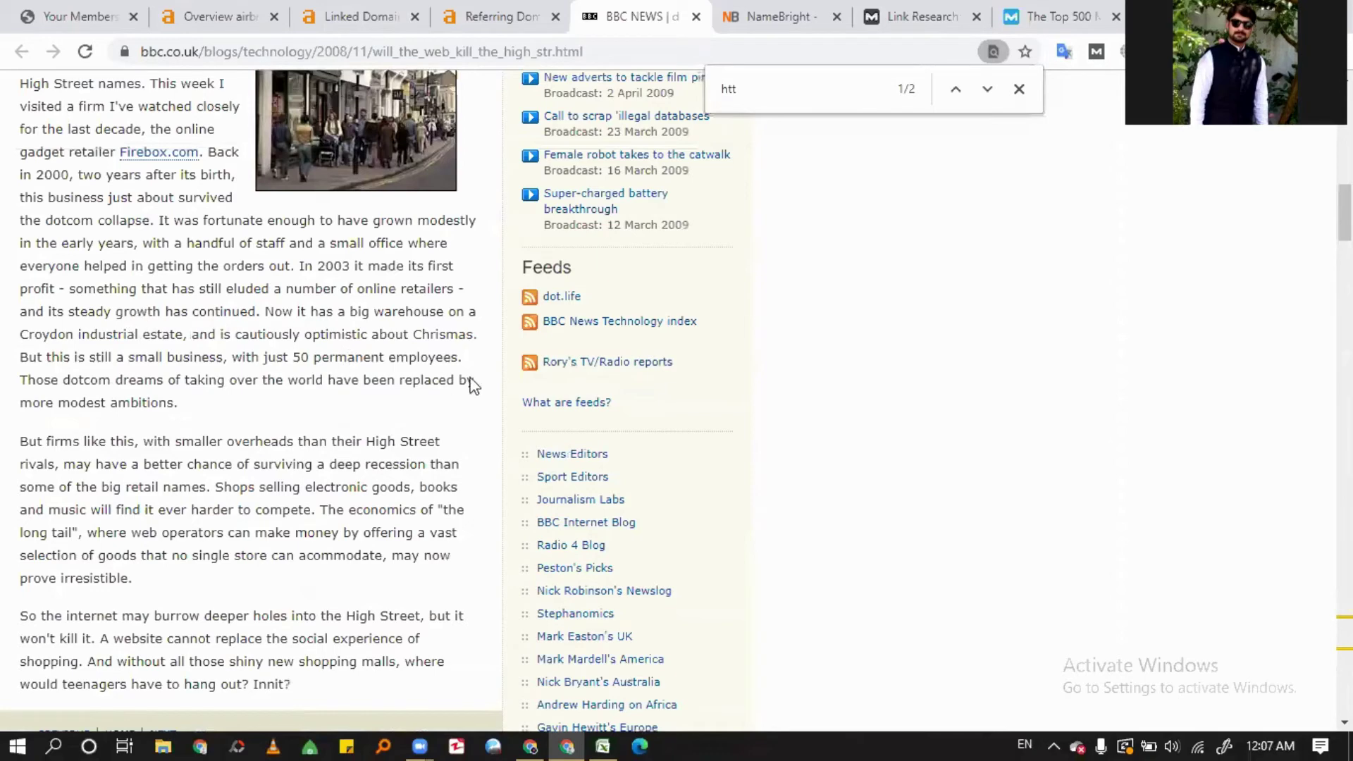
pyautogui.scroll(2, 496, 385)
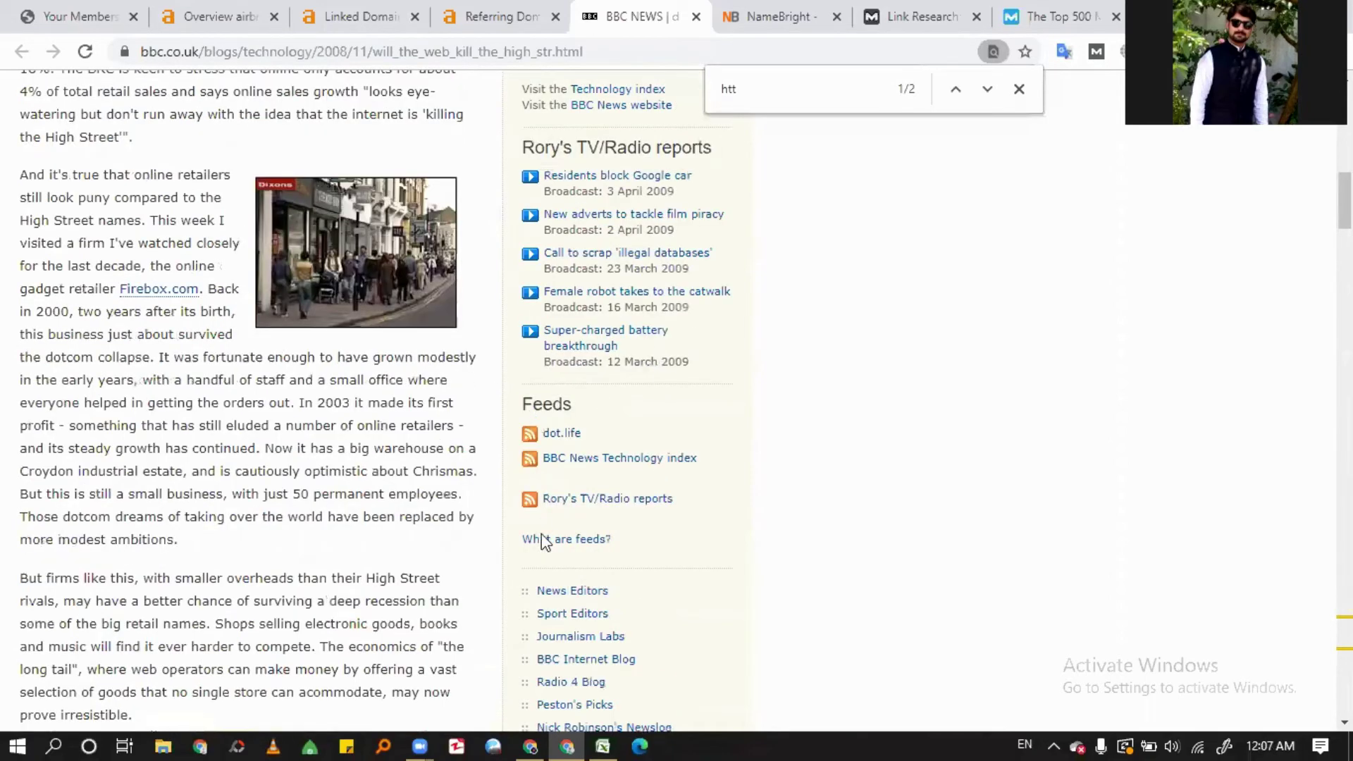
pyautogui.scroll(7, 600, 414)
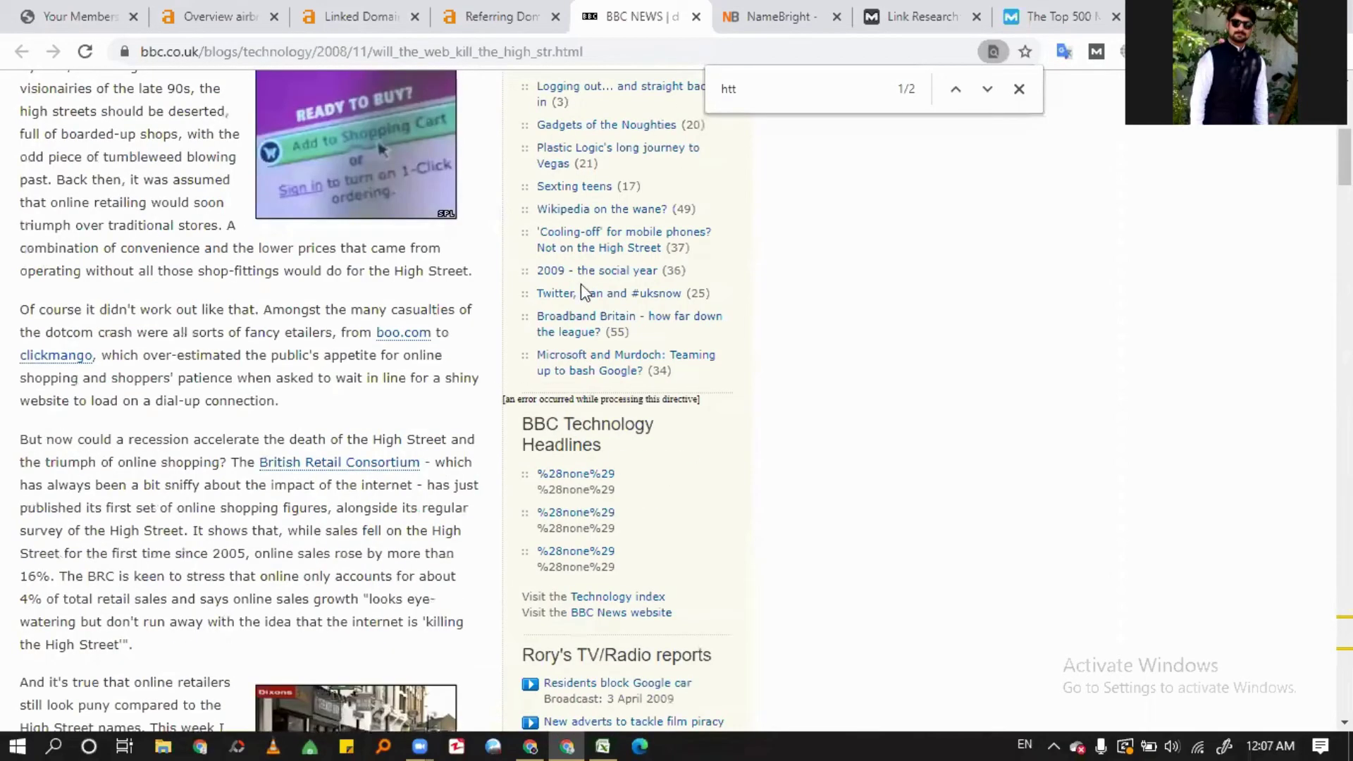
pyautogui.scroll(7, 573, 404)
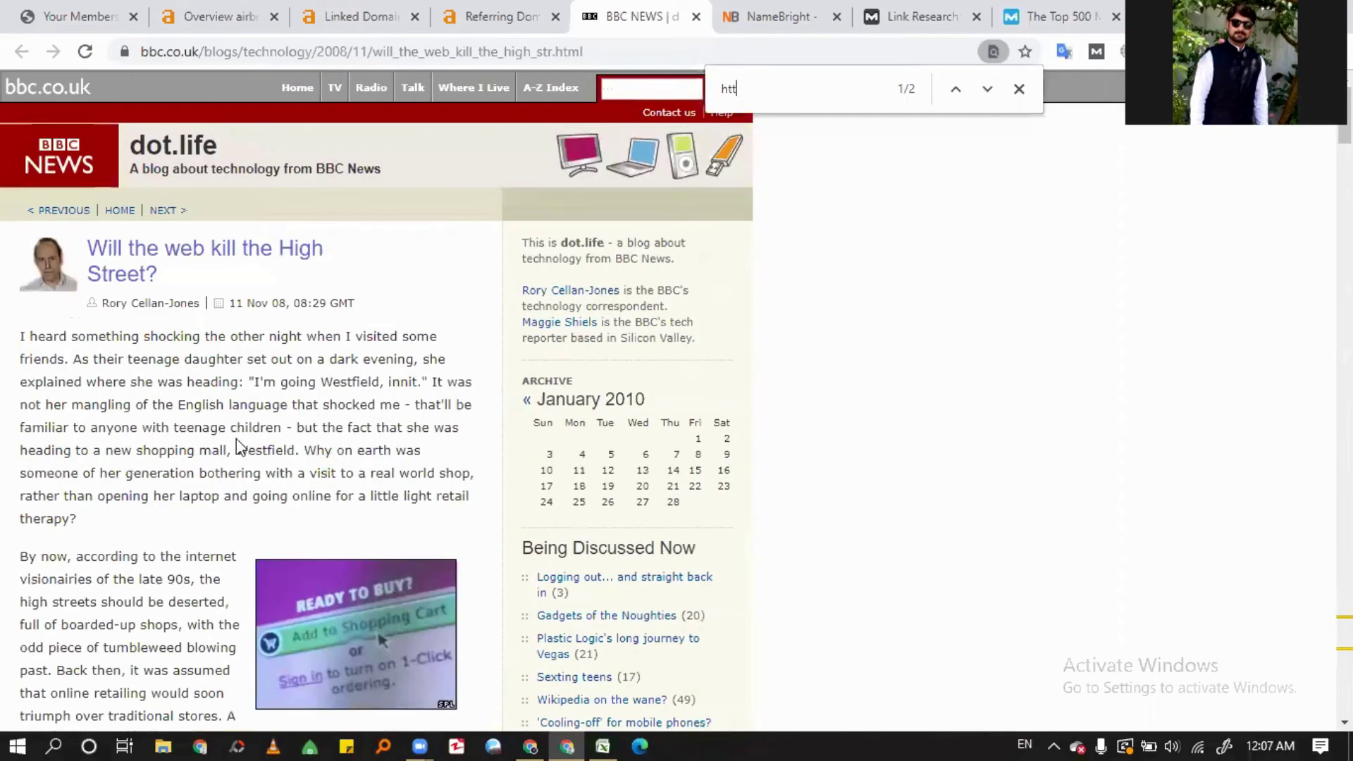
# - Read down through the BBC article again to the comment containing the 7thingsfab.com link
pyautogui.scroll(-4, 243, 448)
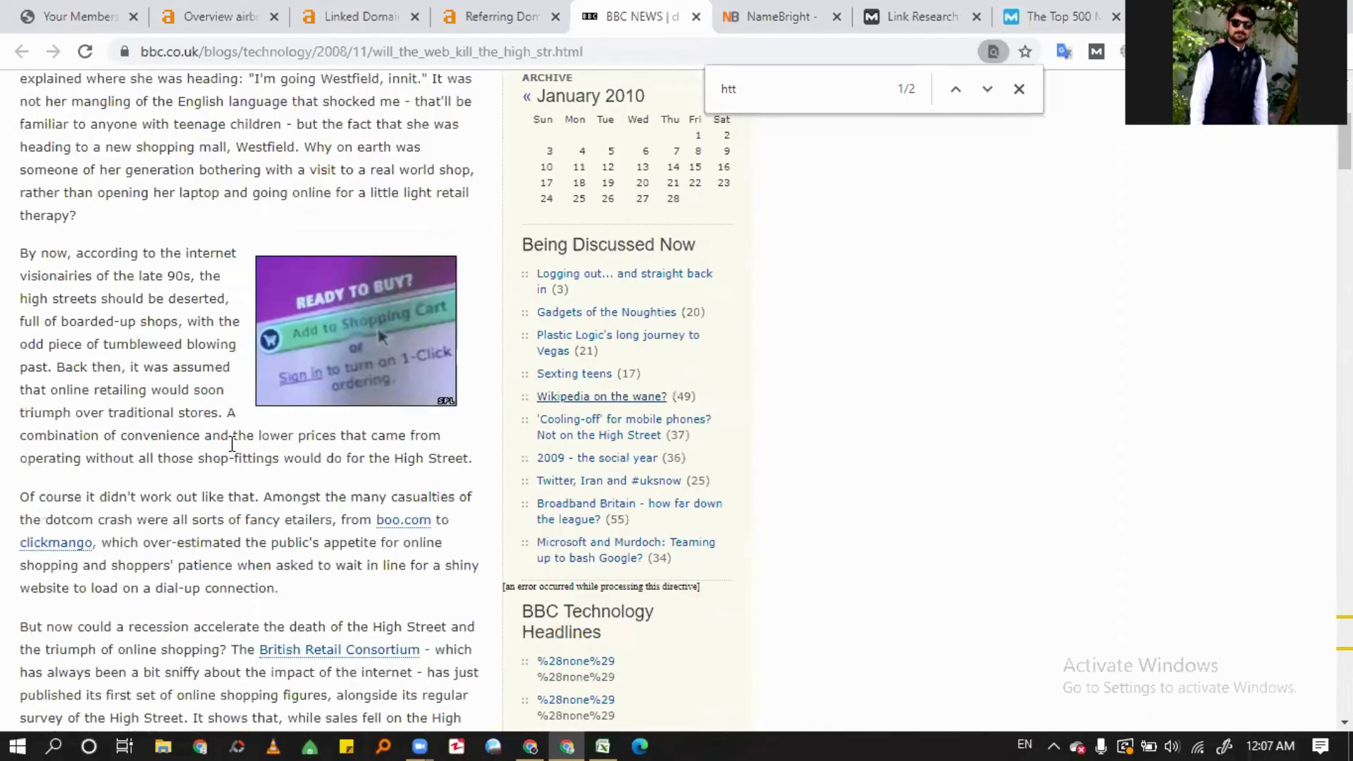
pyautogui.scroll(-4, 232, 444)
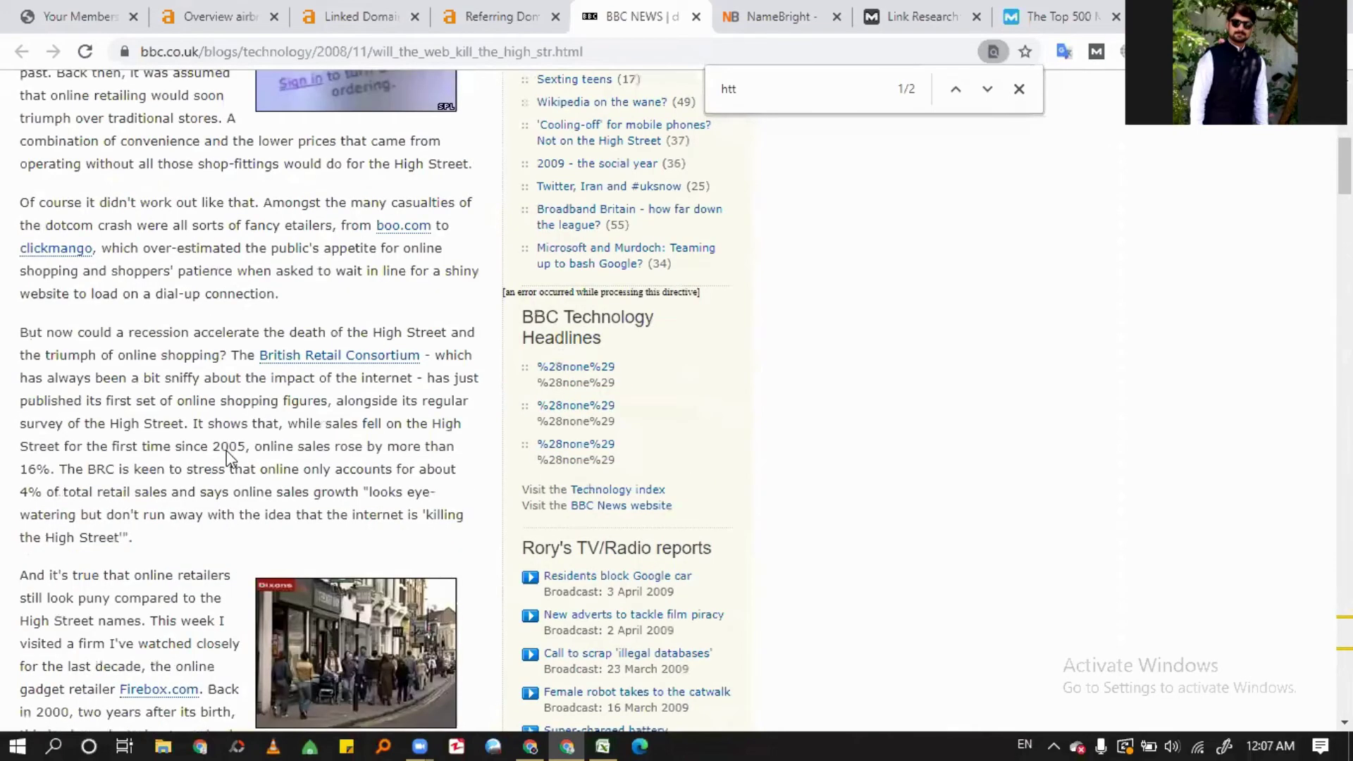
pyautogui.scroll(-20, 227, 458)
pyautogui.scroll(-20, 318, 536)
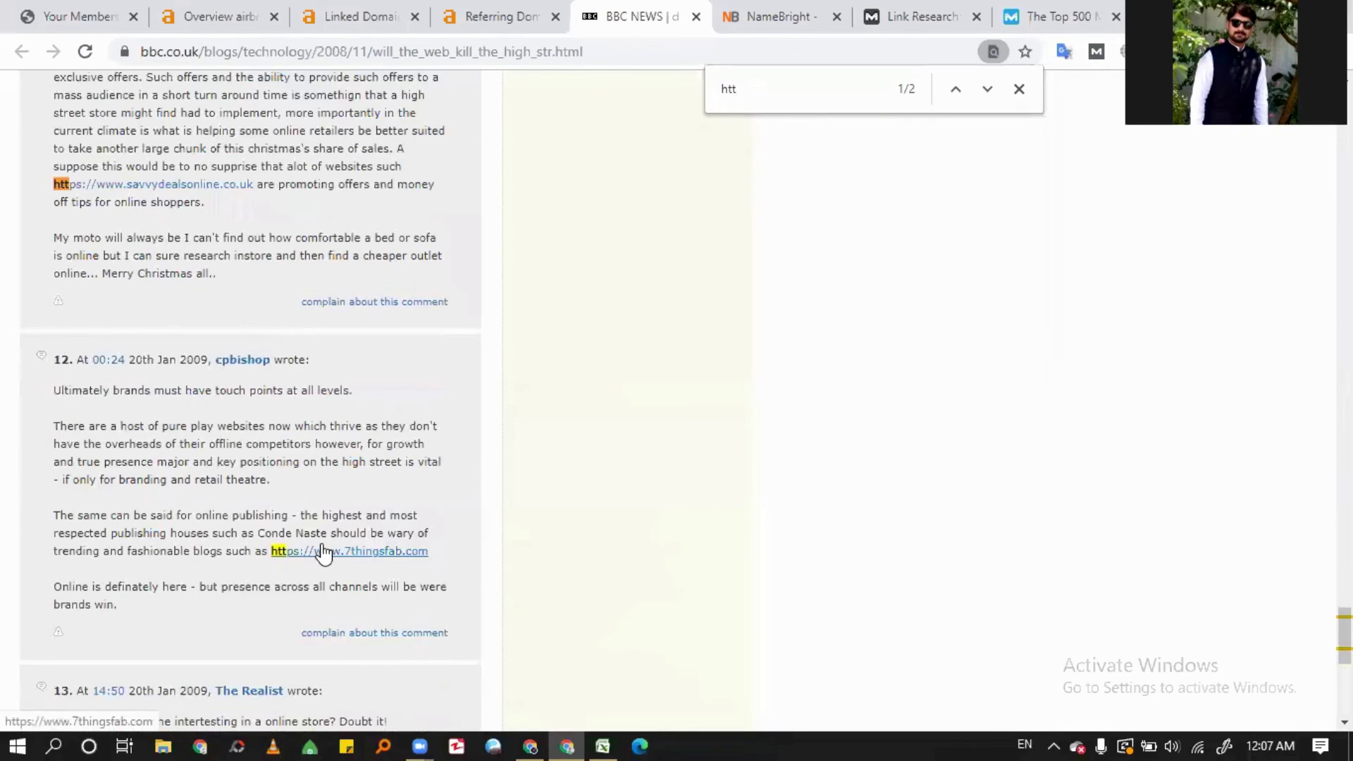
# - Revisit the Ahrefs Referring Domains and Linked Domains reports, and check the Domain Authority of 7thingsfab.com in Moz
pyautogui.click(488, 10)
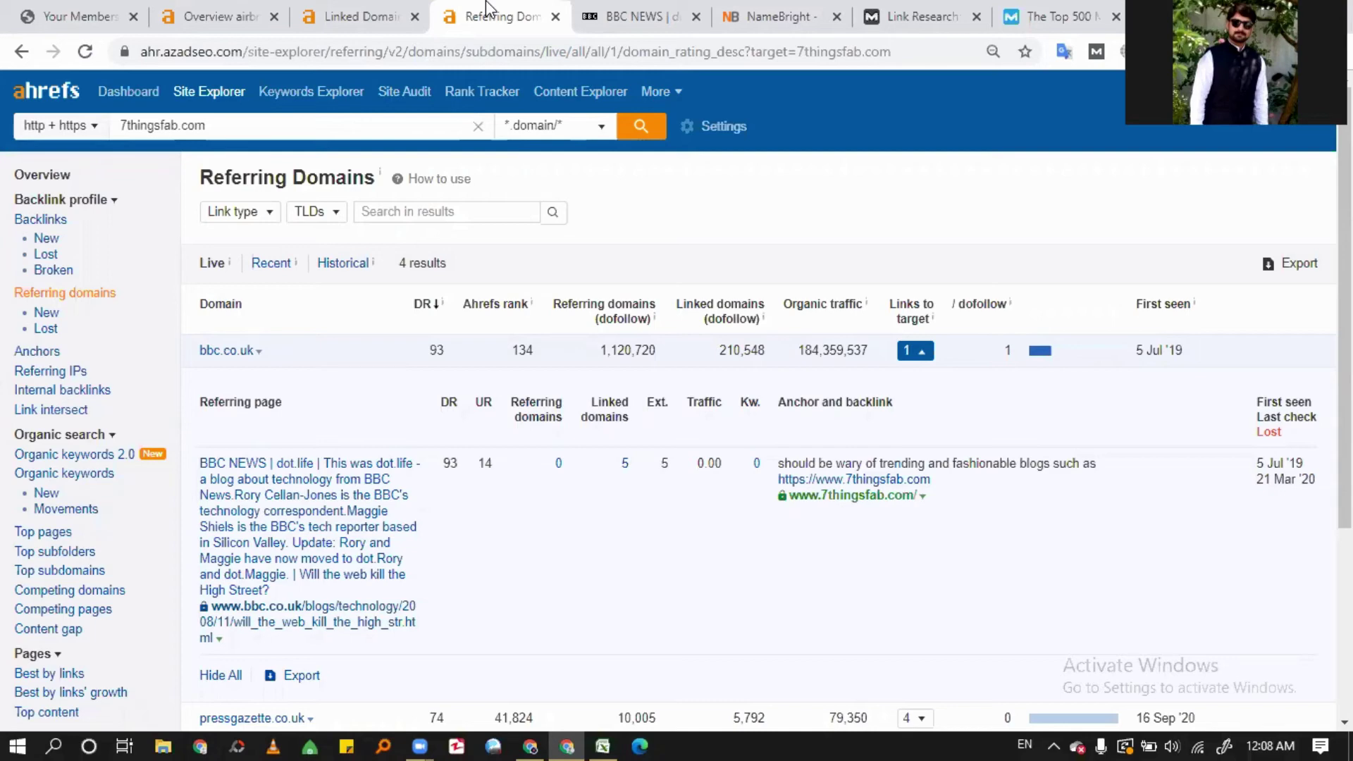
pyautogui.click(356, 11)
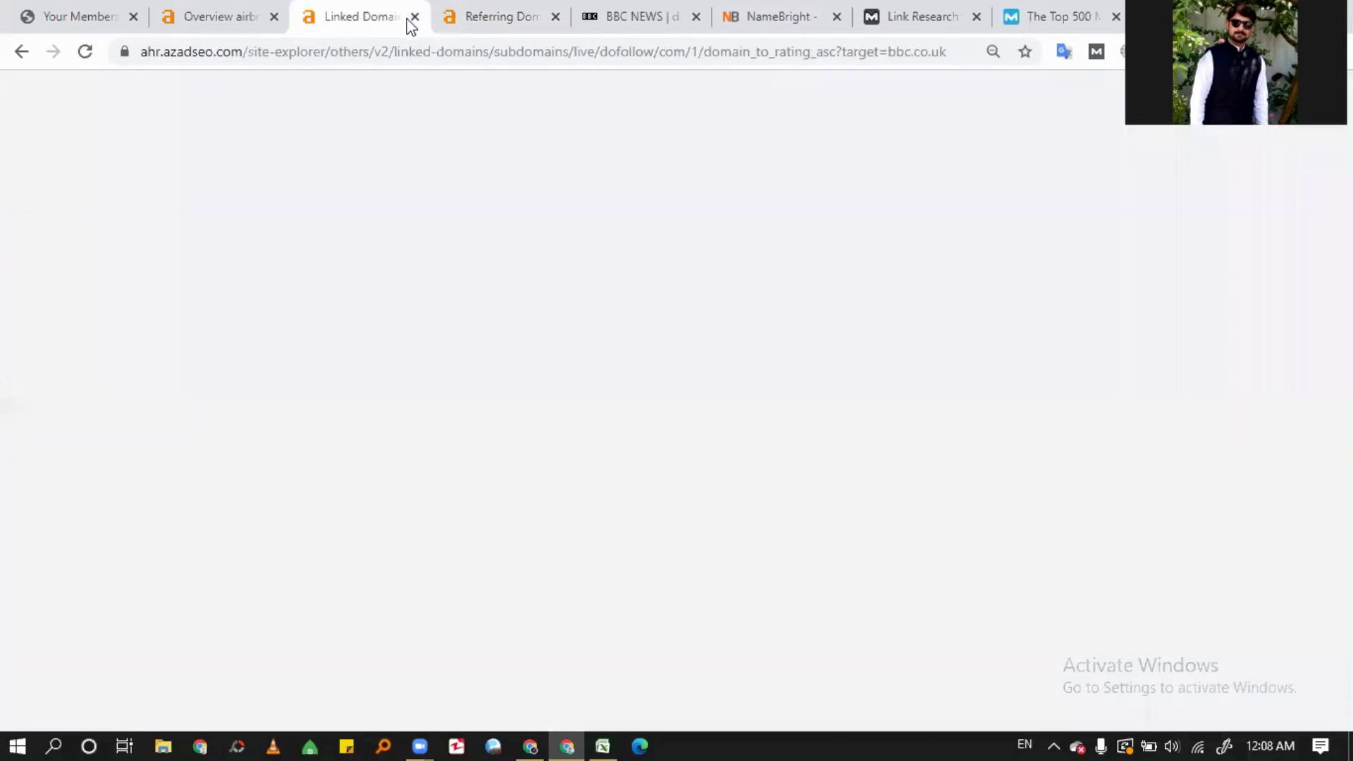
pyautogui.click(956, 11)
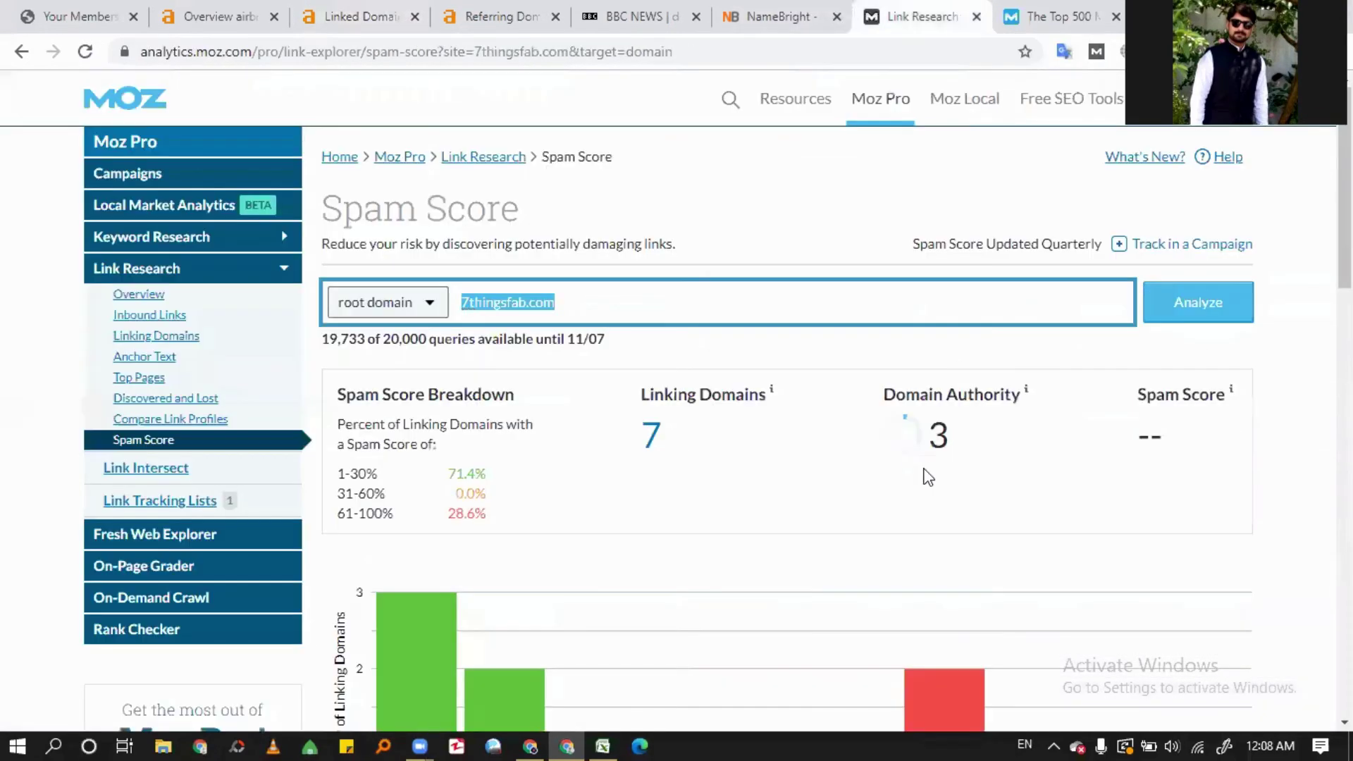
pyautogui.moveTo(937, 436); pyautogui.dragTo(949, 439)
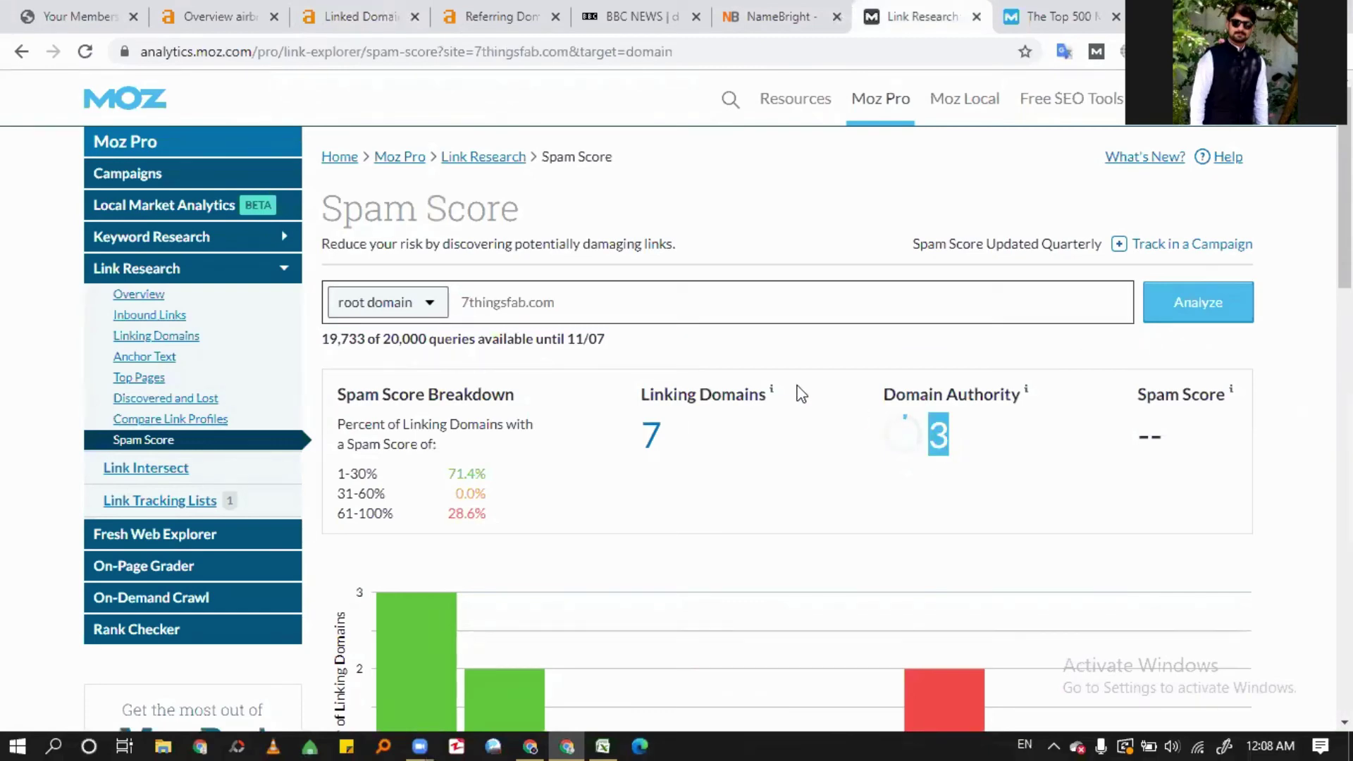
# - Open the Wayback Machine at web.archive.org in a new browser tab
pyautogui.hotkey('ctrl', 't')
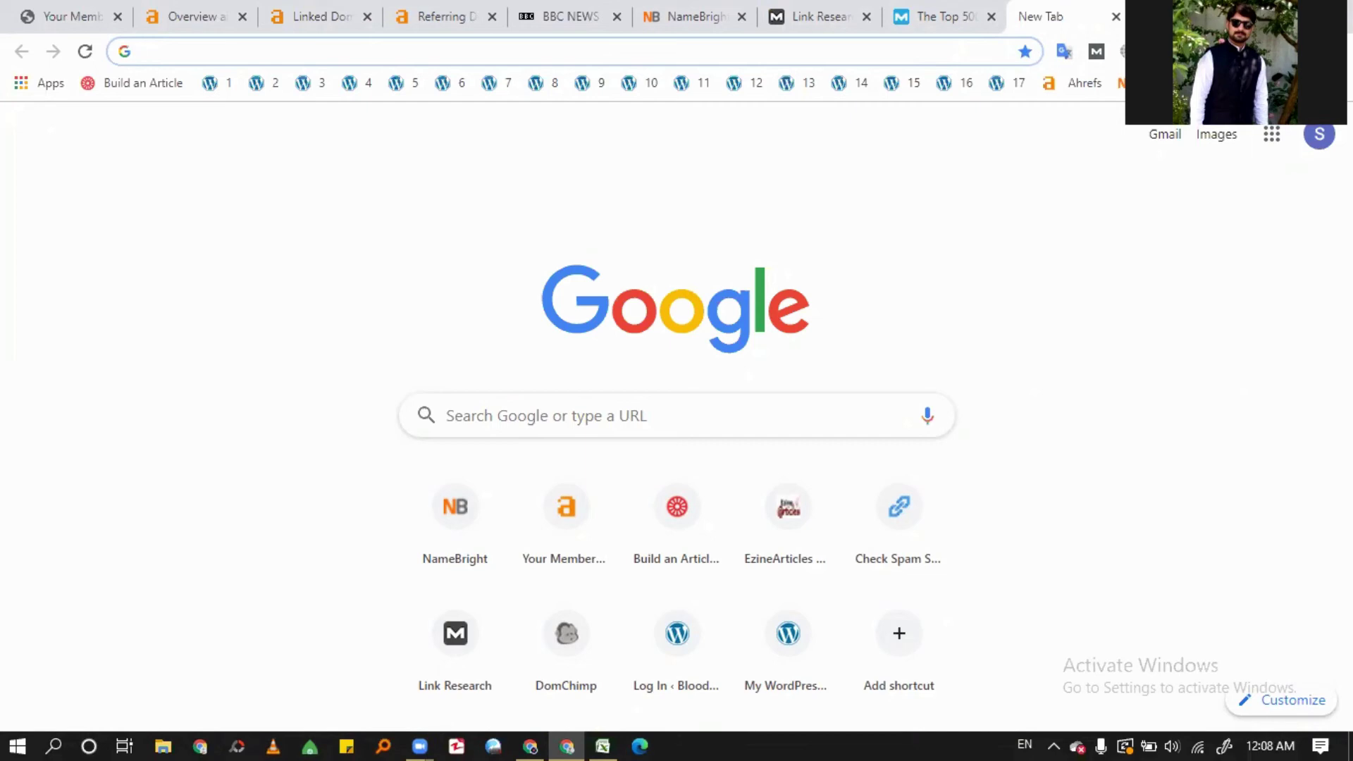
pyautogui.write('w')
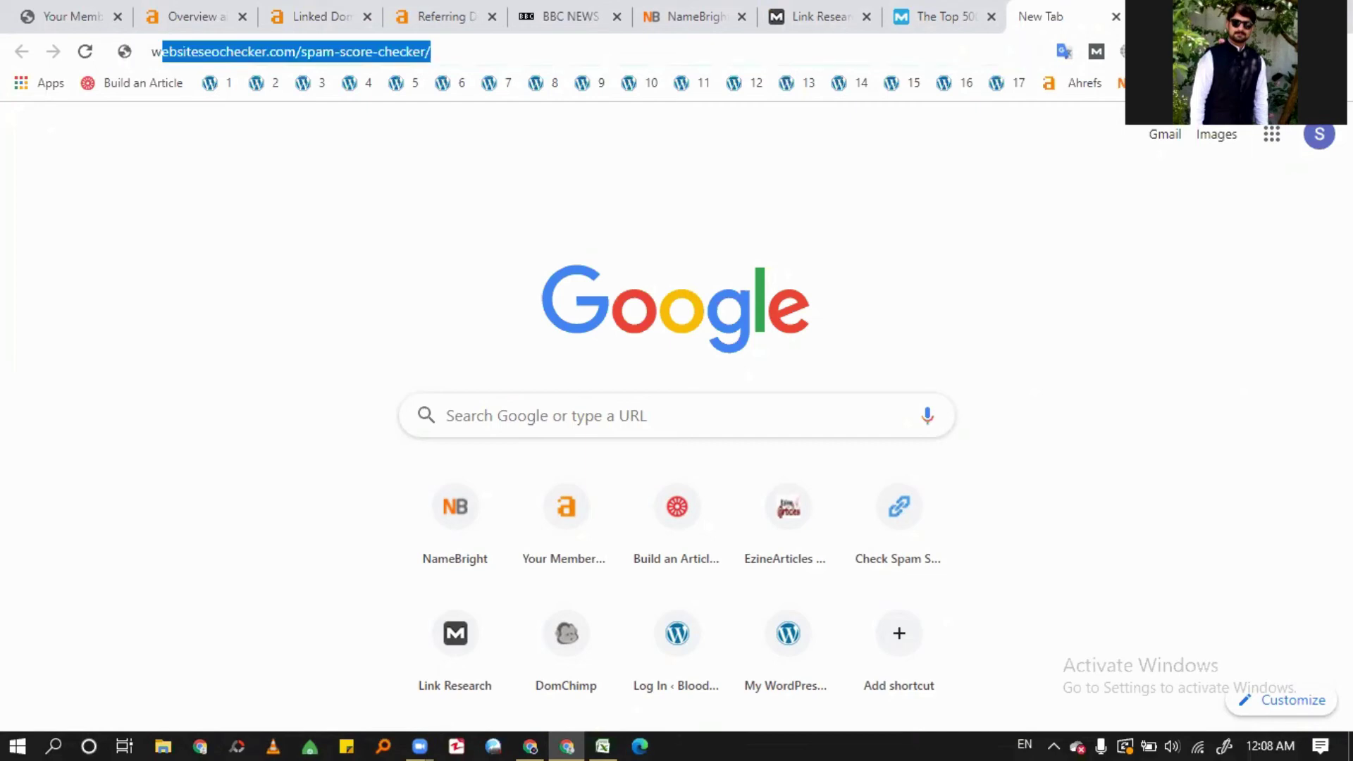
pyautogui.write('eb')
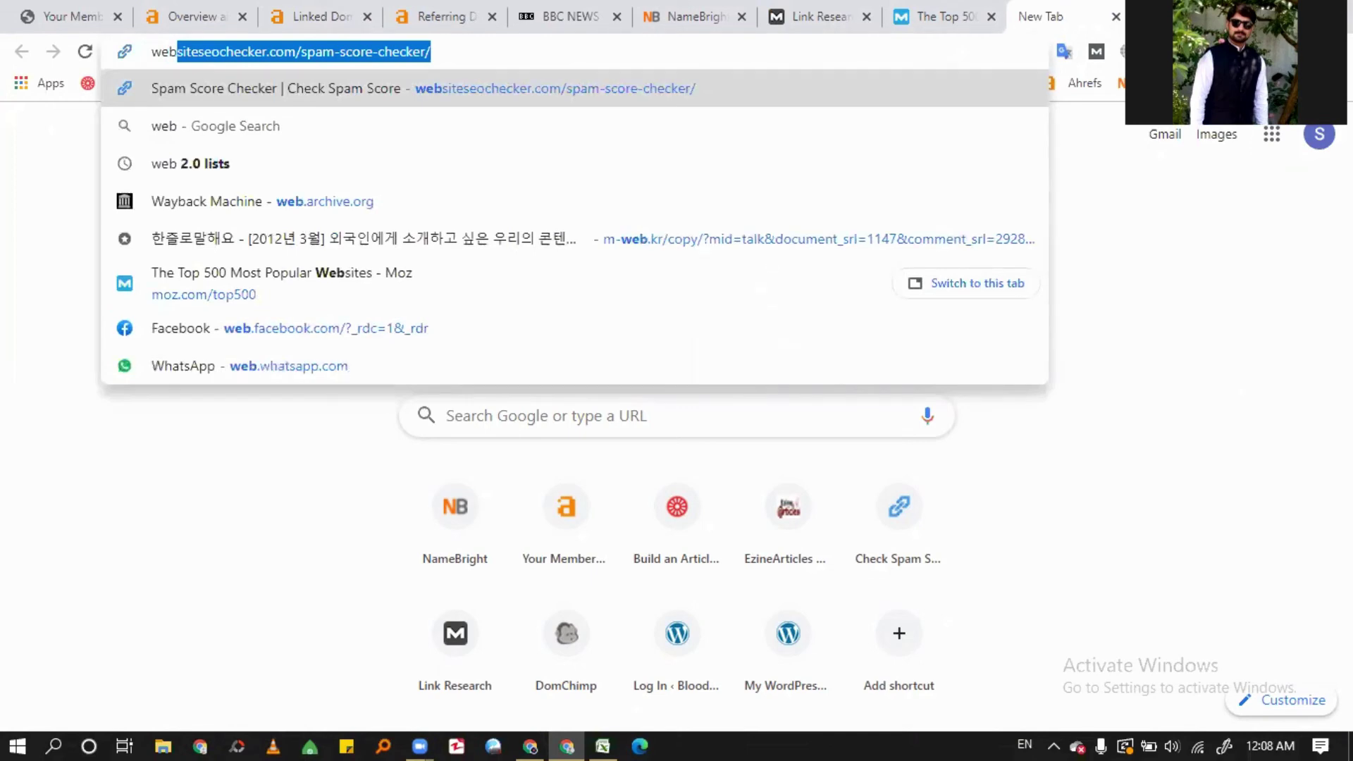
pyautogui.press('Down')
pyautogui.press('Down')
pyautogui.press('Down')
pyautogui.press('Return')
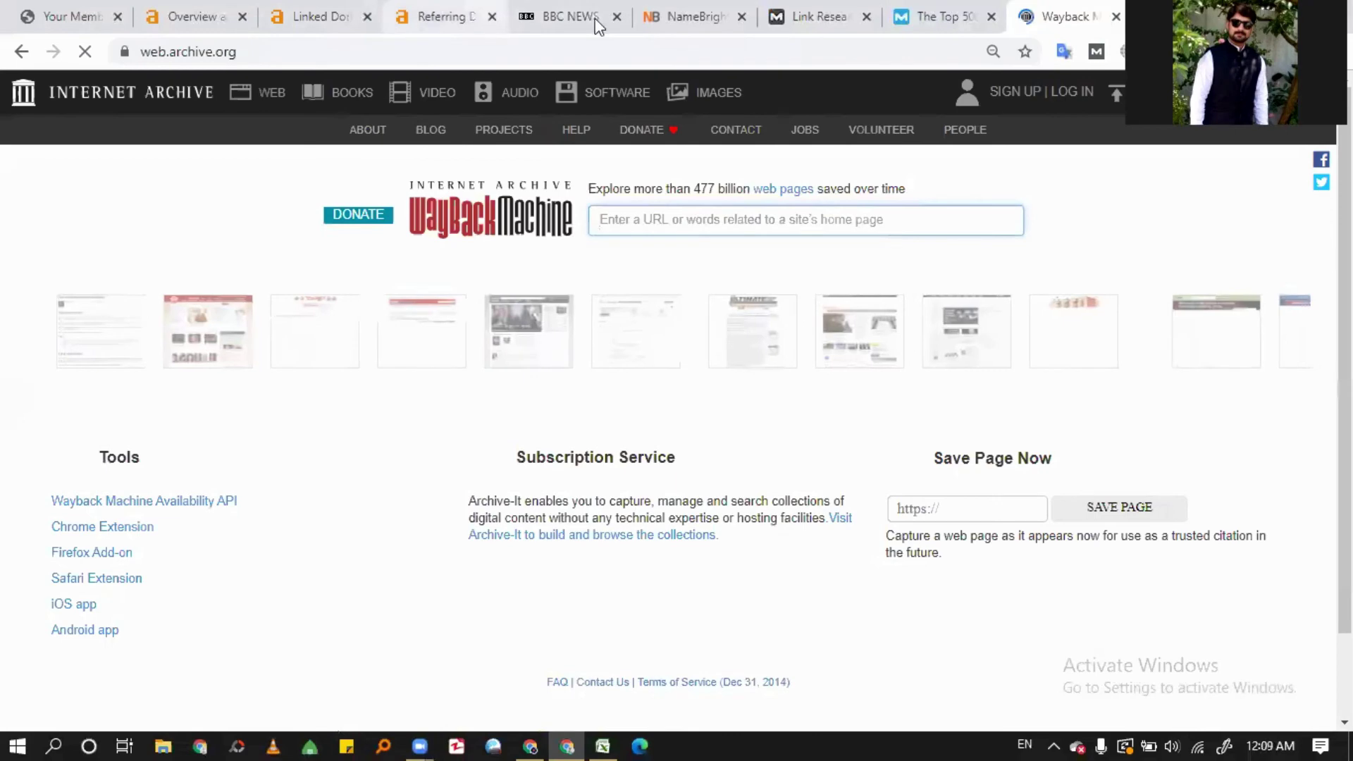
# - Copy the domain 7thingsfab.com from the Moz Spam Score page and look up its captures in the Wayback Machine
pyautogui.click(851, 7)
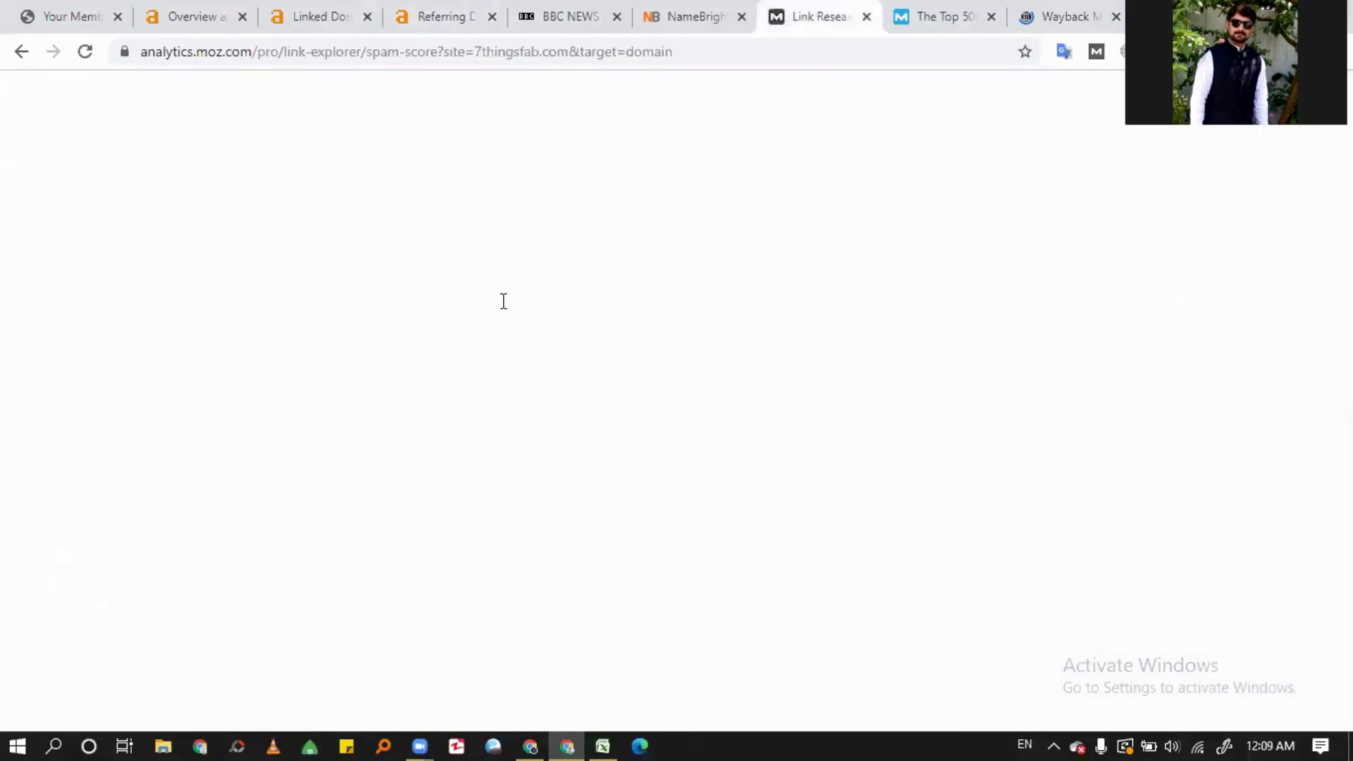
pyautogui.doubleClick(461, 311)
pyautogui.hotkey('ctrl', 'c')
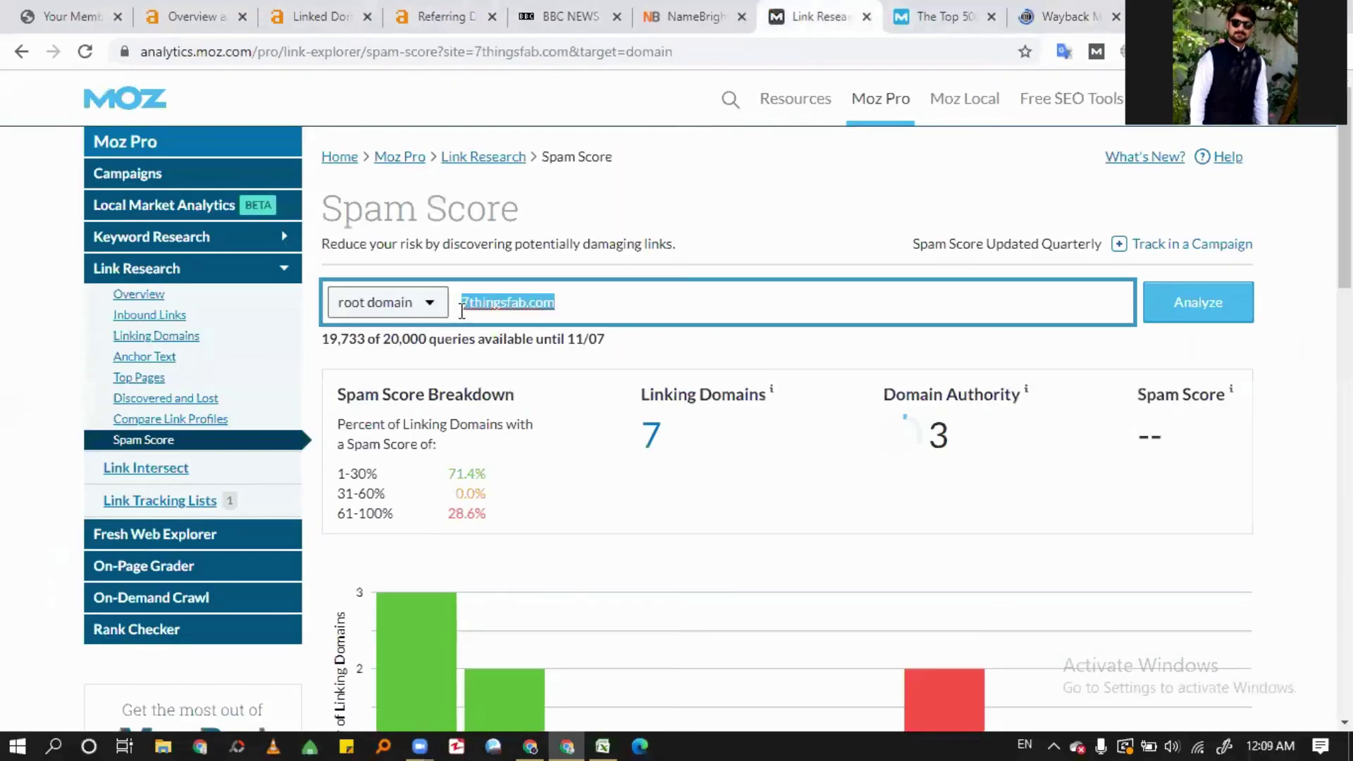
pyautogui.click(1064, 16)
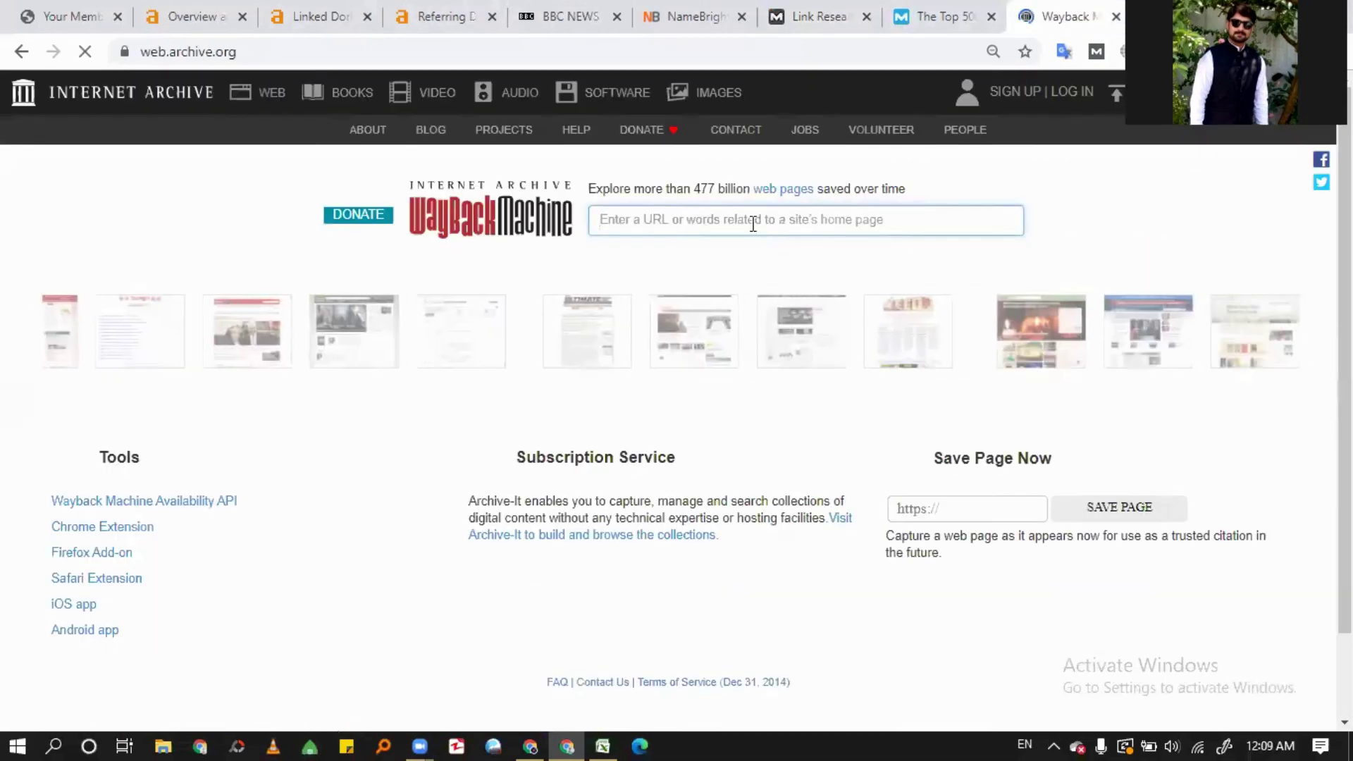
pyautogui.click(753, 224)
pyautogui.hotkey('ctrl', 'v')
pyautogui.press('Return')
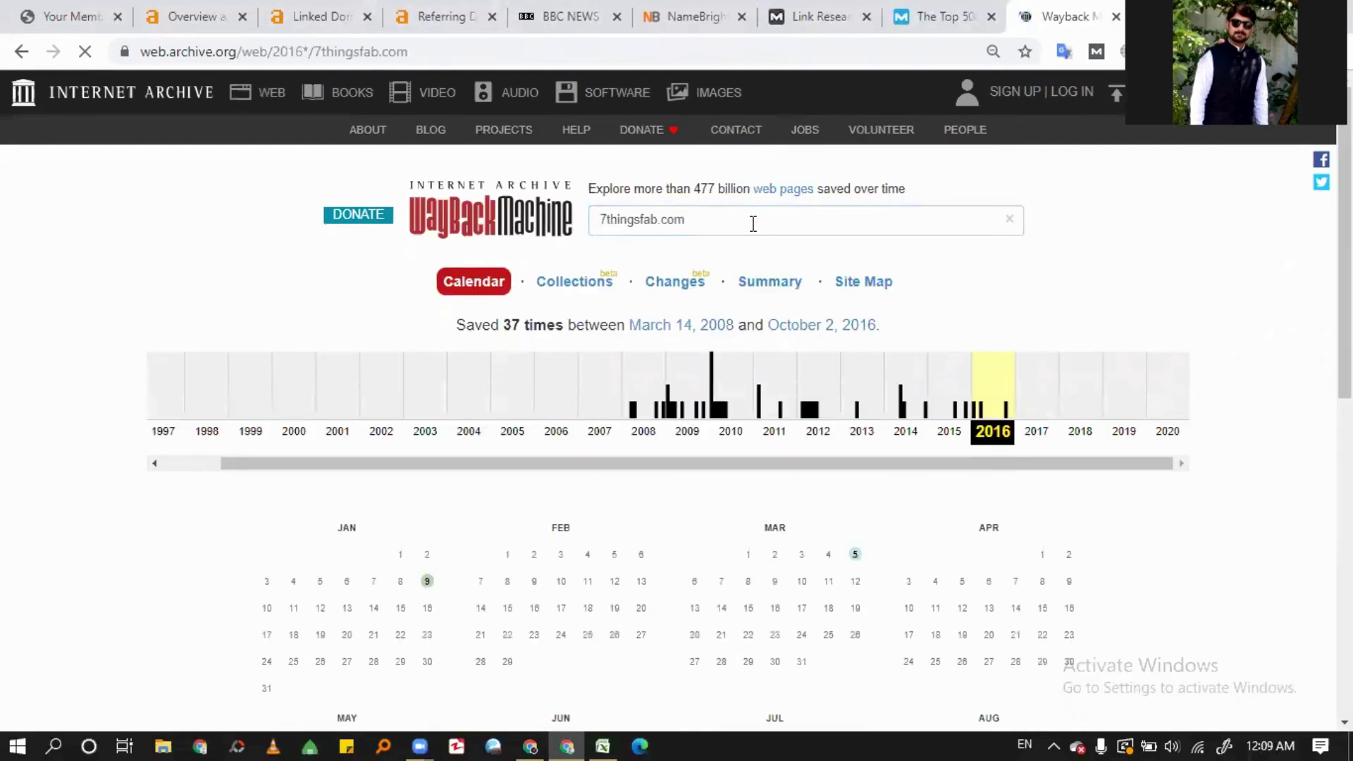
# - Compare the 2008 and 2016 capture years of 7thingsfab.com and review the snapshot dates in the 2008 calendar
pyautogui.click(643, 416)
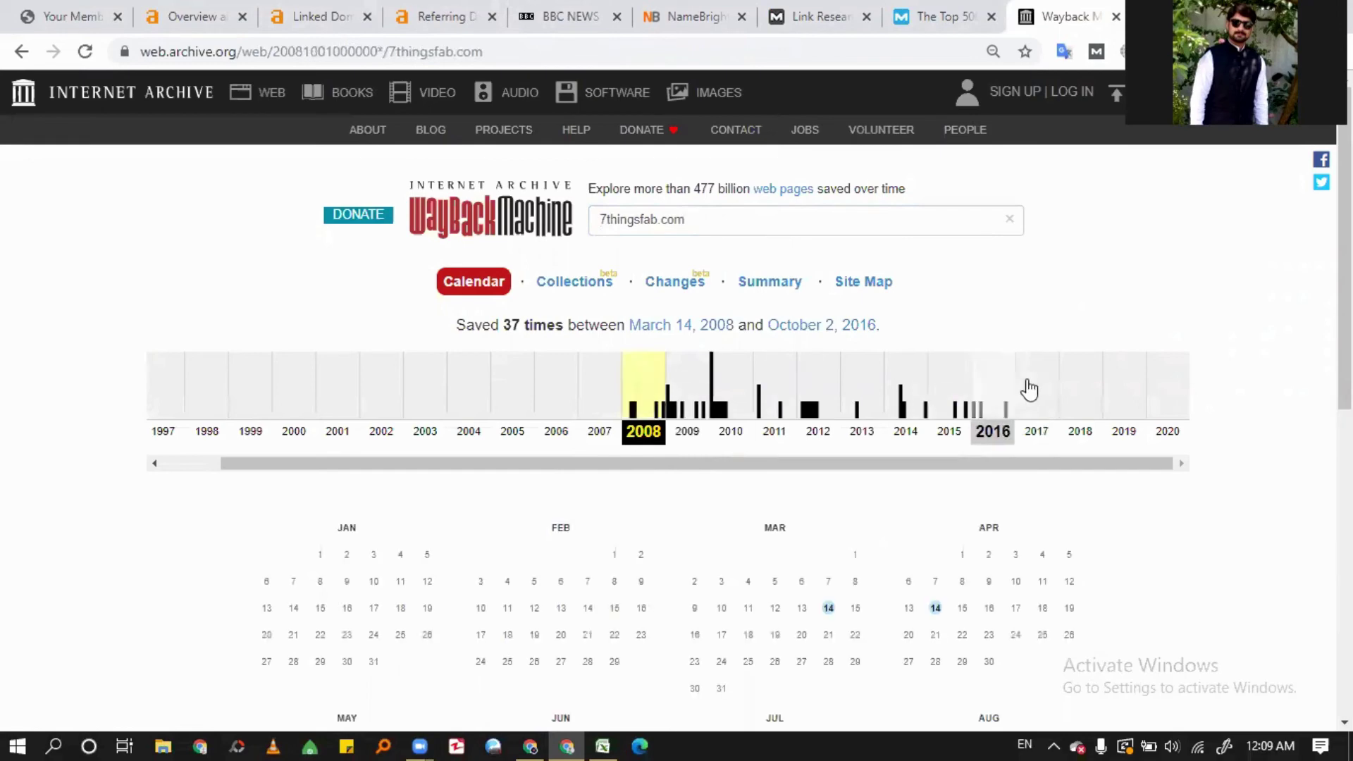
pyautogui.click(1004, 390)
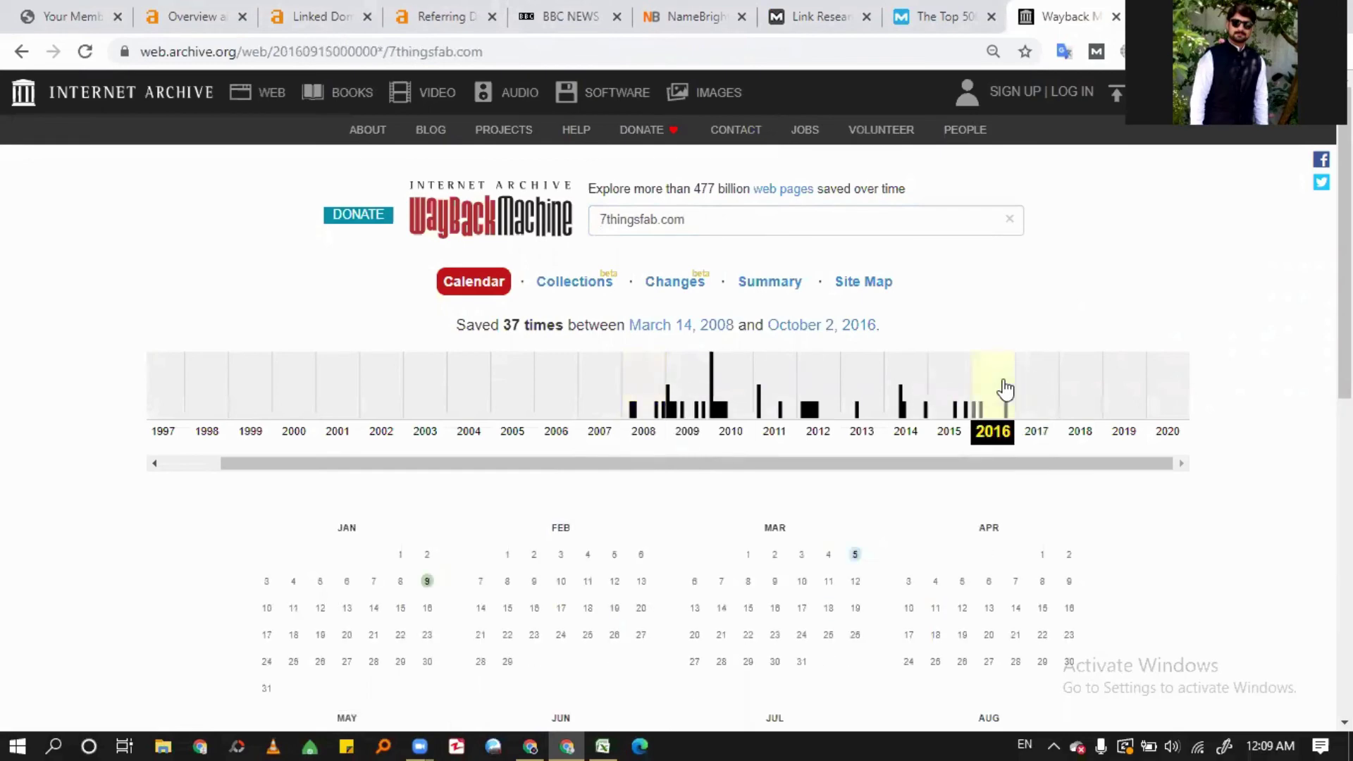
pyautogui.click(654, 388)
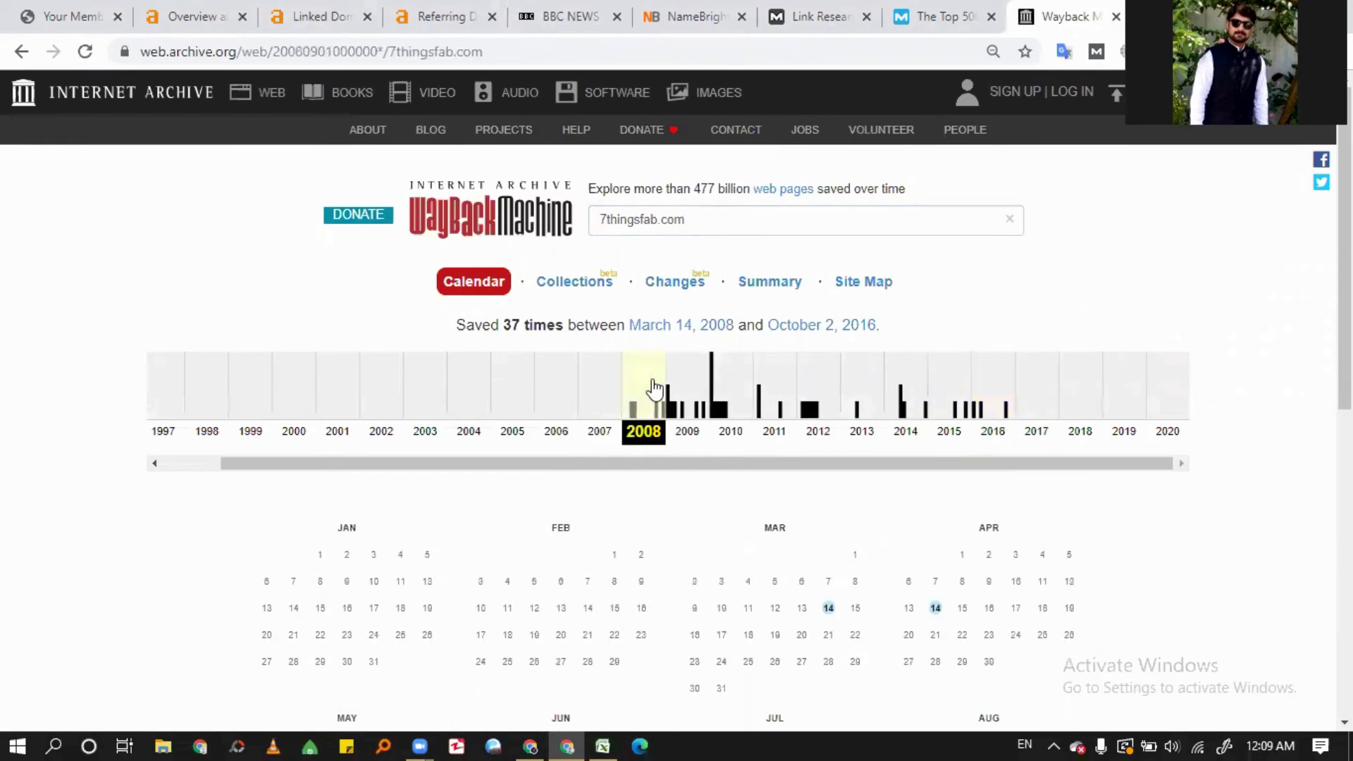
pyautogui.scroll(-3, 670, 387)
pyautogui.moveTo(843, 429)
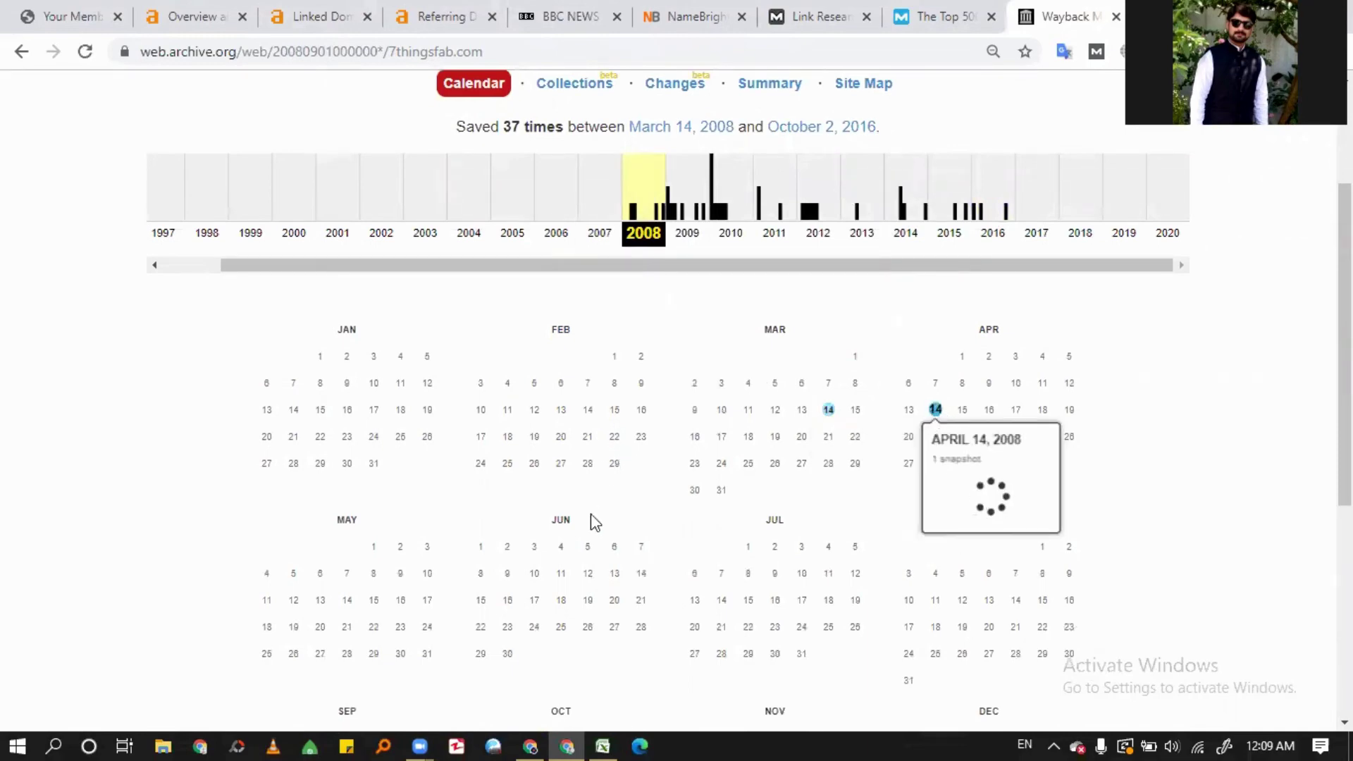
pyautogui.scroll(-3, 592, 494)
pyautogui.moveTo(589, 568)
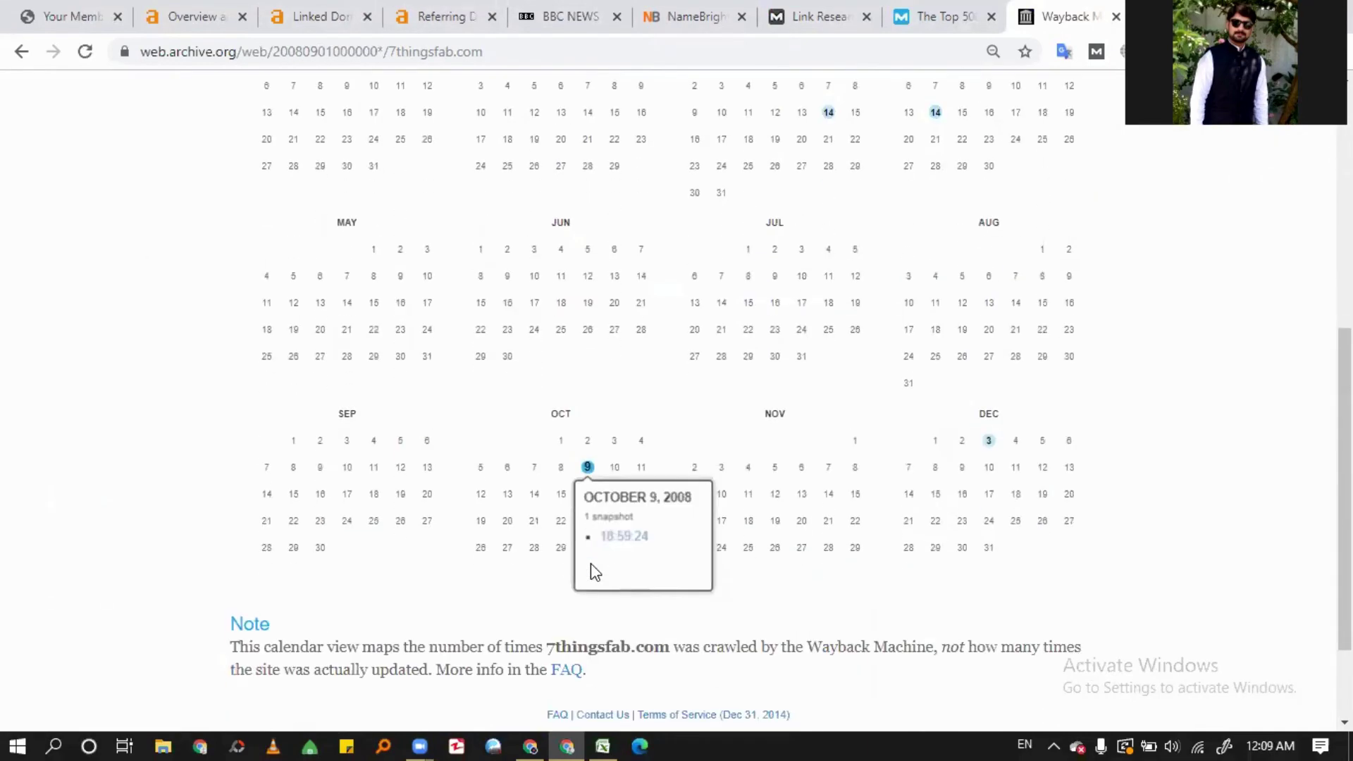
pyautogui.scroll(2, 592, 569)
pyautogui.scroll(1, 590, 564)
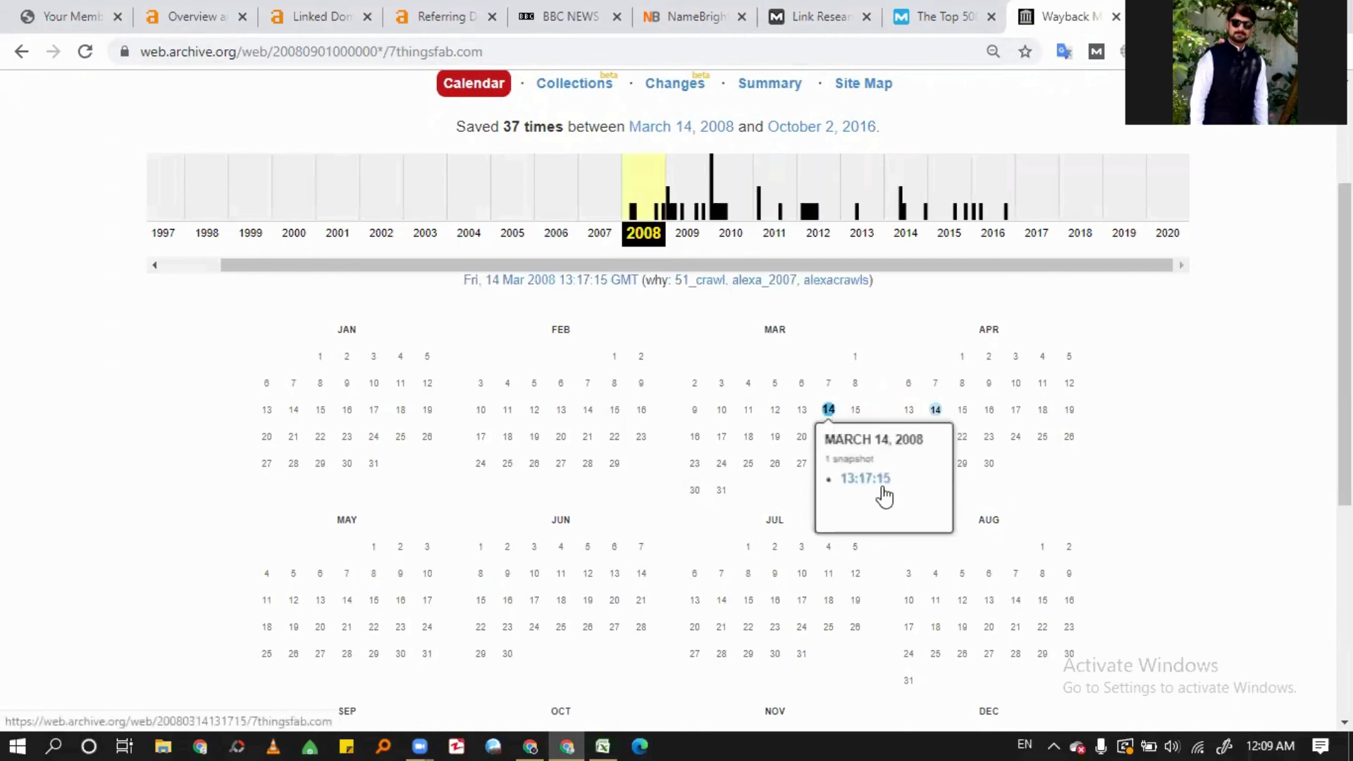
# - Open the March 14, 2008 snapshot of 7thingsfab.com in a new tab and examine its heading and site address
pyautogui.middleClick(882, 486)
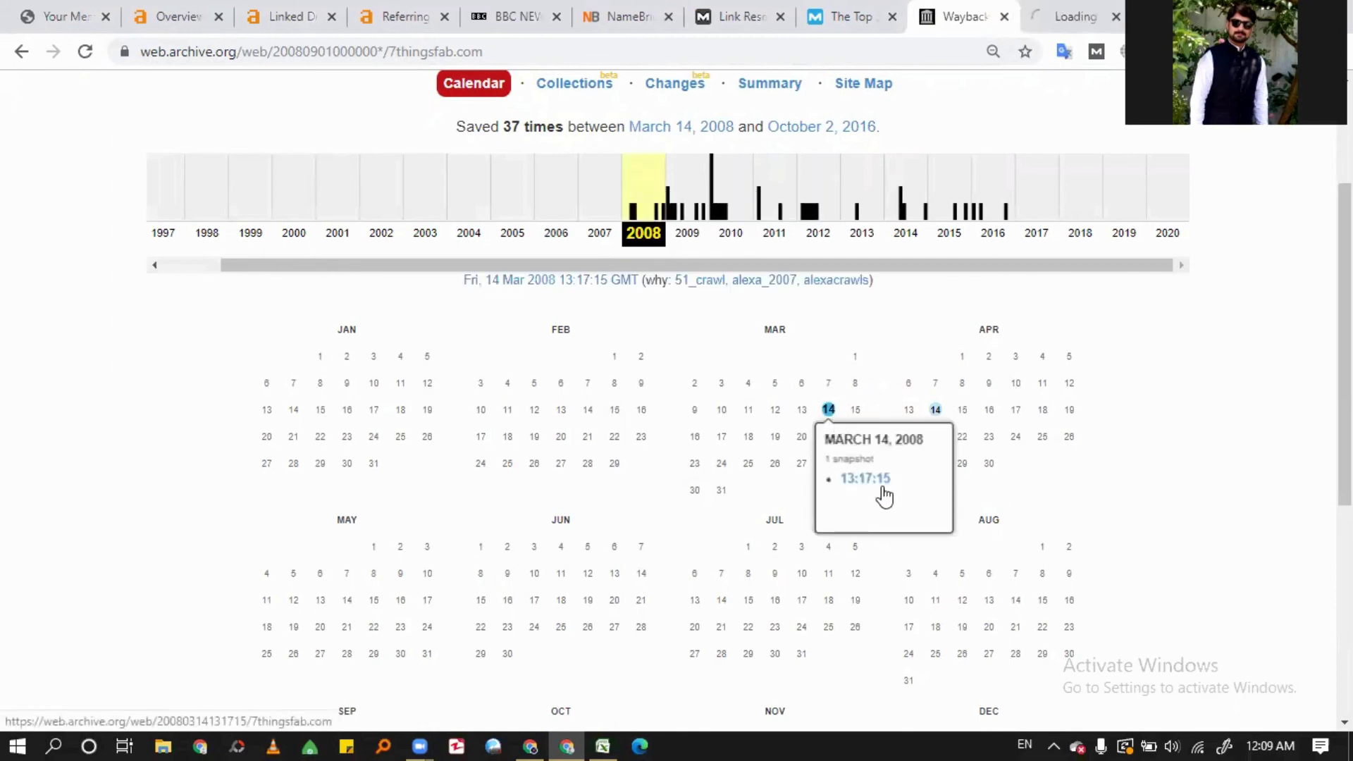
pyautogui.click(1061, 10)
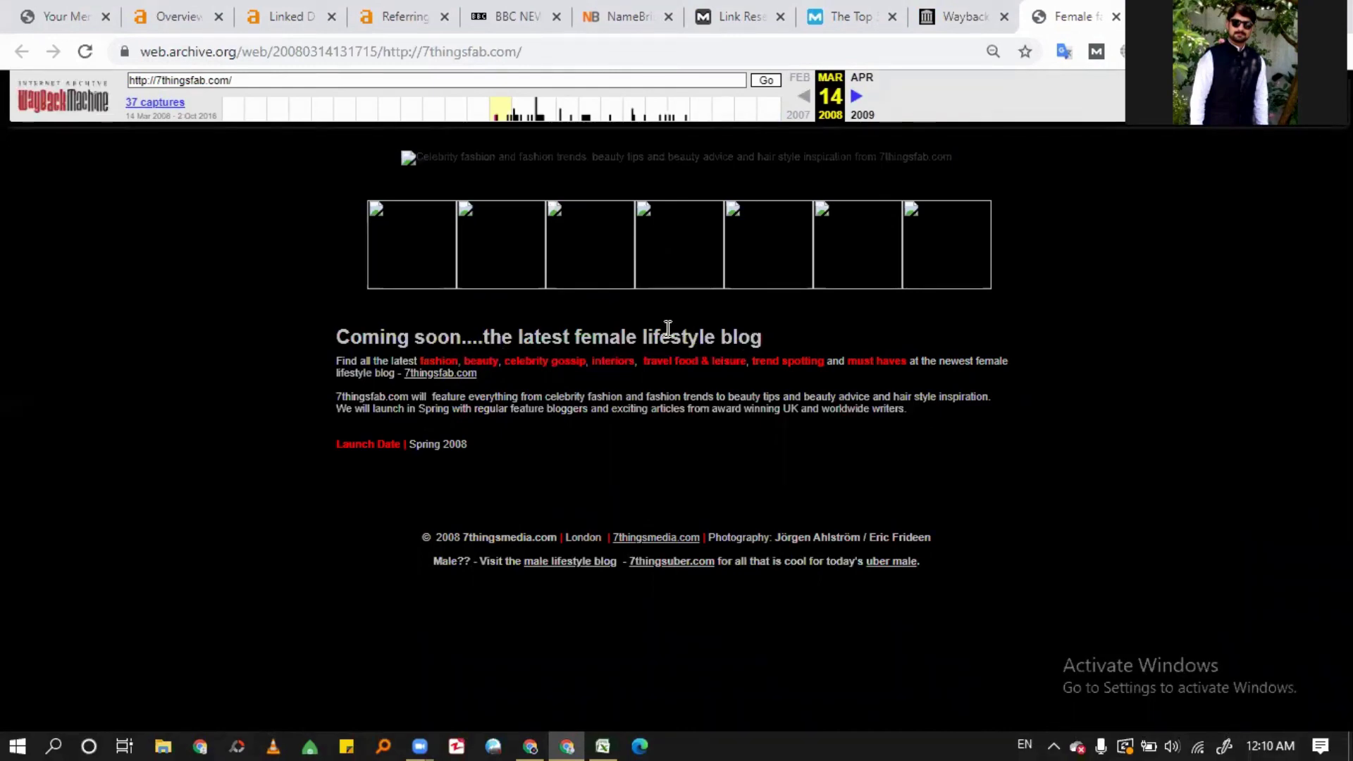
pyautogui.moveTo(638, 337); pyautogui.dragTo(765, 337)
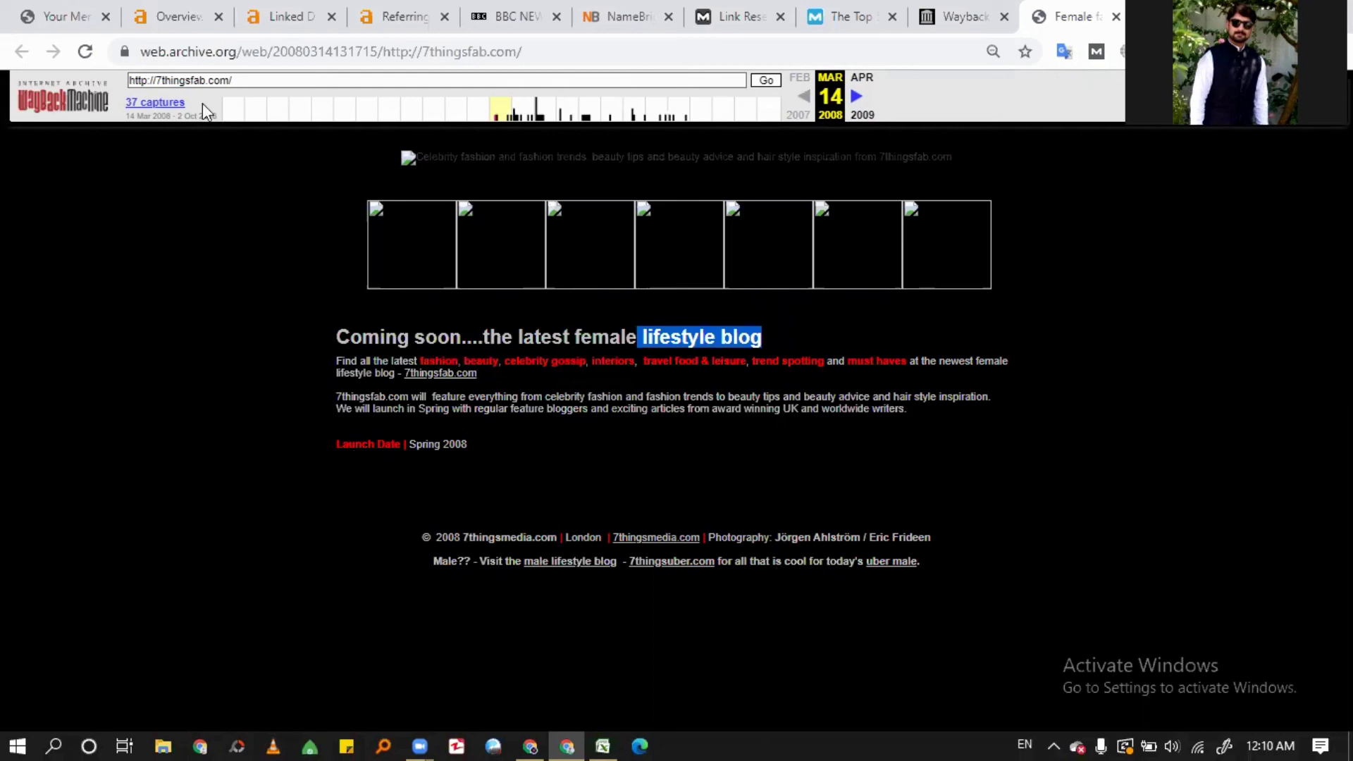
pyautogui.click(238, 73)
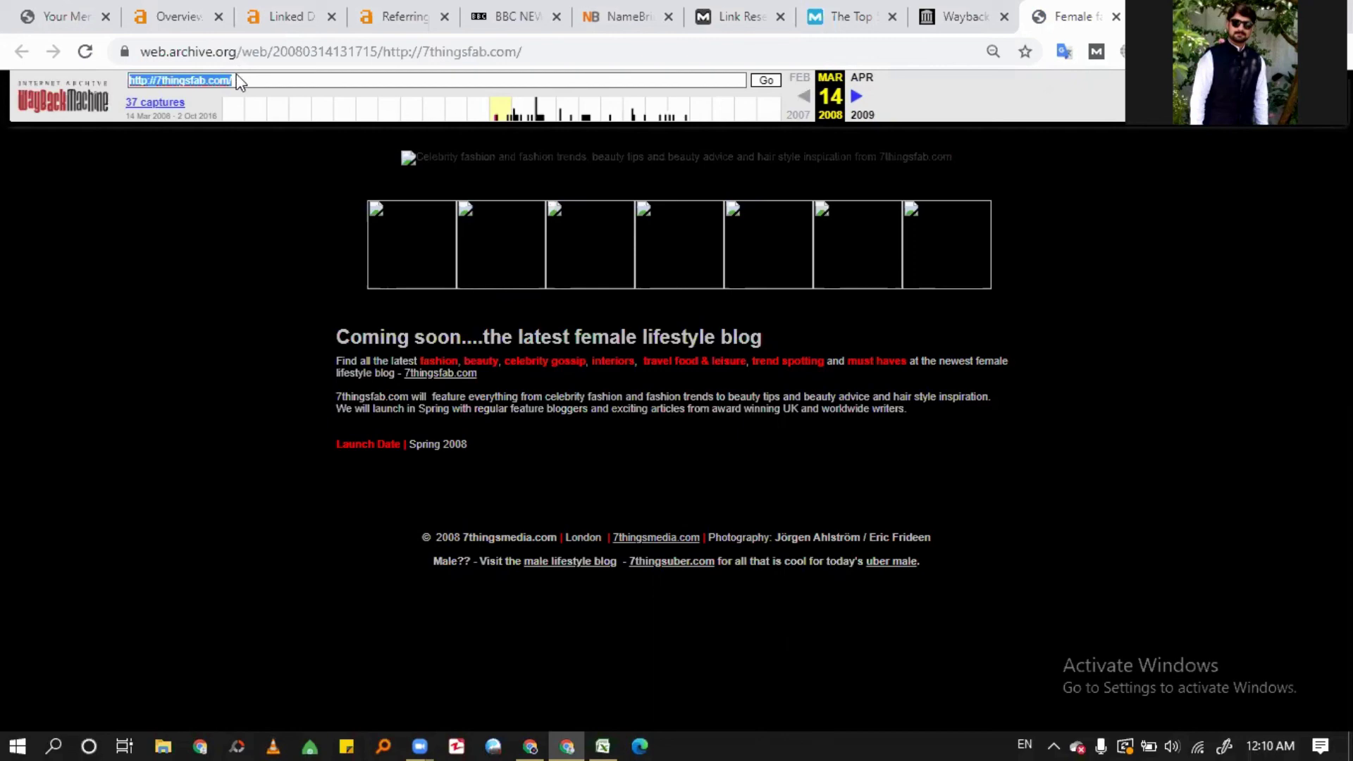
# - In the Ahrefs Referring Domains report, collapse the pressgazette.co.uk links and expand the sitehis.com backlink to 7thingsfab.com
pyautogui.click(394, 10)
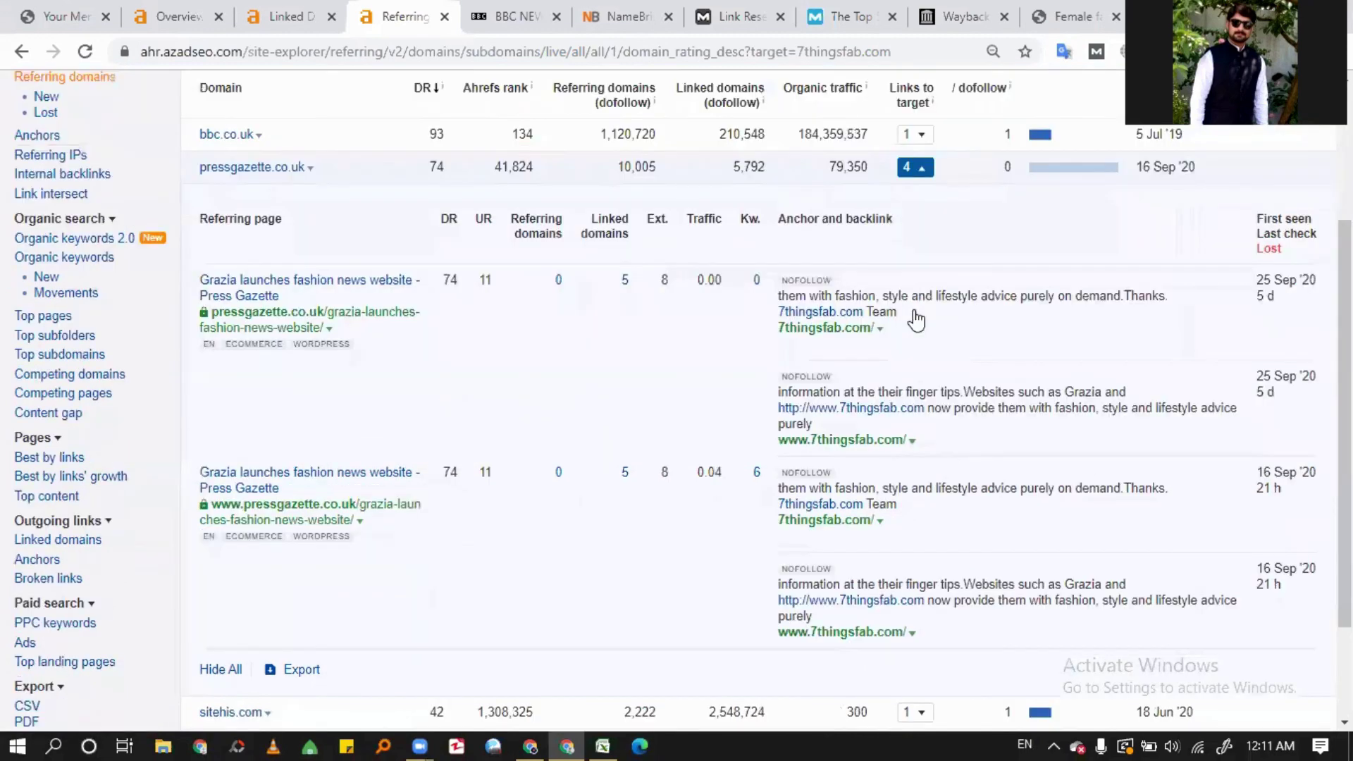
pyautogui.scroll(3, 915, 319)
pyautogui.scroll(-1, 916, 319)
pyautogui.click(916, 317)
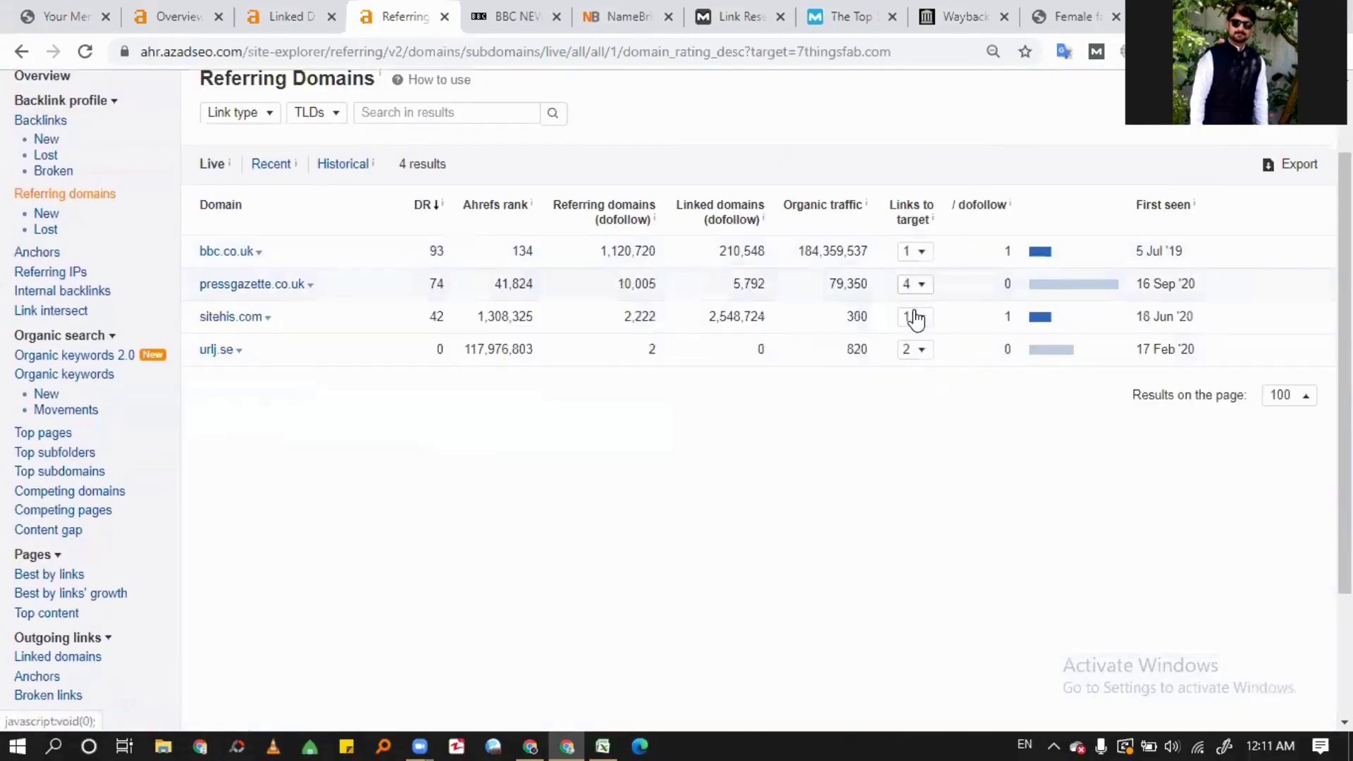
pyautogui.click(916, 317)
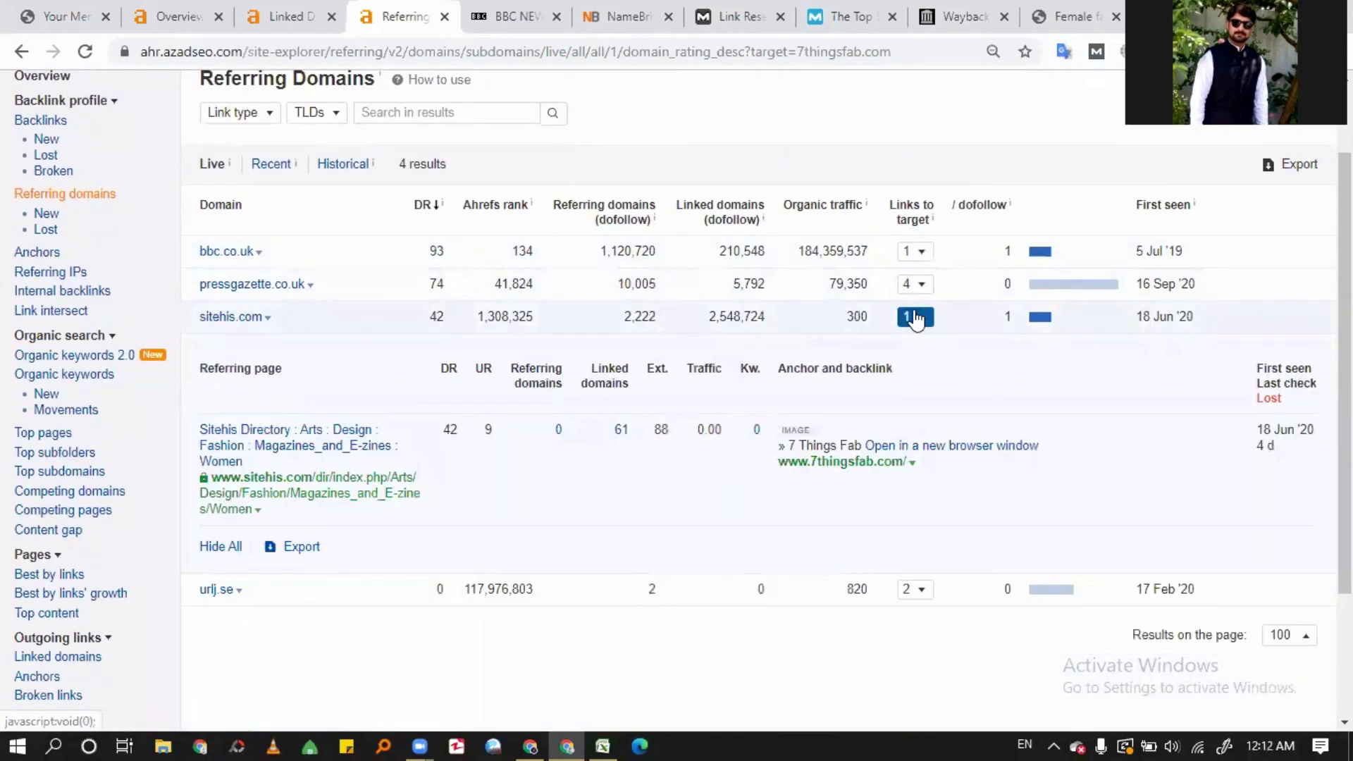